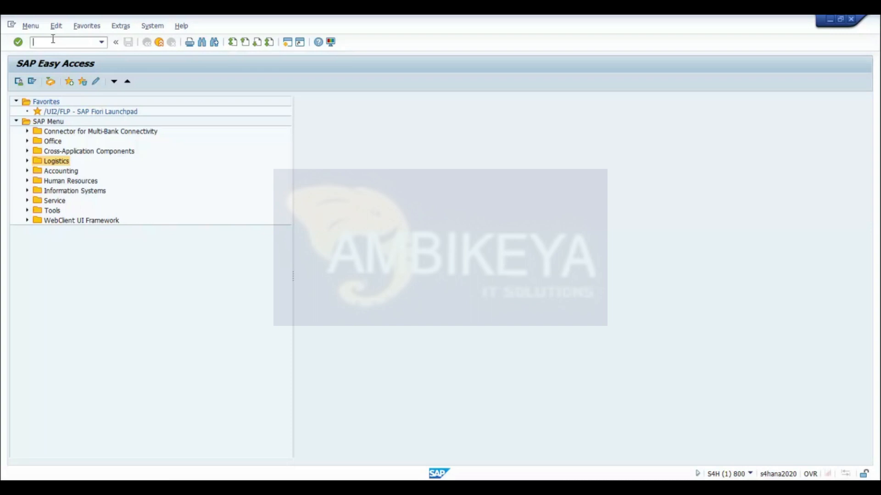
Step: Start the asset display transaction AS03 and look through the list of company codes
text(as03)
key(Return)
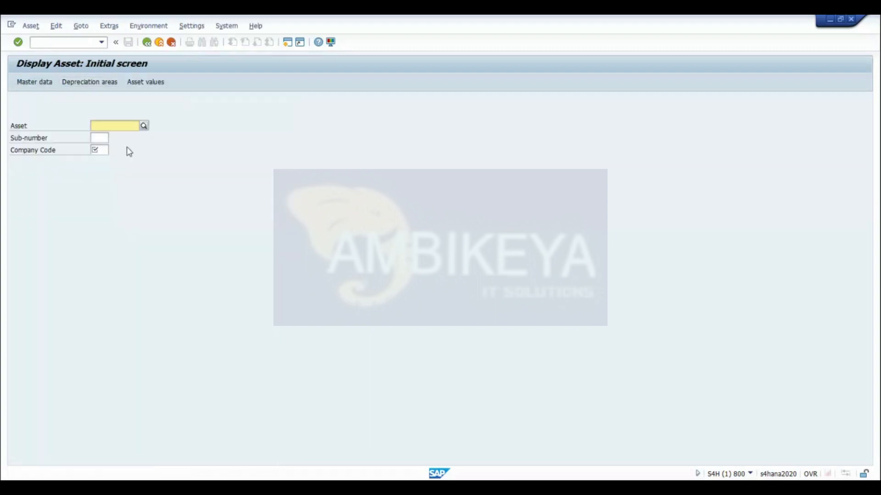
click(109, 150)
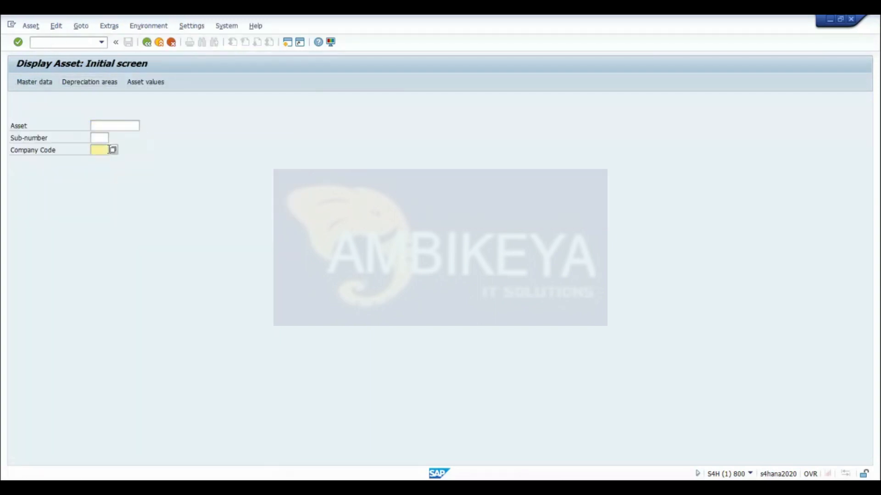
click(113, 150)
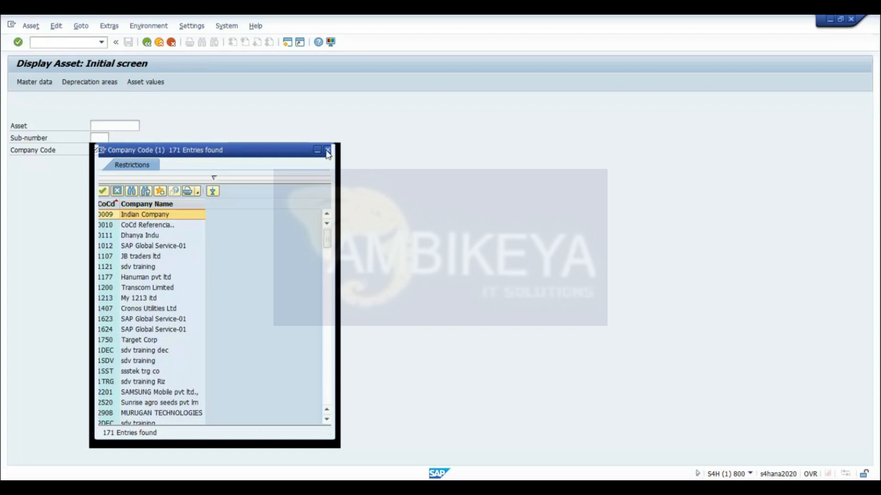
click(328, 150)
Step: Look up asset 1 (Building 1) of company code 1750 and display its master data
click(131, 126)
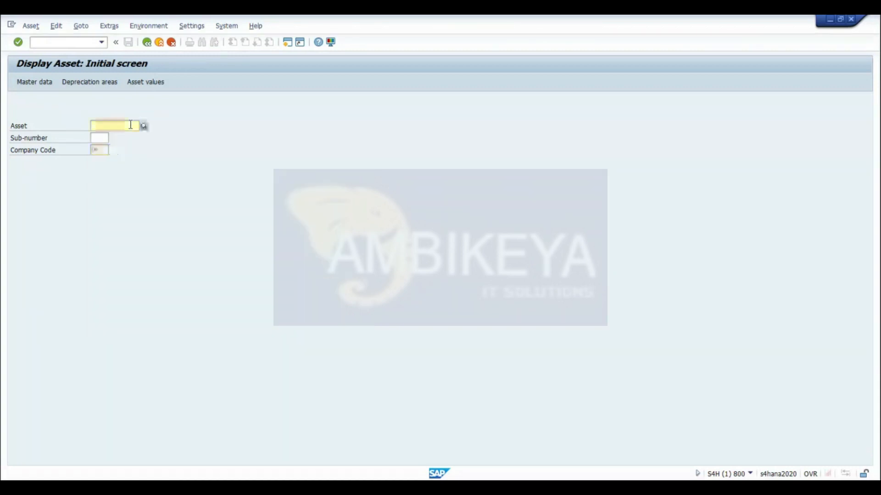
click(143, 125)
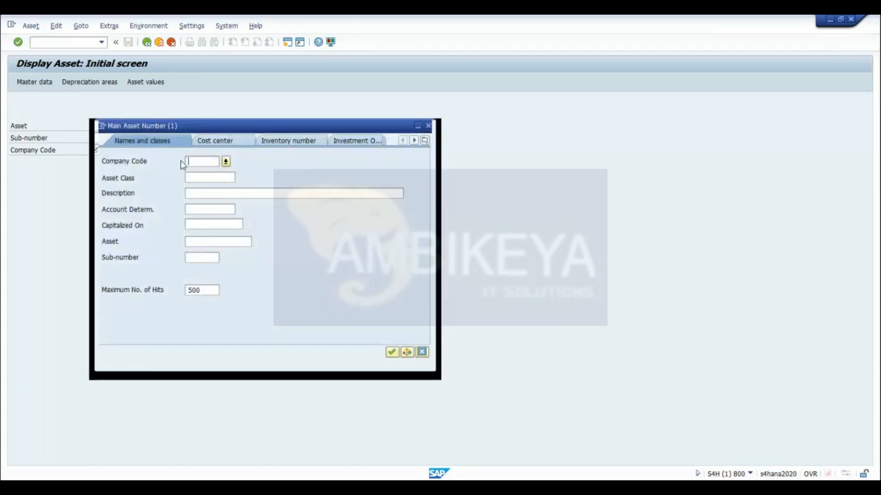
click(392, 352)
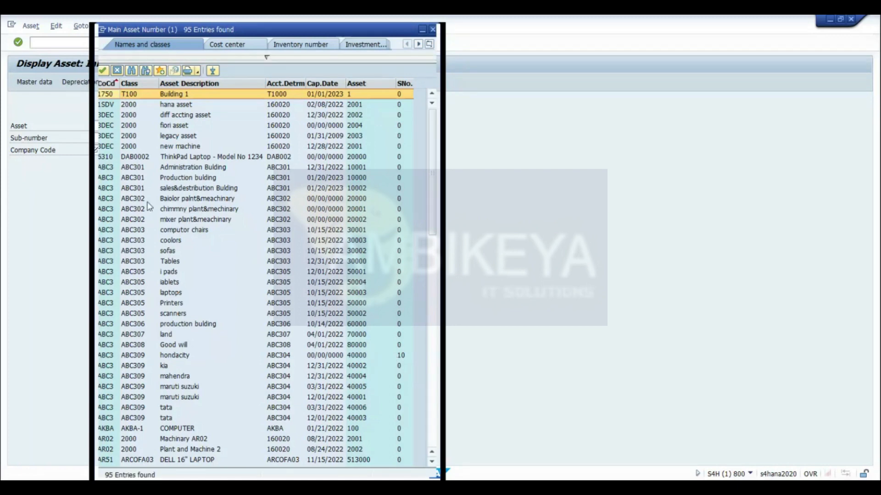
double_click(107, 95)
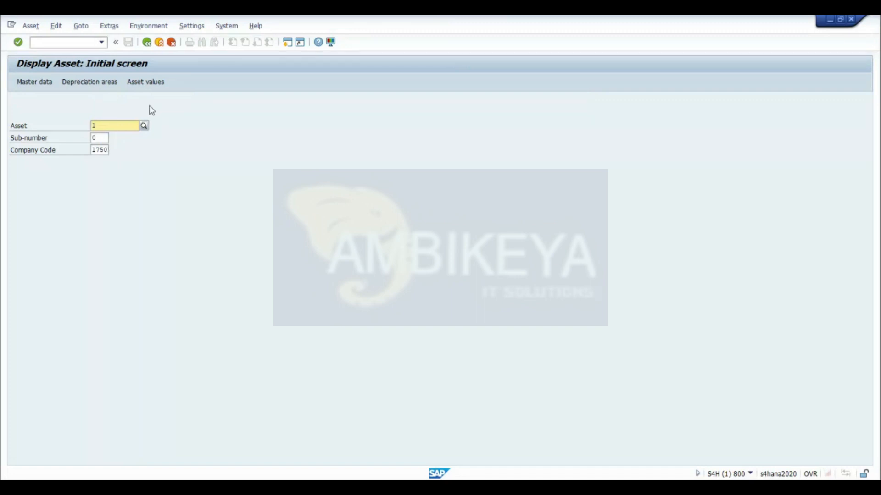
key(Return)
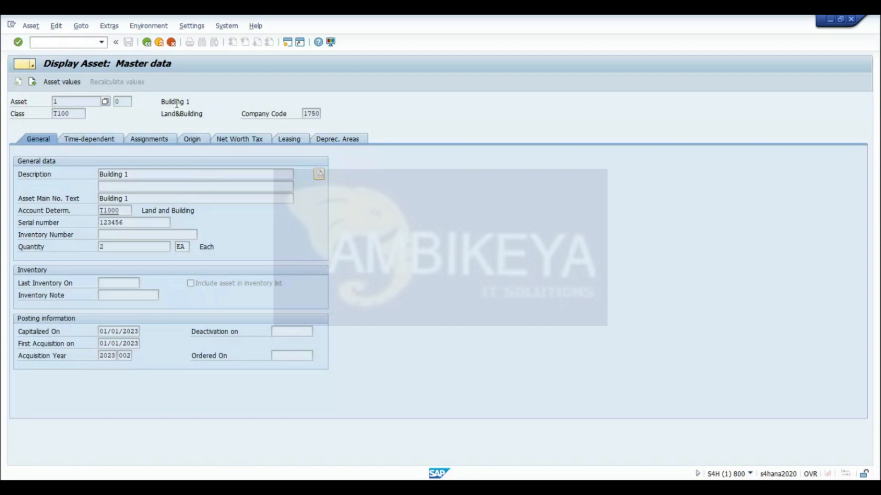
Step: Leave the asset display and try to run the AuC settlement for asset 1 in company code 1750
click(147, 43)
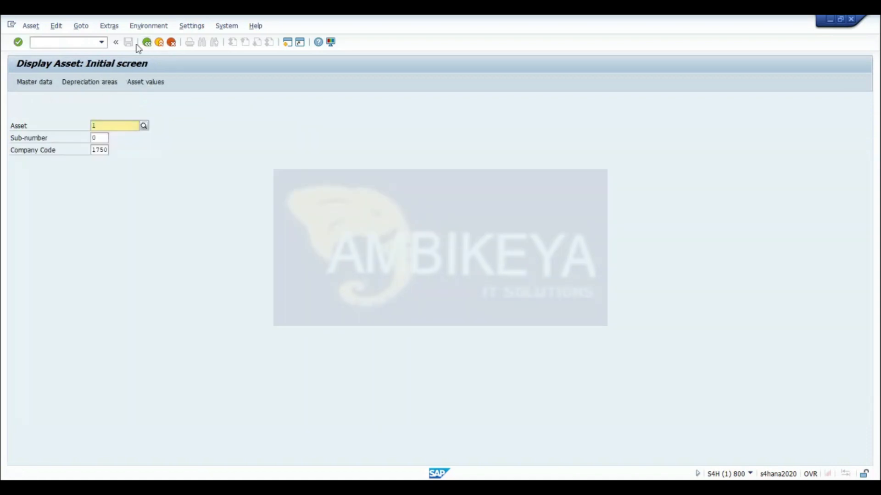
click(65, 43)
text(/naibu)
key(Return)
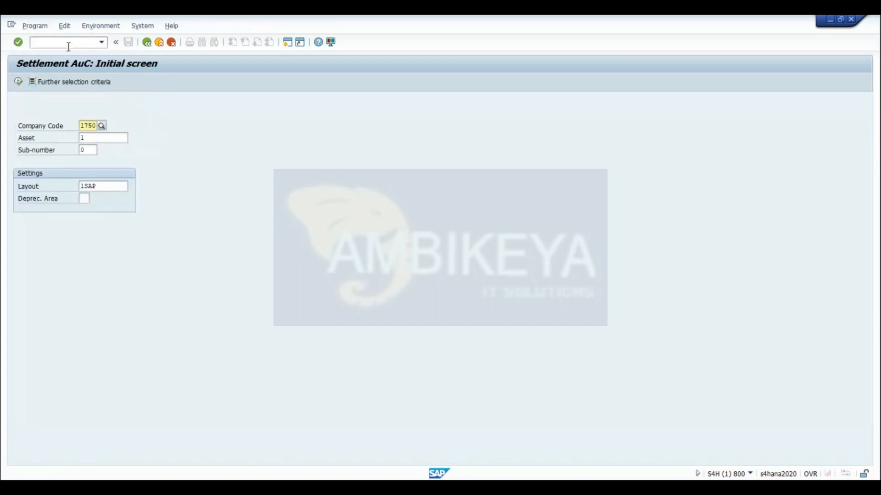
click(17, 85)
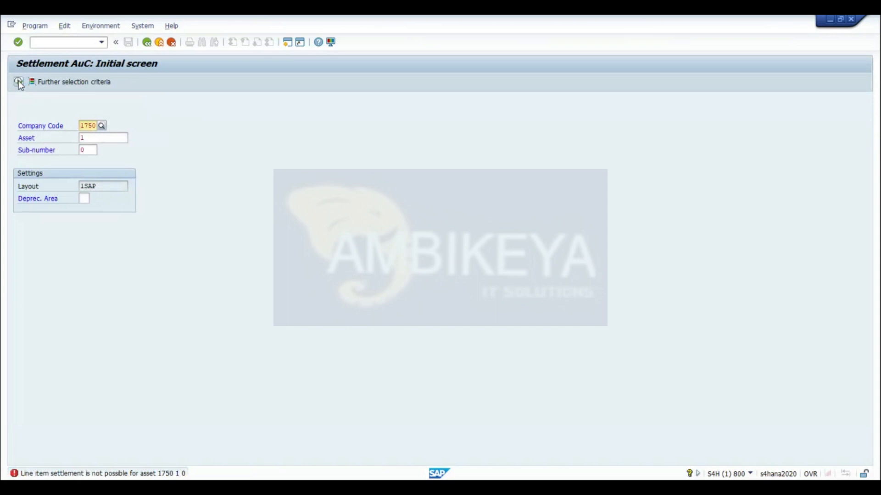
Step: Reselect asset 1 of company code 1750 from the asset lookup, then exit the AuC settlement
click(84, 138)
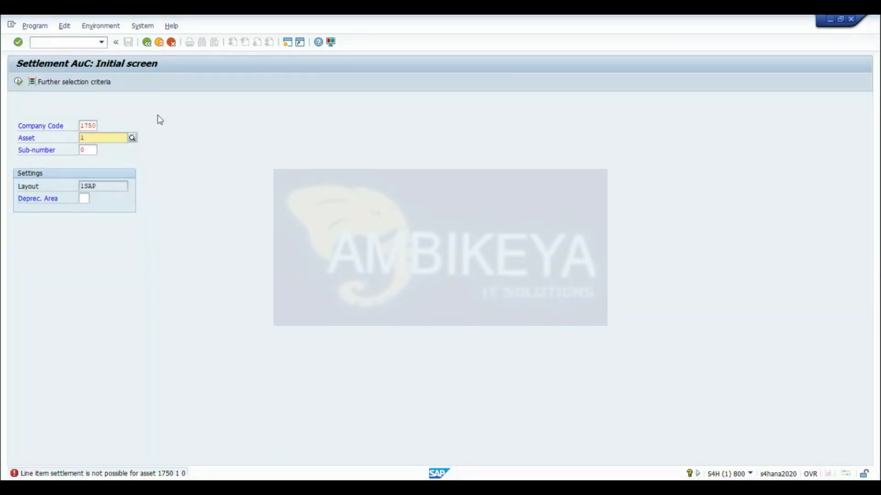
click(133, 140)
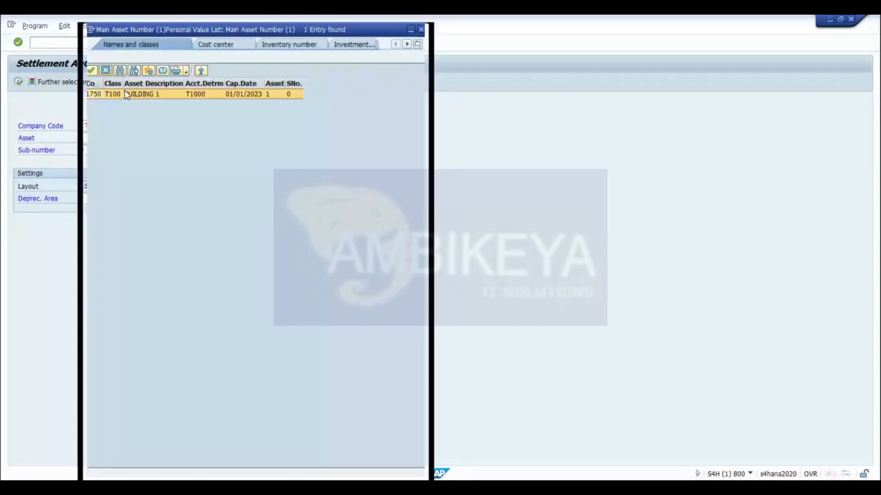
double_click(127, 94)
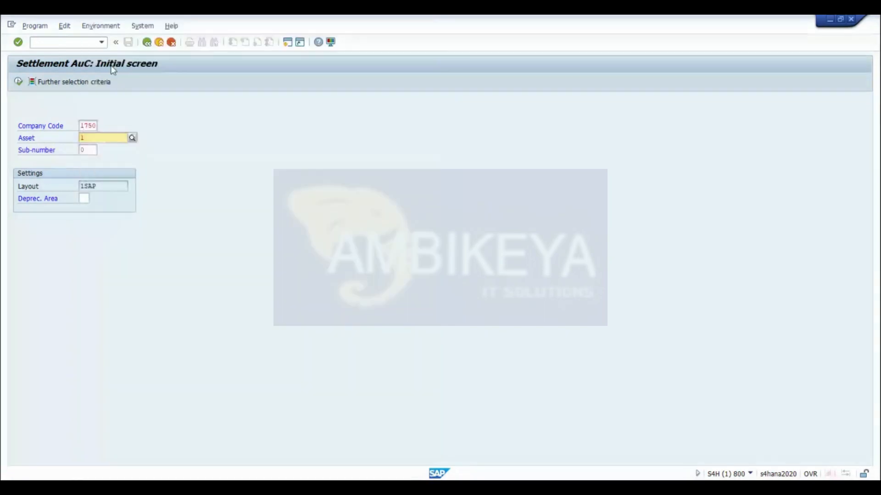
click(160, 43)
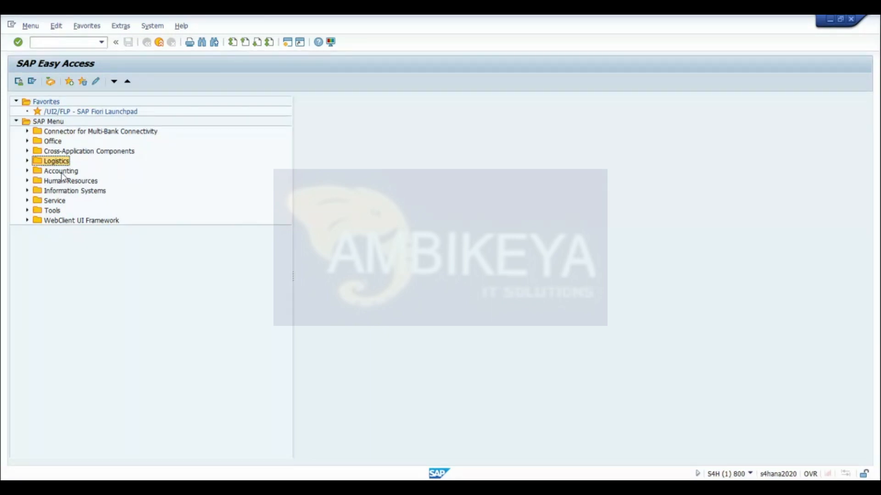
Step: Open transaction OPSK to maintain the special characters in project numbers
click(54, 43)
text(opsk)
key(Return)
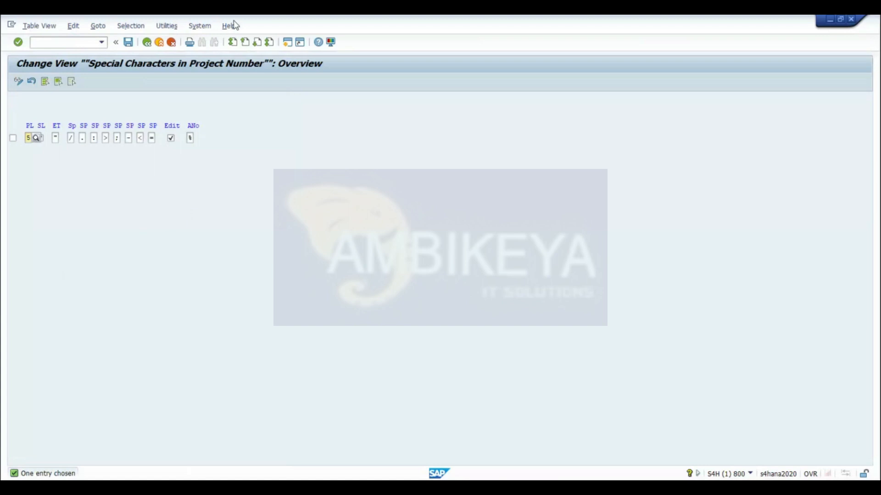
Step: Create a second session and open the Project Number Editing overview of coding masks in it
click(287, 42)
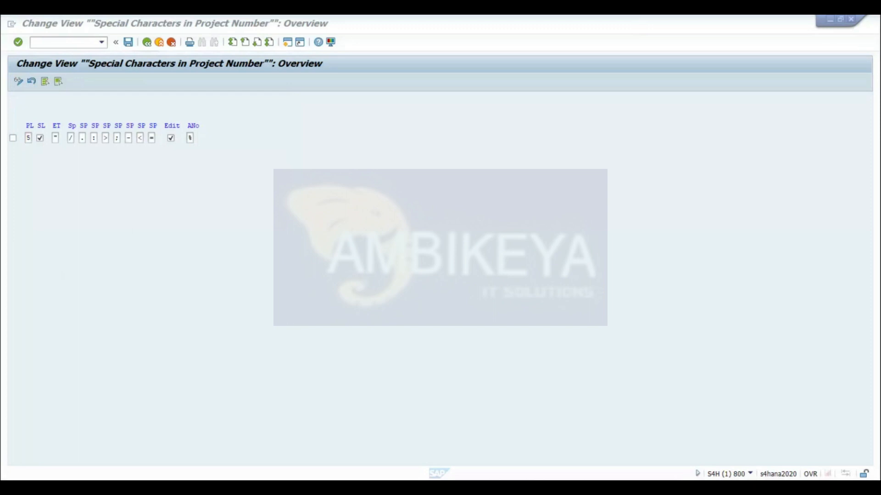
click(182, 299)
click(166, 192)
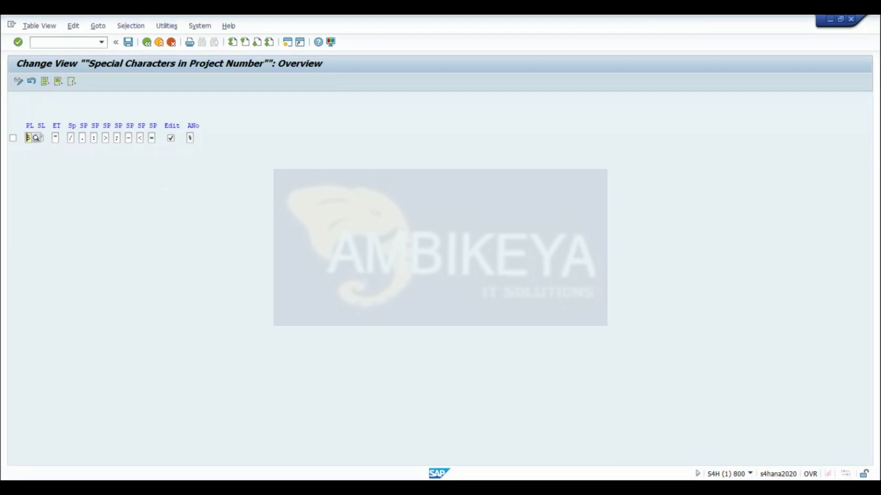
key(alt+Tab)
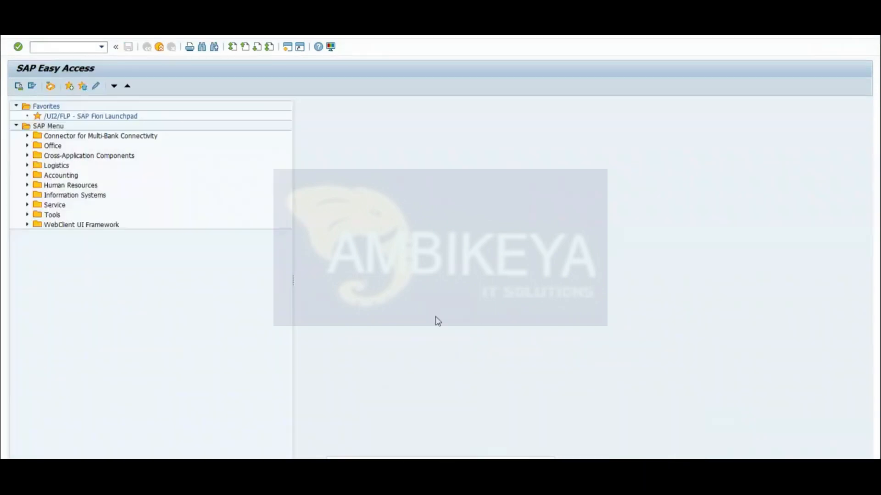
click(357, 277)
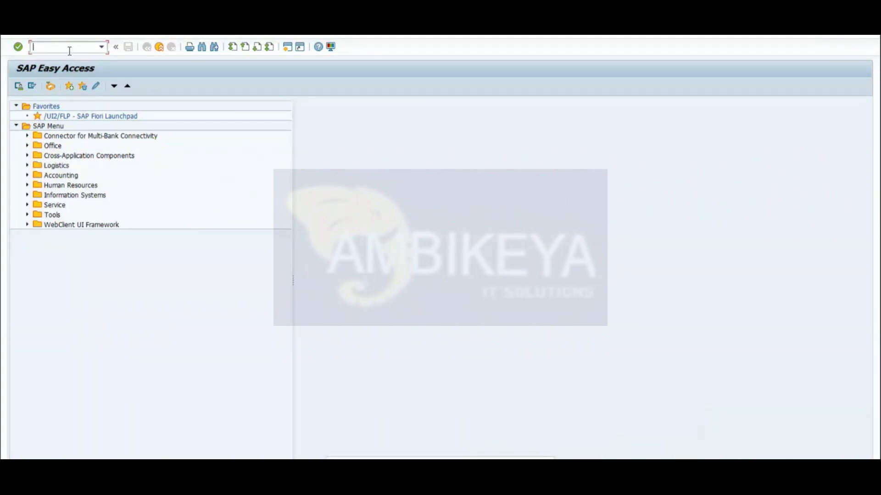
text(SPRO)
key(Return)
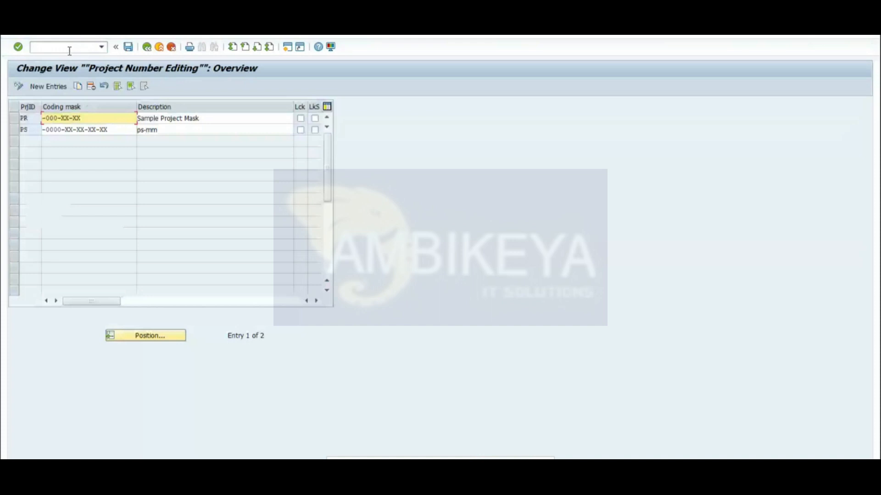
Step: Arrange the Special Characters and Project Number Editing windows side by side
key(Down)
drag(570, 27, 673, 76)
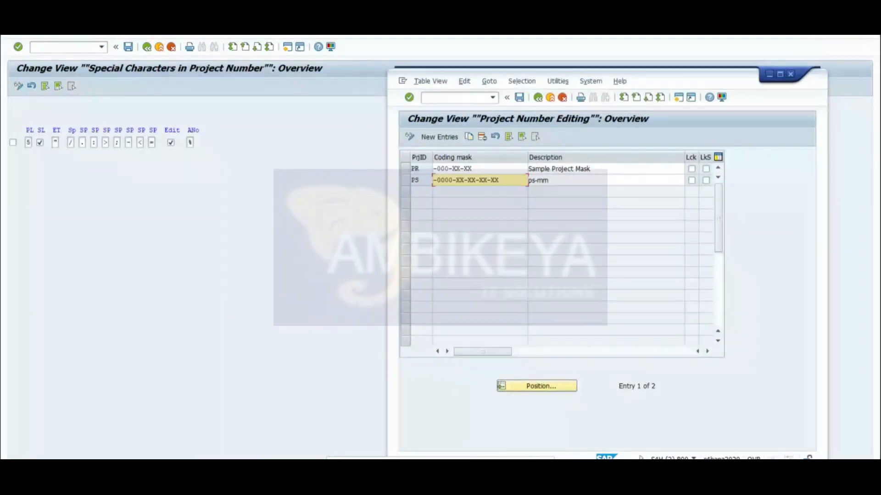
click(838, 25)
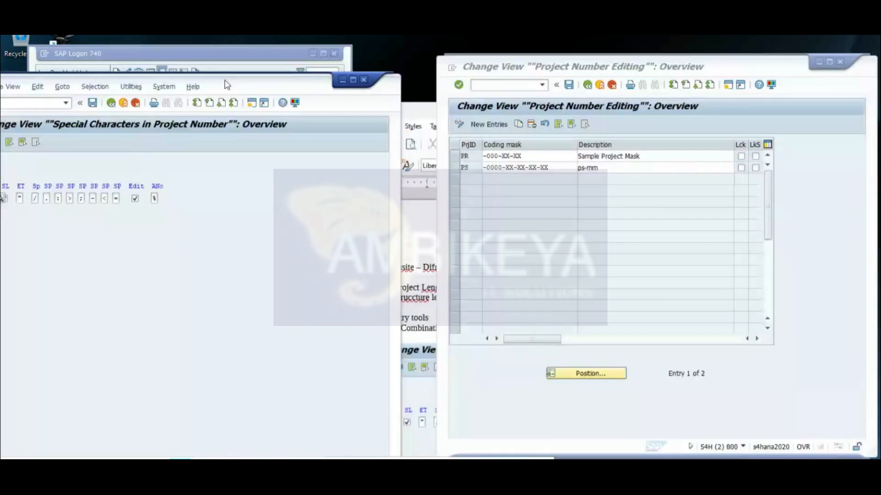
drag(226, 82, 272, 63)
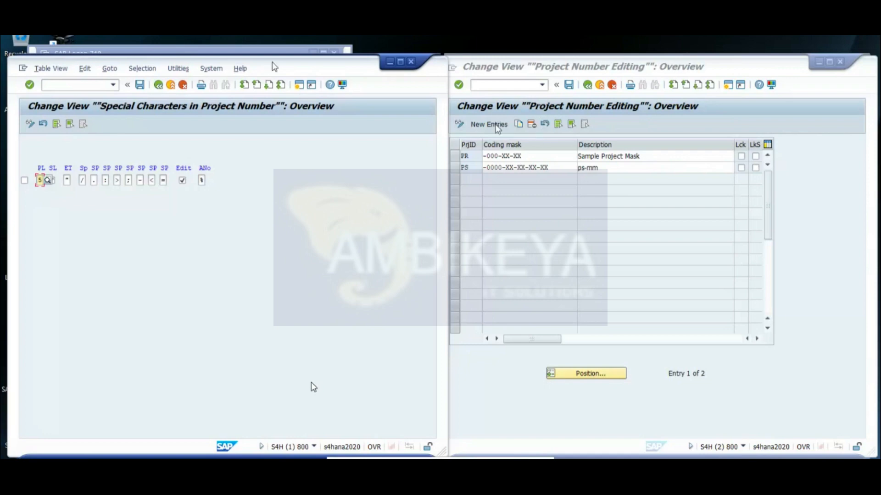
Step: Start a new coding mask entry with the project ID LS
click(497, 125)
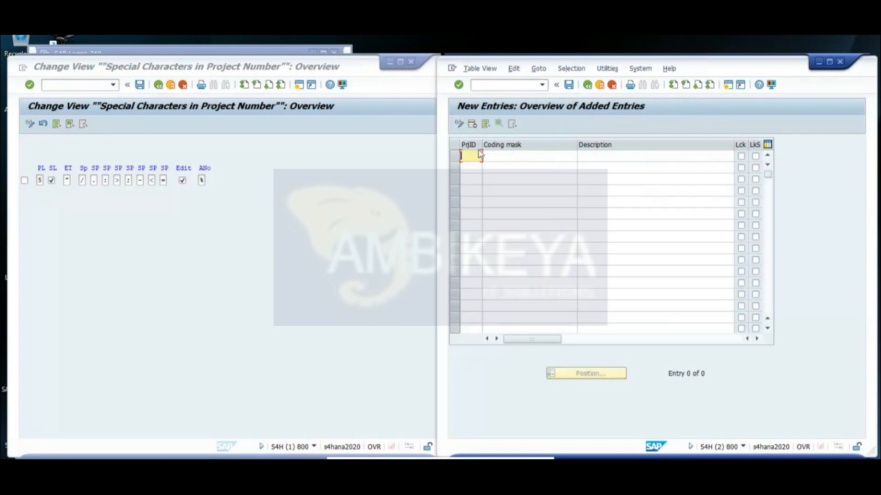
text(J)
key(BackSpace)
text(LS)
click(507, 160)
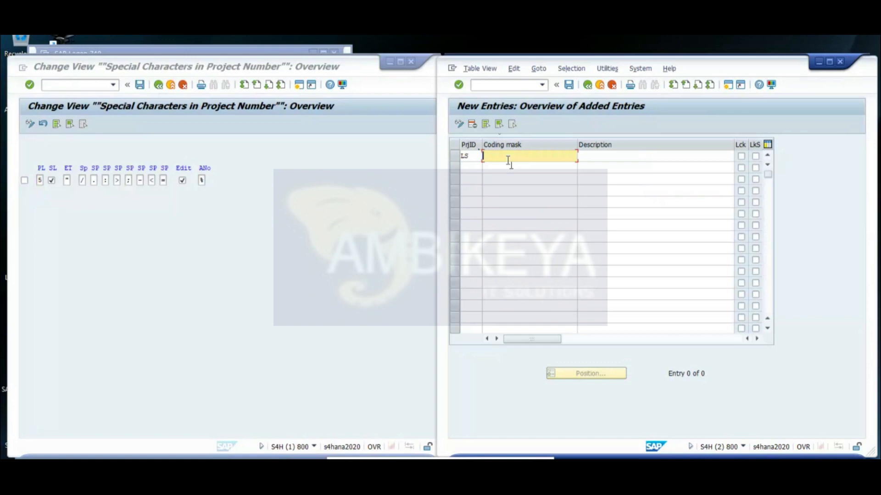
Step: Enter XXX.00:0000 as the coding mask of the LS entry
text(XX)
text(.00)
text(0)
key(BackSpace)
text(:00)
key(BackSpace)
text(X)
key(Delete)
key(Delete)
key(Delete)
key(Delete)
key(Delete)
text(XX)
key(BackSpace)
text(.00)
text(:0000)
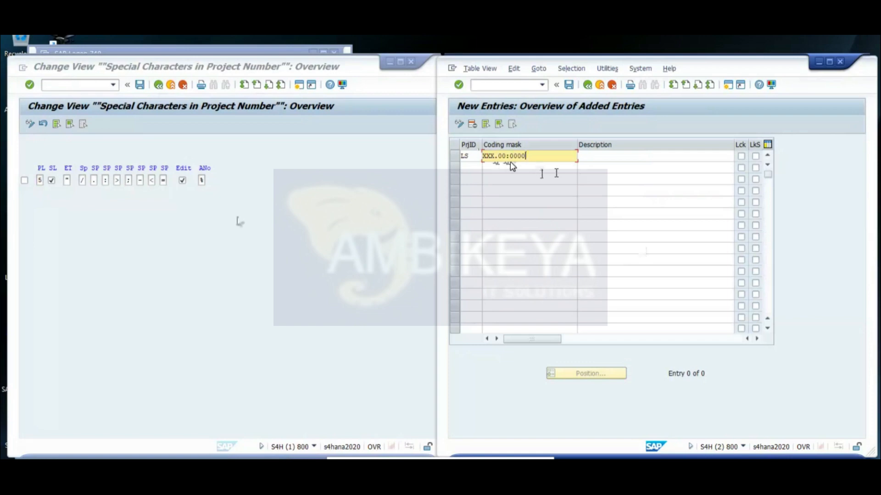
Step: Extend the new entry's project ID to LS10
click(468, 156)
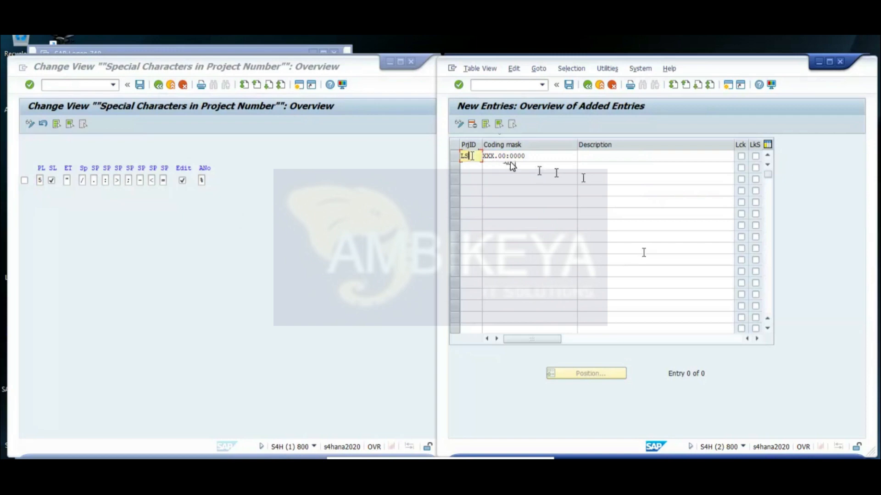
text(10)
key(Tab)
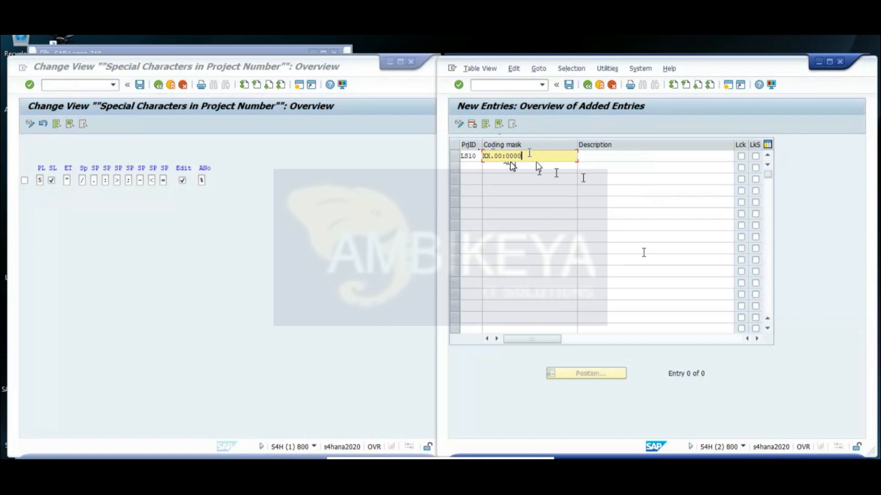
Step: Replace the coding mask of the LS10 entry with XX.000
key(BackSpace)
key(BackSpace)
key(BackSpace)
key(BackSpace)
key(BackSpace)
key(BackSpace)
key(BackSpace)
key(BackSpace)
text(.000)
Step: Enter "Coding Mask for SOMG Project" as the LS10 entry's description and widen the project ID column
click(592, 157)
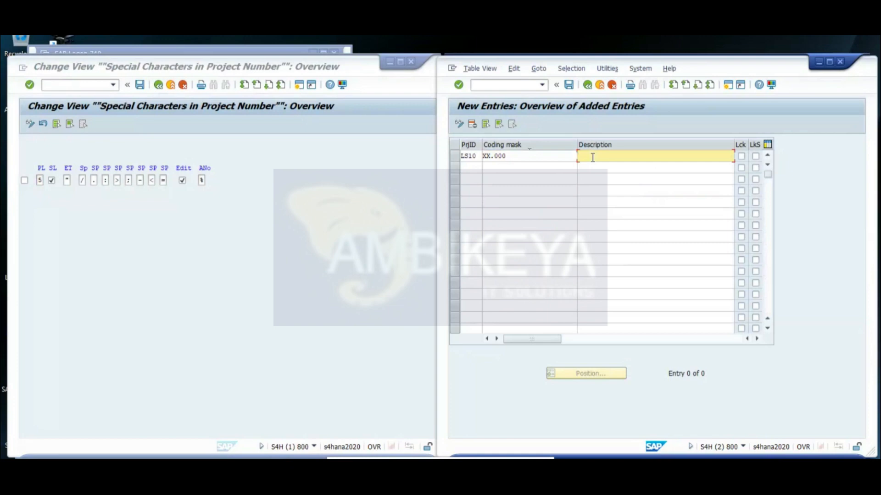
text(Coding Mask for SOMG Project)
key(Return)
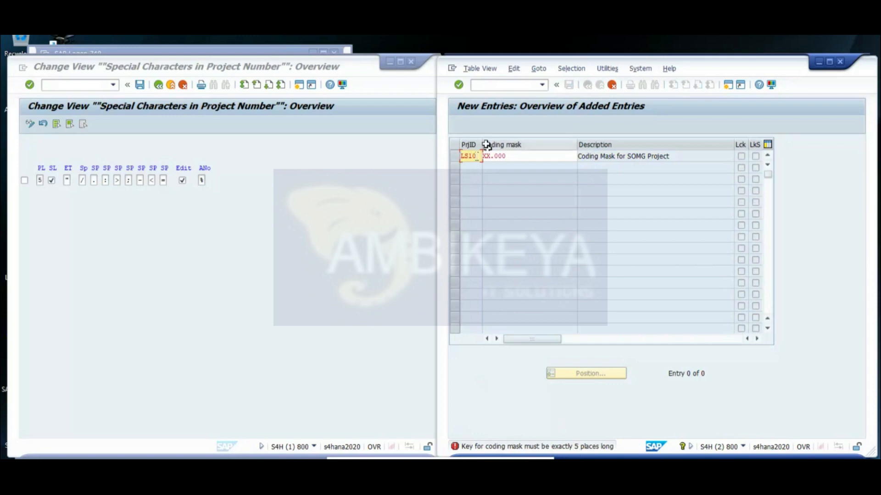
drag(481, 143, 505, 143)
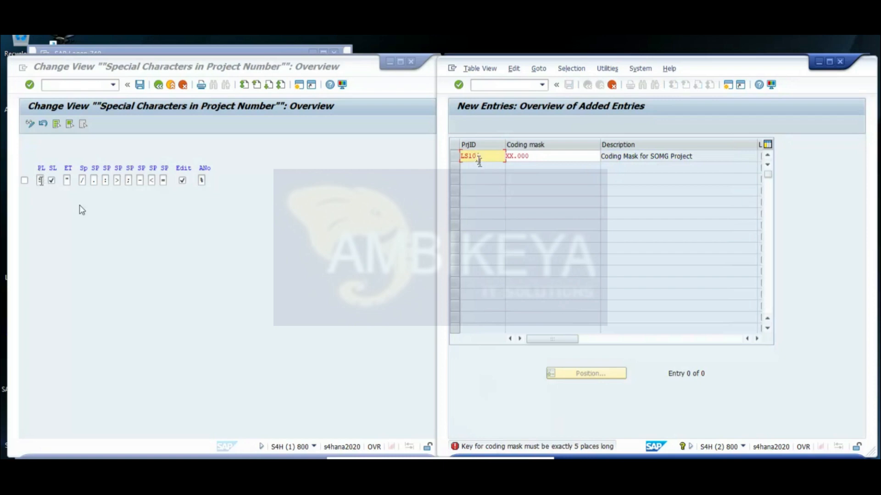
Step: Set the project ID length to 3 in the special characters for project numbers and save the change
click(42, 180)
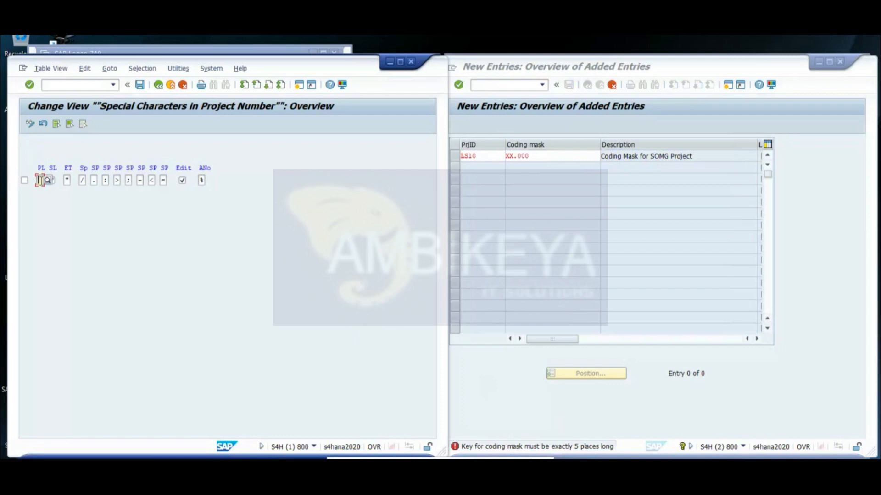
text(3)
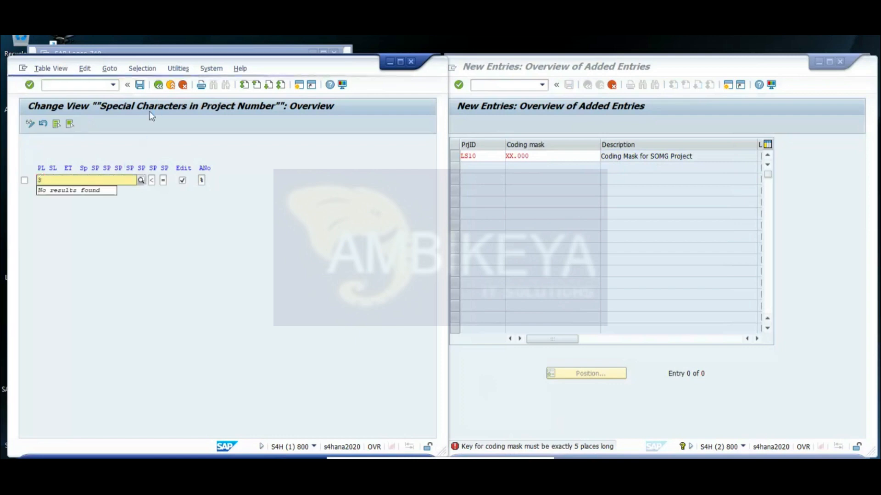
click(140, 87)
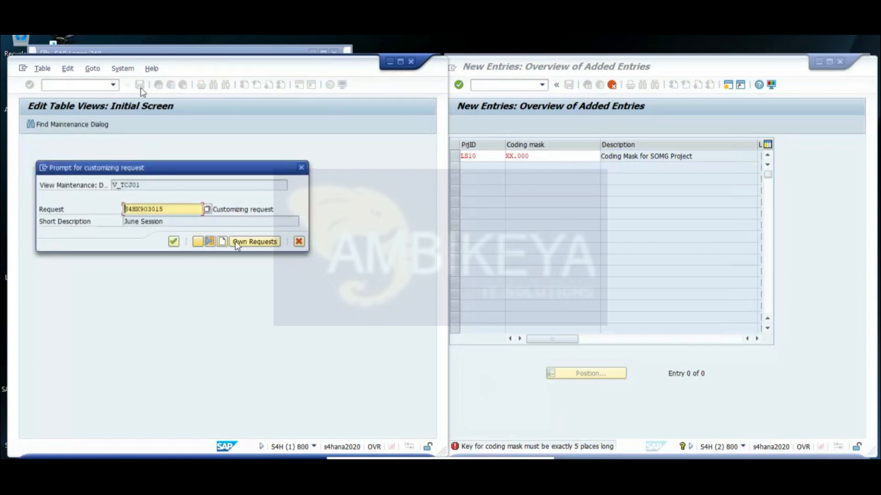
Step: Create a customizing request with the short description PS-SOMG and assign the special characters change to it
click(222, 240)
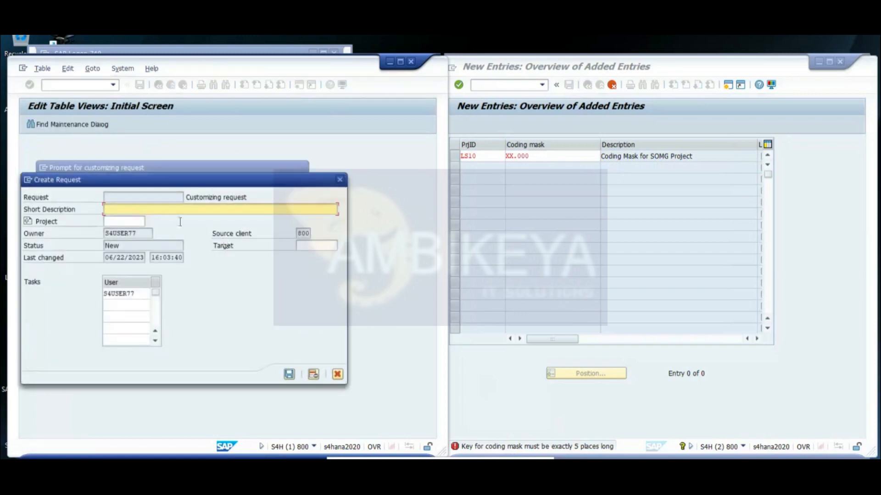
text(PS-SOMG)
key(Return)
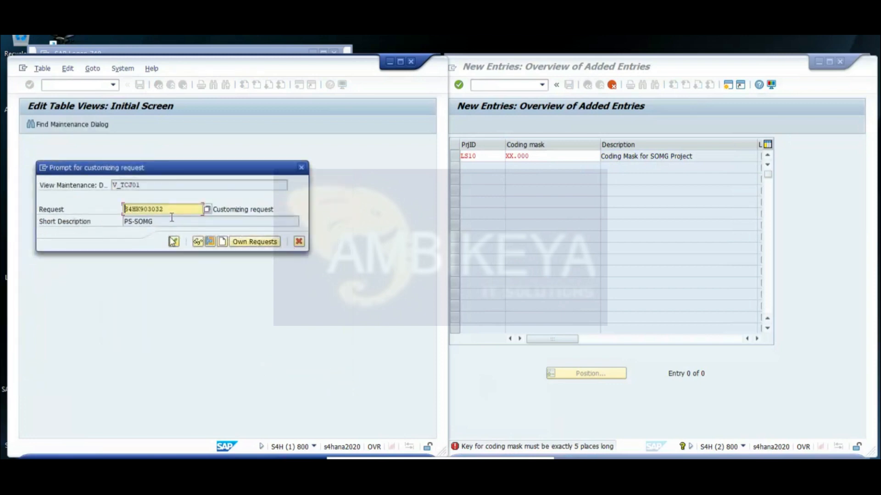
click(174, 241)
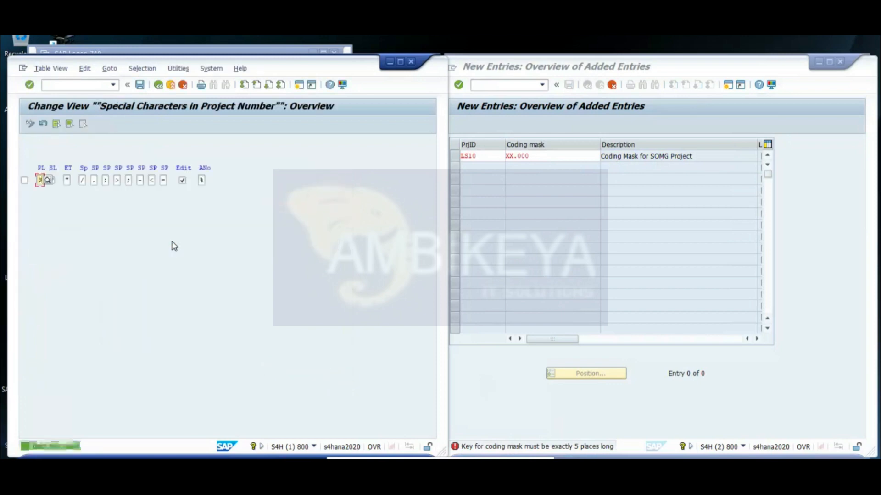
Step: Try to change the project ID of the unsaved coding mask entry to LS0
click(480, 157)
key(BackSpace)
key(BackSpace)
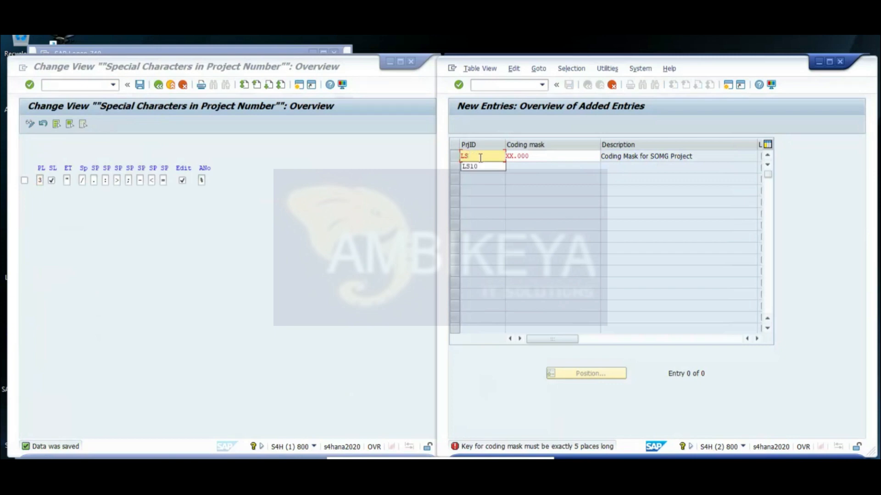
text(0)
key(Return)
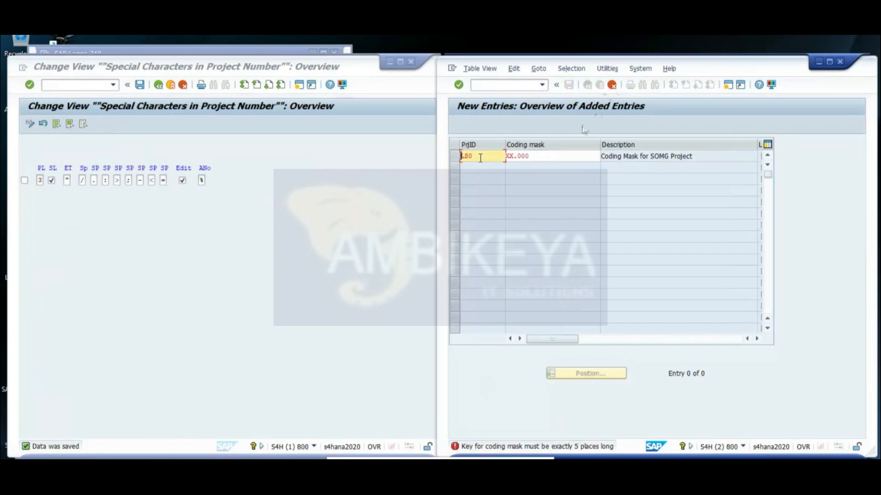
click(489, 160)
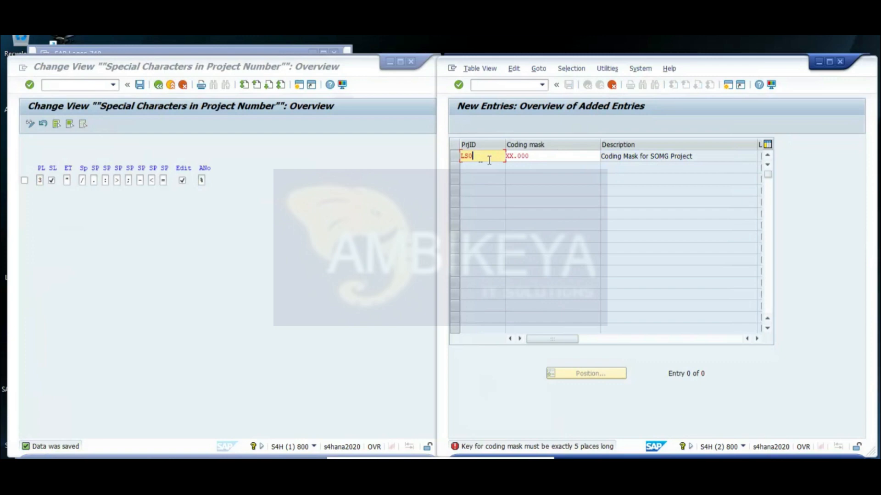
Step: Discard the unsaved coding mask entry and reopen the project number editing view with transaction OPSJ
click(613, 87)
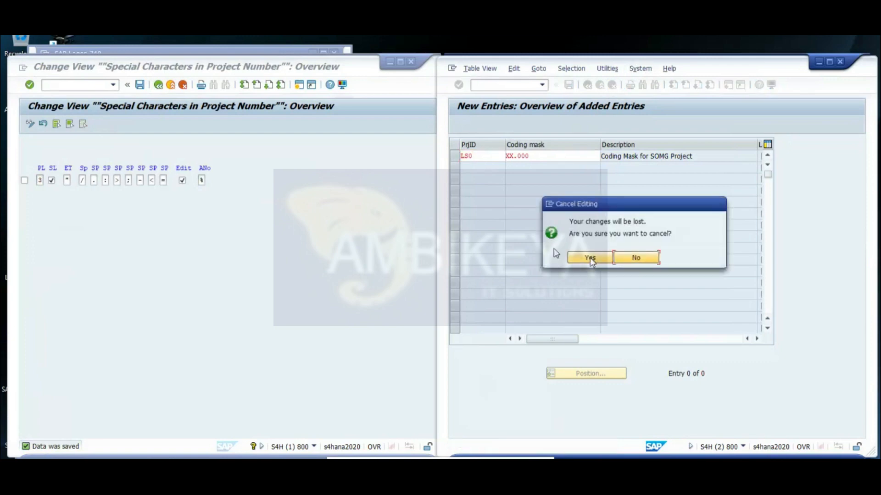
click(590, 258)
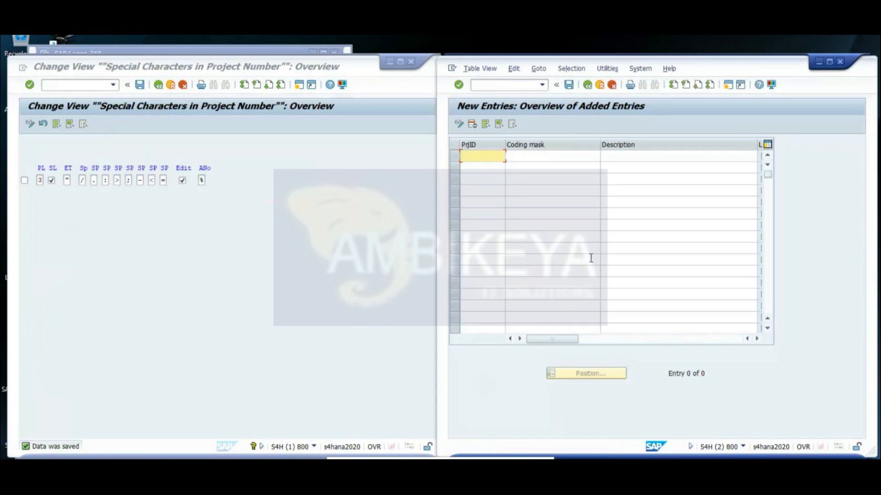
click(600, 85)
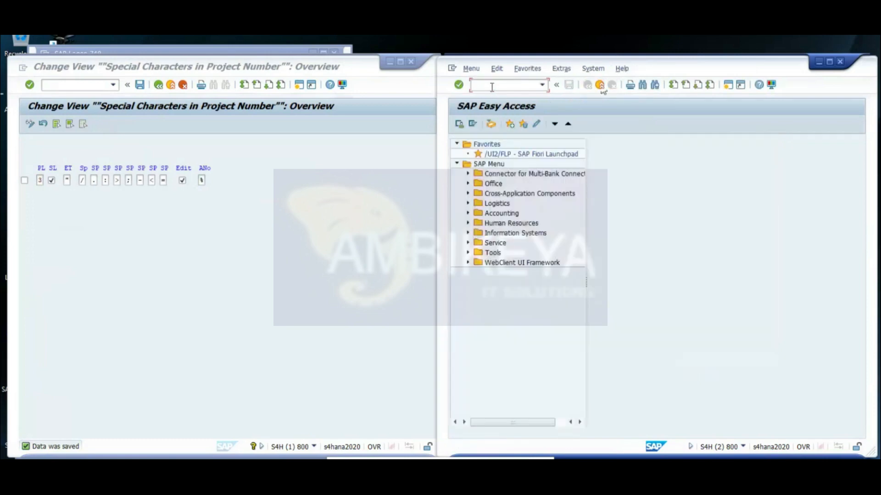
text(opsj)
key(Return)
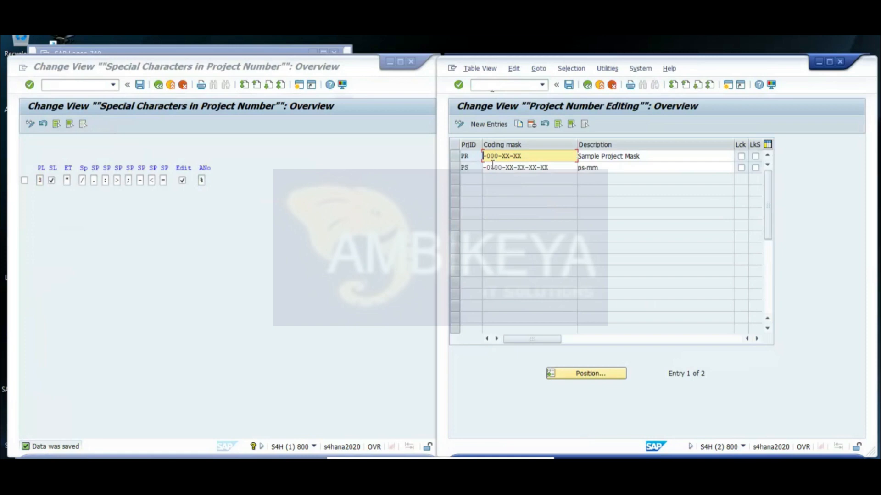
Step: Add a new project number editing entry with project ID LS0 and coding mask xx.000
click(490, 126)
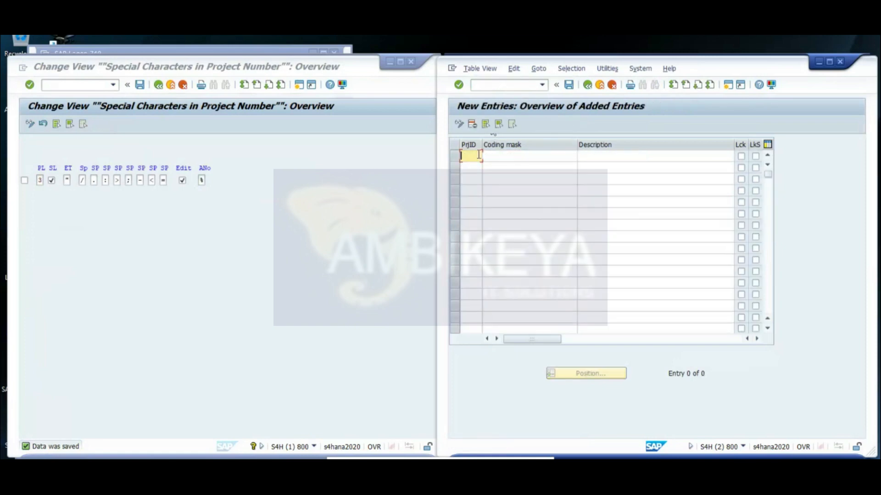
text(LS0)
click(507, 156)
text(xx.000)
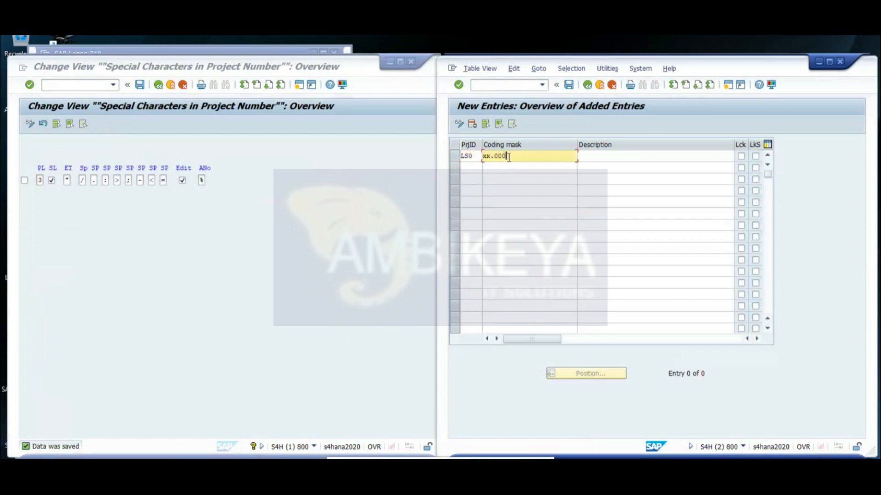
Step: Enter "Coding Mask for SOMG Project" as the description of the LS0 entry
click(597, 158)
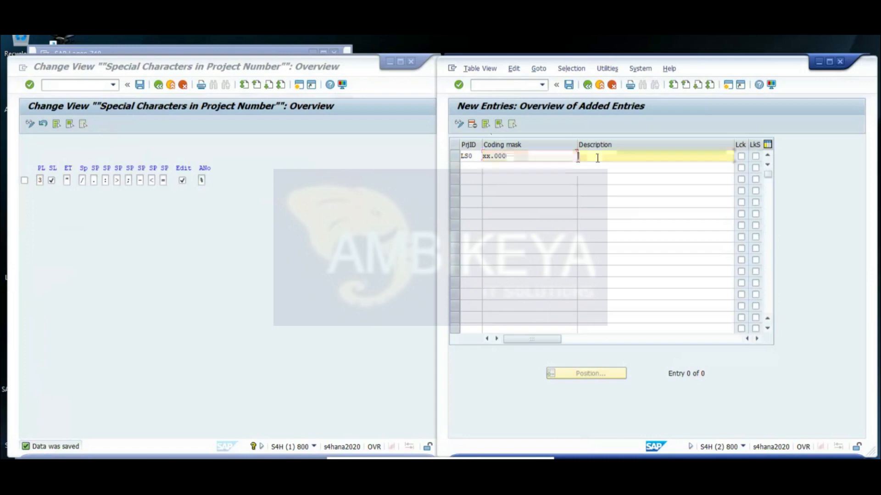
text(Coding)
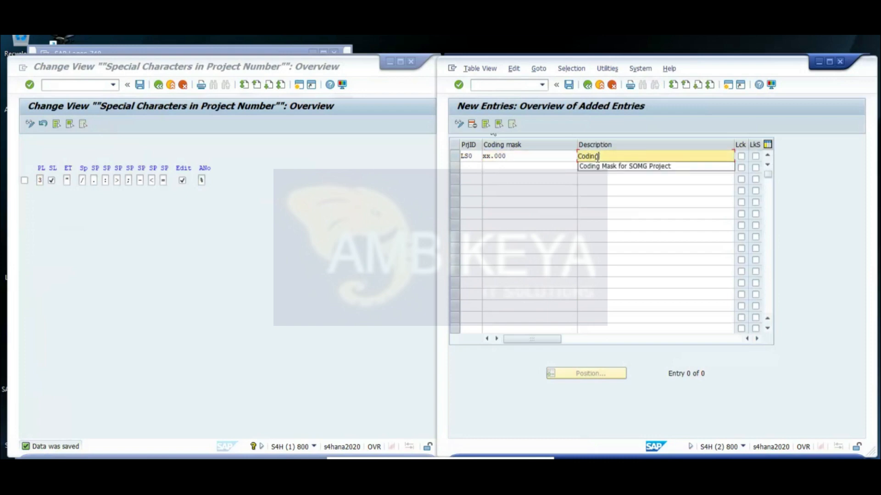
text( Mask)
click(598, 163)
key(Return)
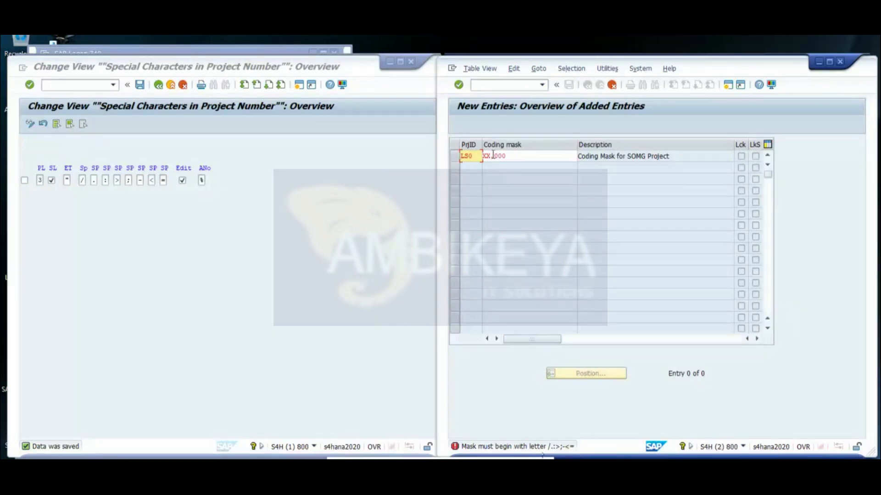
Step: Change the coding mask of the LS0 entry to /XX.000
click(474, 156)
click(514, 156)
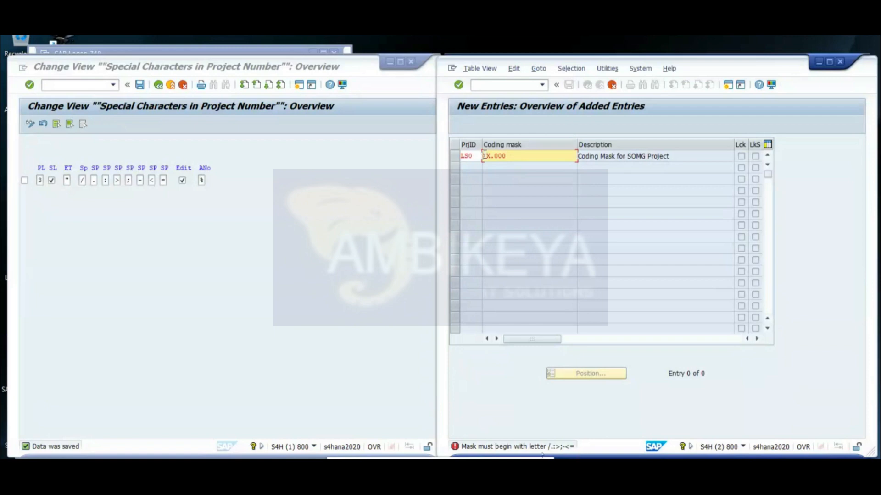
text(XXX.000)
text(/)
key(Return)
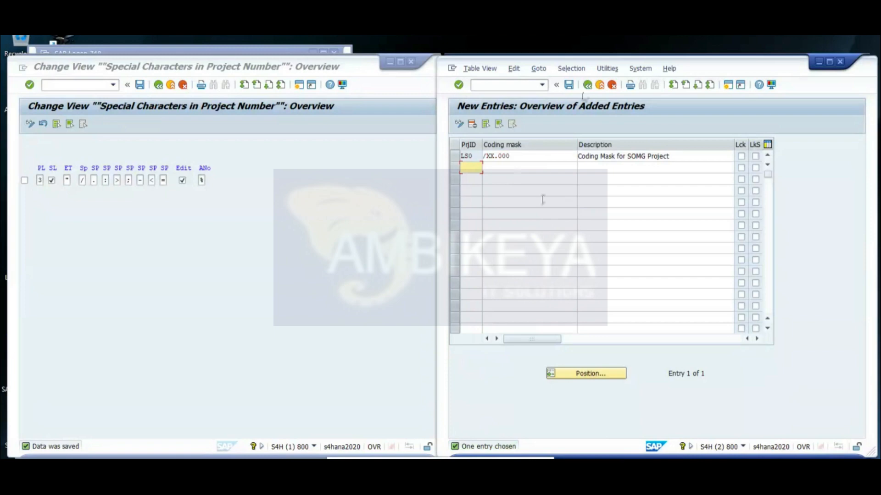
Step: Save the LS0 coding mask entry and agree to carry out its transport
click(569, 85)
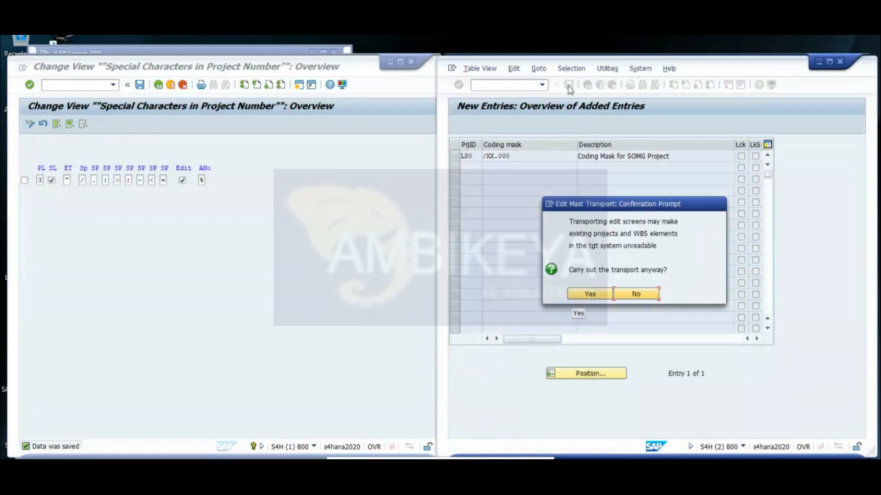
click(591, 295)
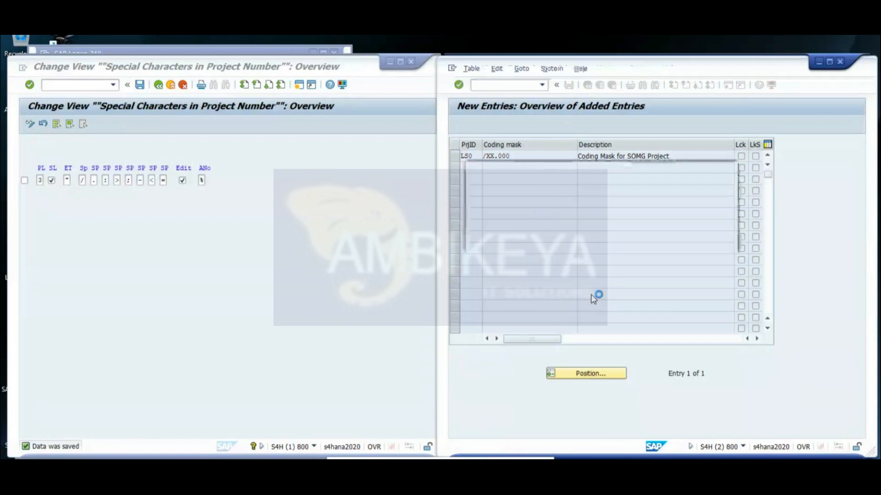
click(601, 244)
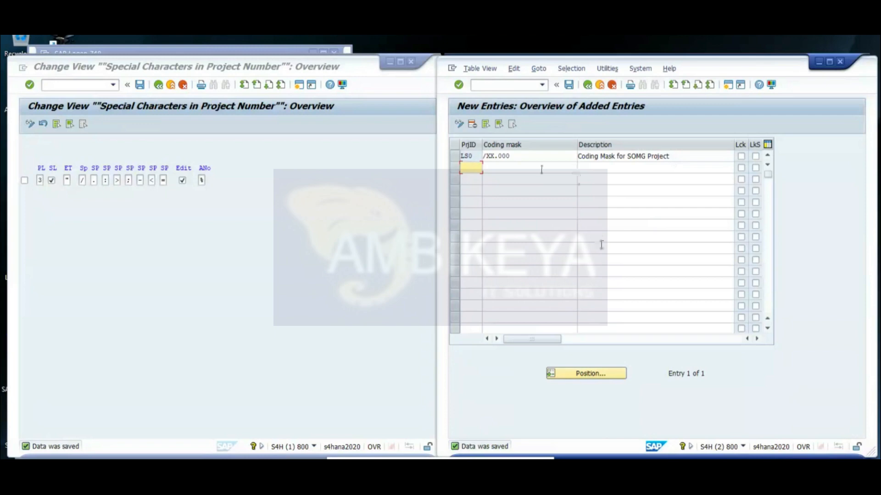
click(487, 155)
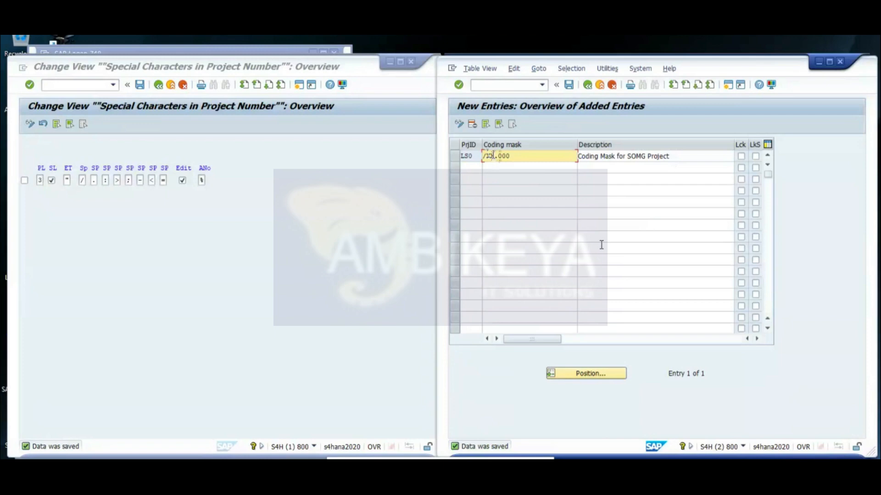
double_click(488, 155)
click(517, 155)
text(0)
Step: Leave the special characters overview and open the Project Builder with transaction CJ20N
click(191, 209)
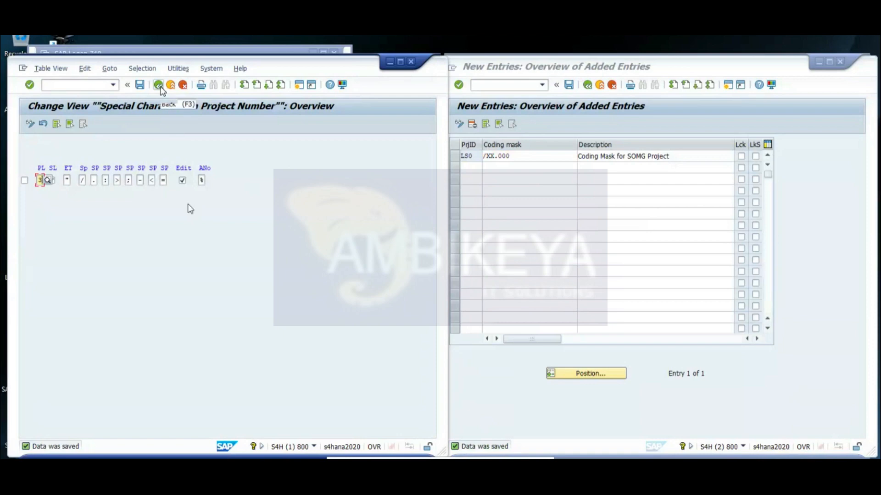
click(159, 86)
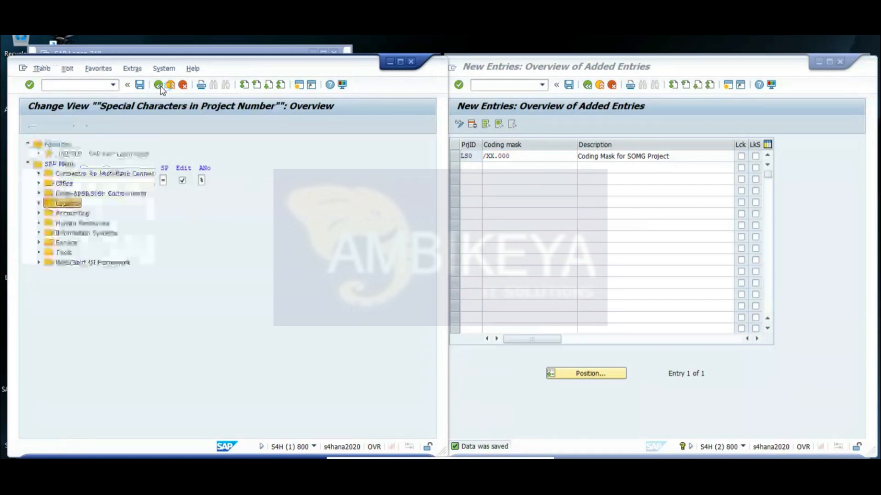
click(85, 85)
text(s)
key(BackSpace)
text(CJ20m)
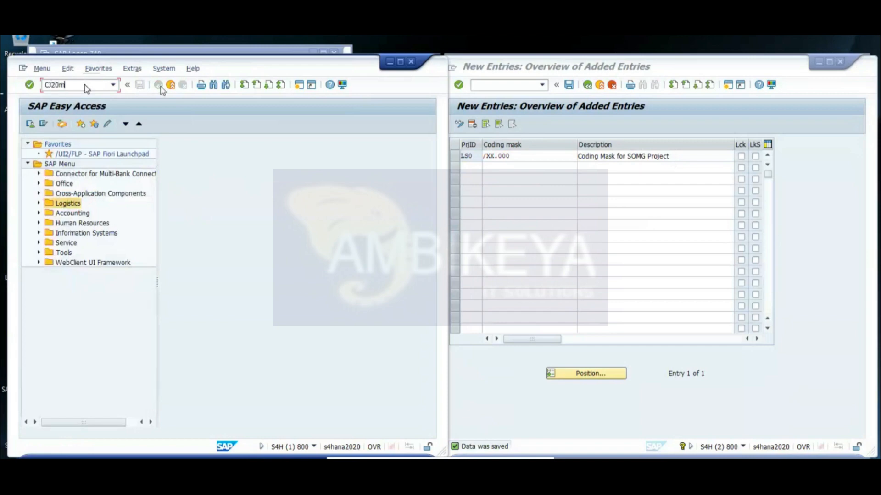
key(Return)
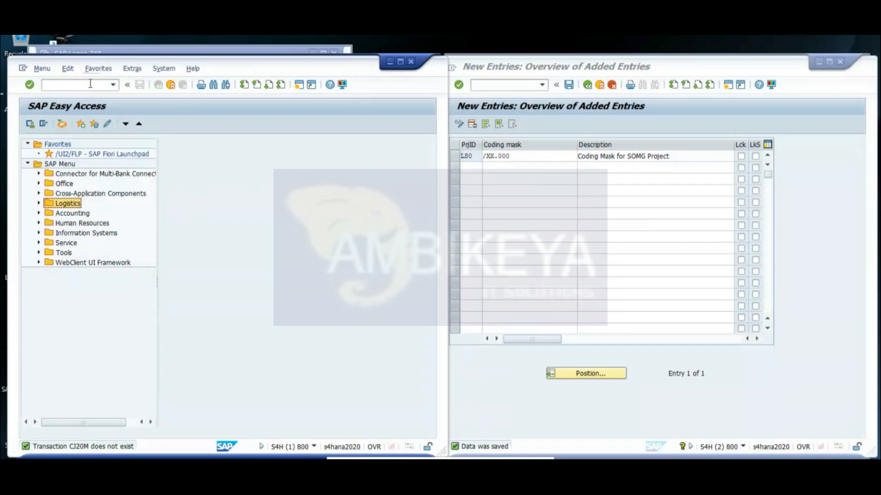
click(91, 84)
text(CJ20N)
key(Return)
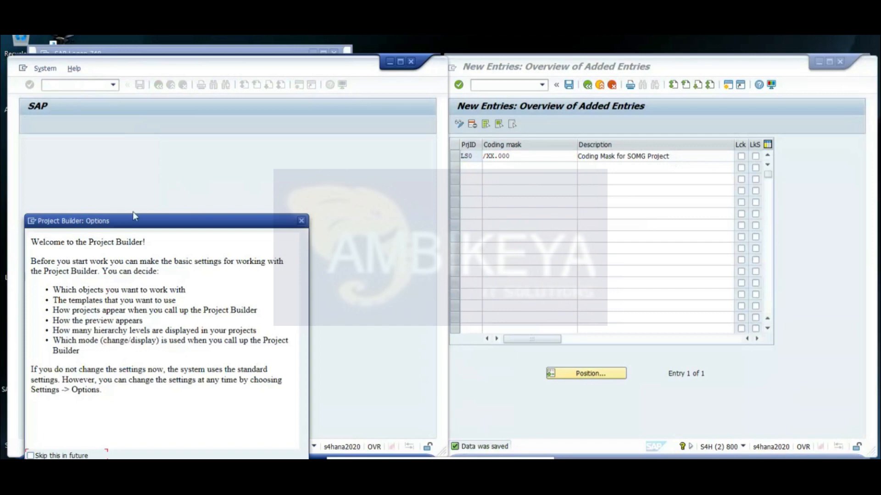
Step: Skip the Project Builder welcome message in future and accept the preset user-specific options
drag(140, 224, 216, 127)
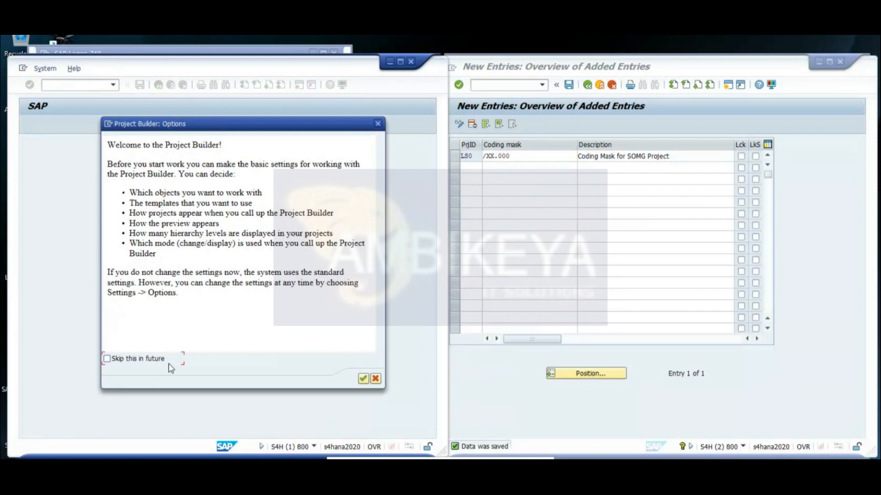
click(106, 358)
click(363, 380)
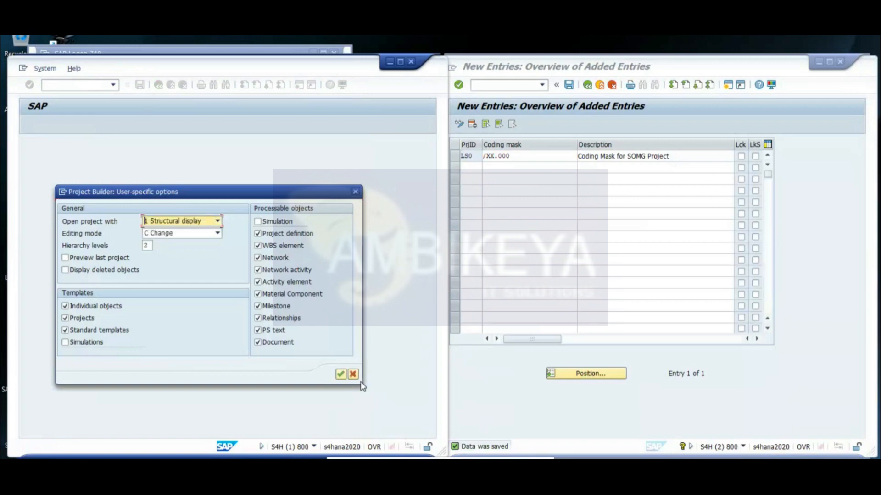
click(341, 374)
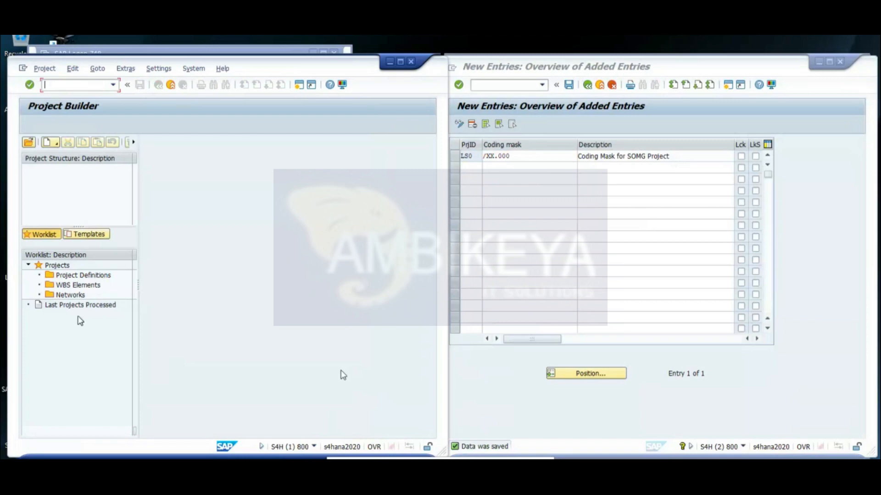
Step: Create a new project with definition LS0/SM.100, description SMOG and project profile Z00001 Sample Project Profile
click(53, 145)
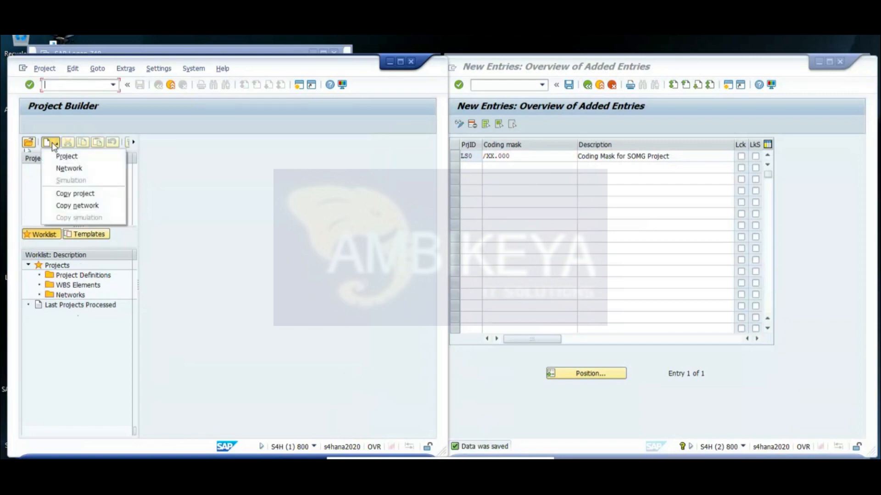
click(64, 156)
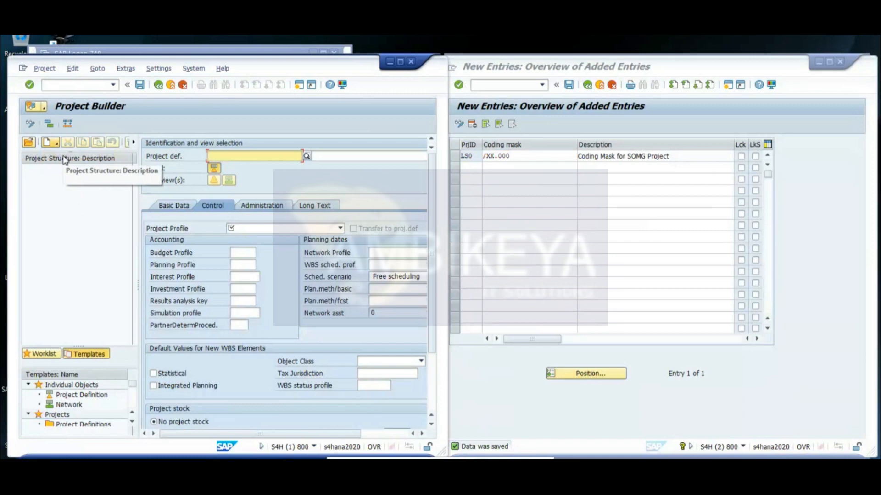
text(ls0)
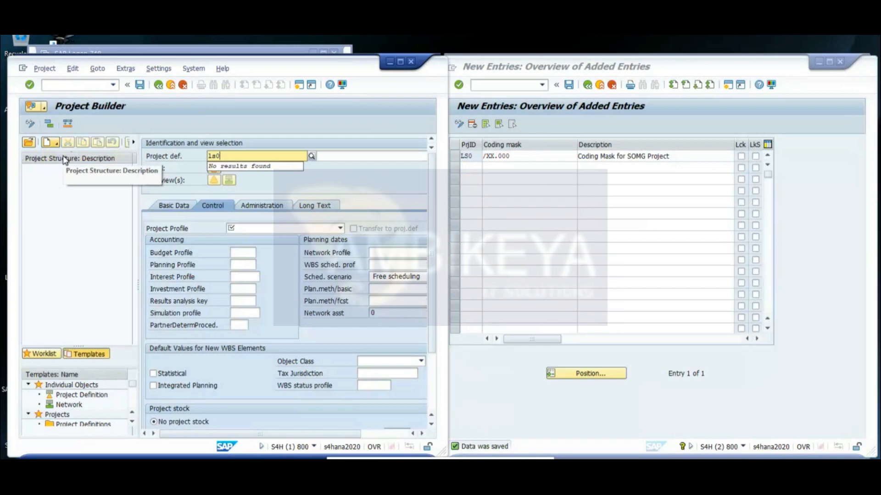
text(/sm.100)
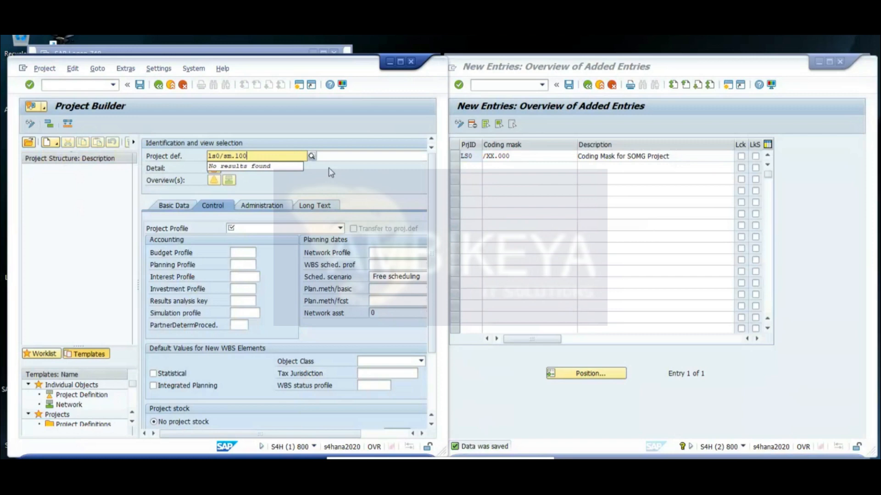
click(340, 158)
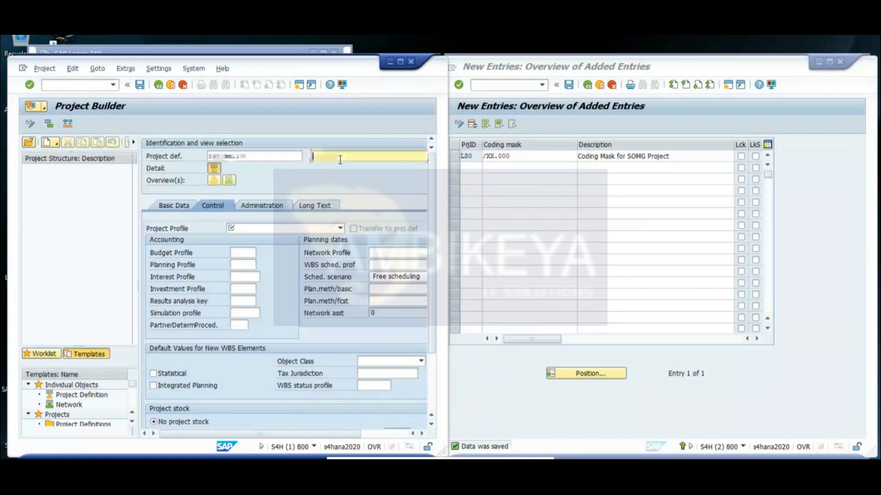
text(SMOG)
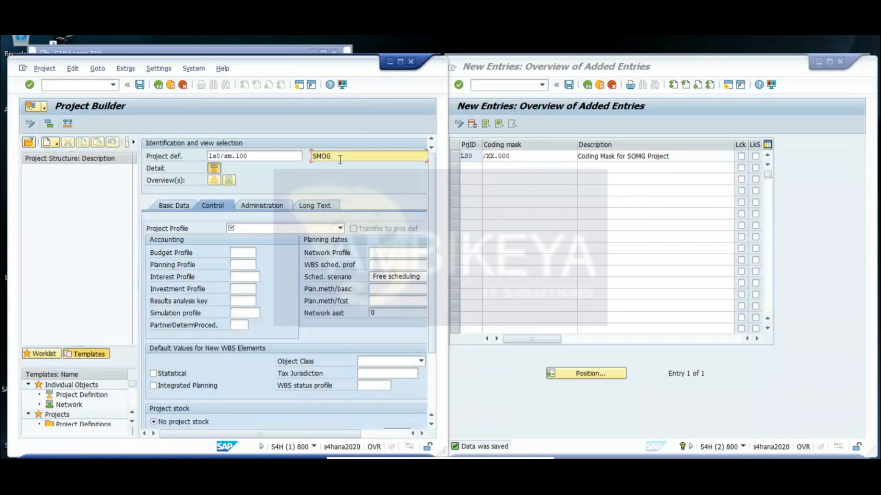
click(329, 229)
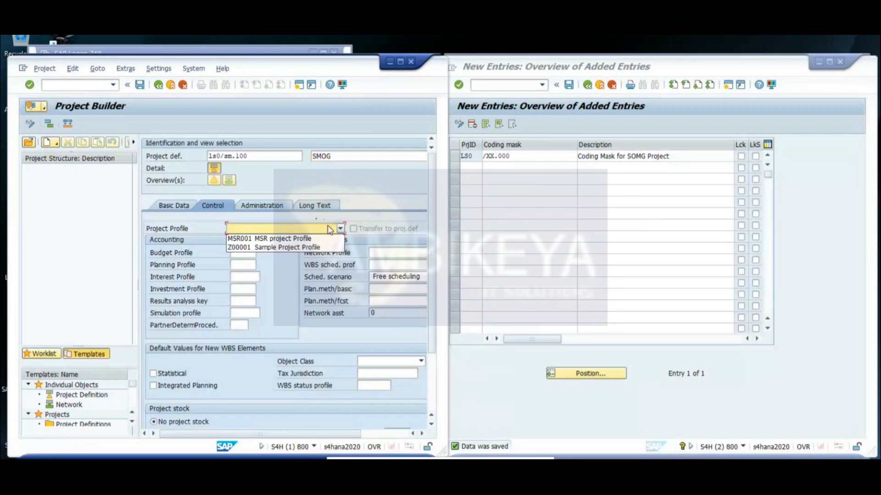
click(317, 248)
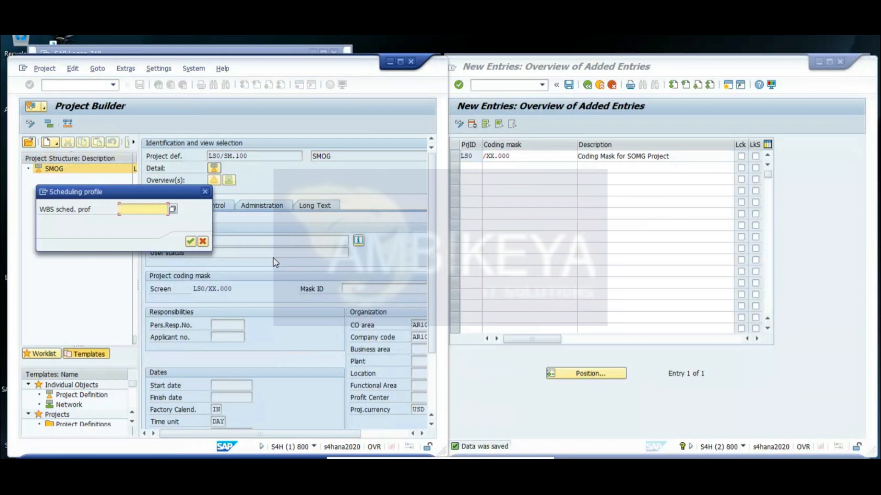
Step: Look up values for the WBS scheduling profile, then cancel the customizing, scheduling profile and information dialogs
click(151, 206)
click(173, 209)
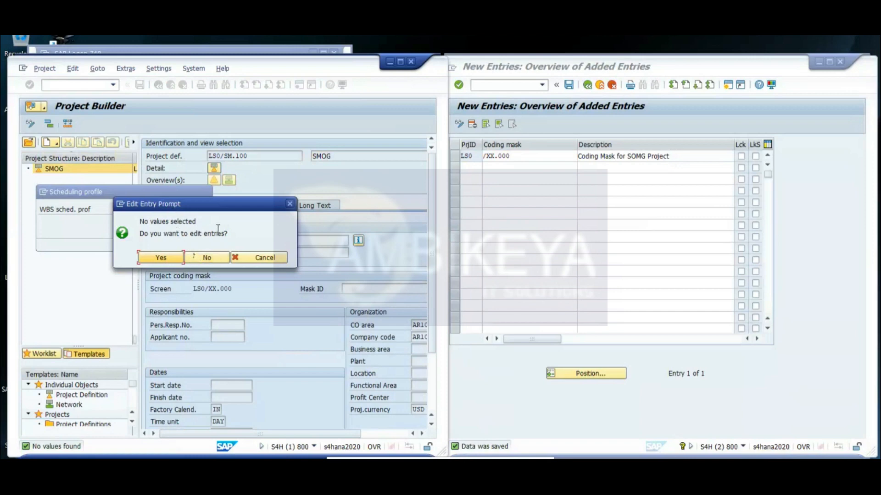
click(166, 259)
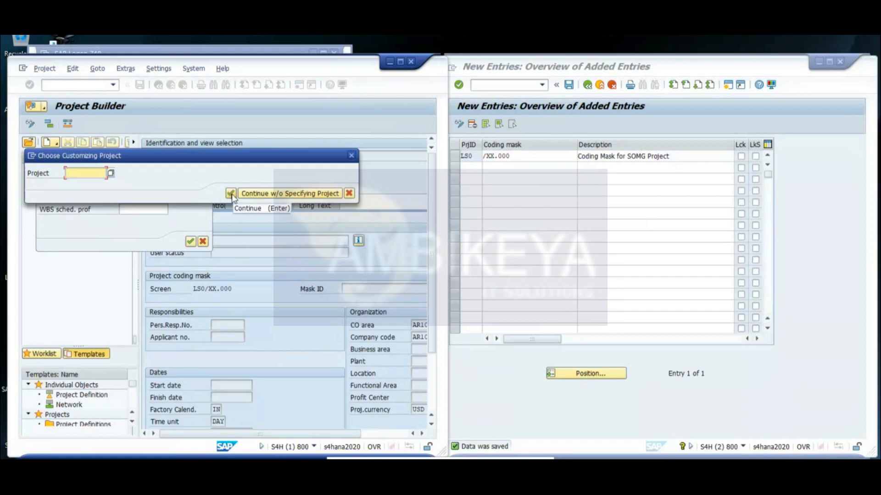
click(349, 193)
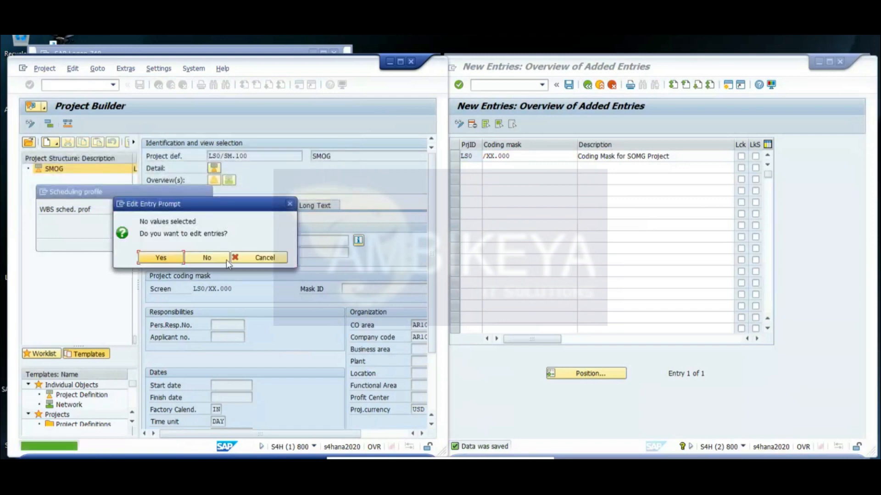
click(202, 259)
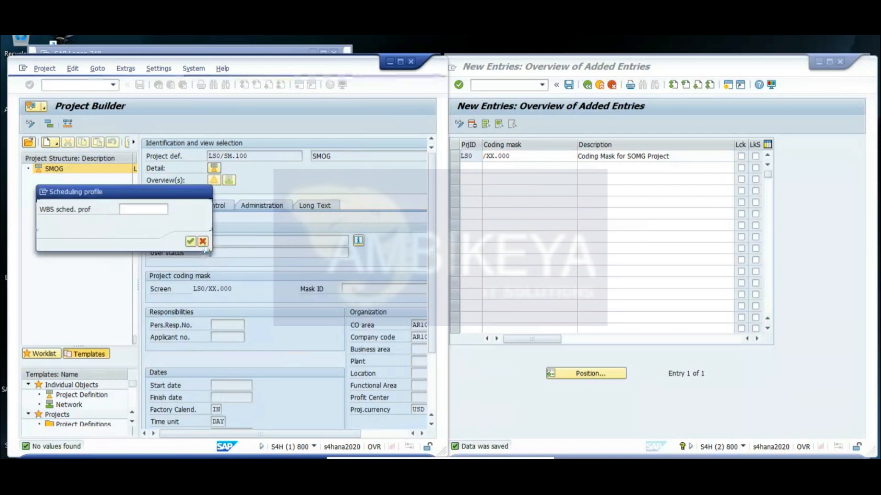
click(202, 241)
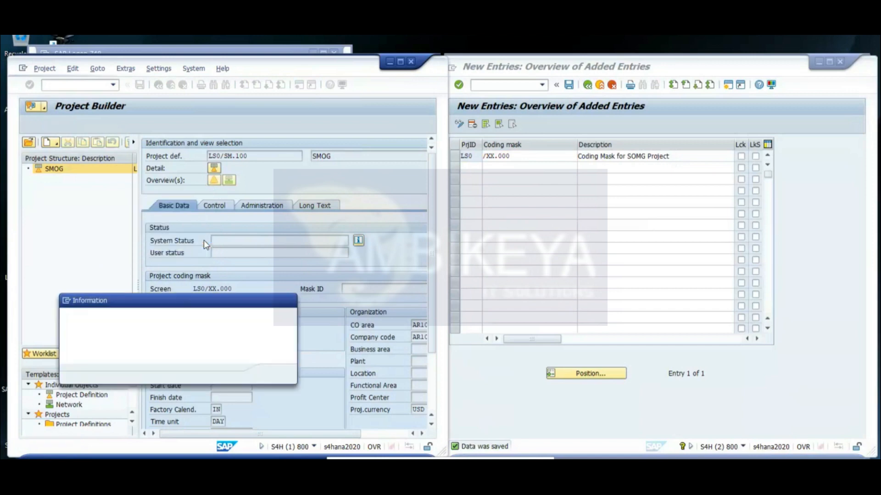
click(290, 300)
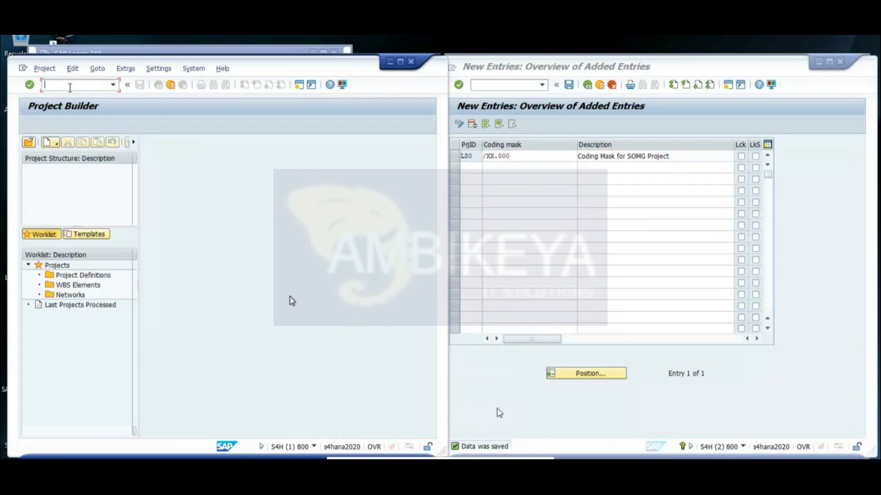
Step: Leave the Project Builder, try transaction OKO2, and cancel maintenance when asked about the original and logon languages
text(/n)
key(Return)
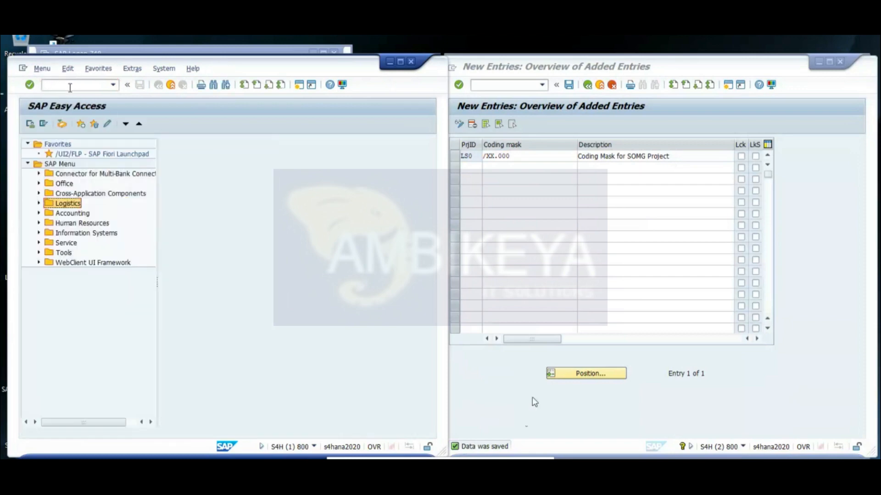
click(70, 87)
text(oko2)
key(Return)
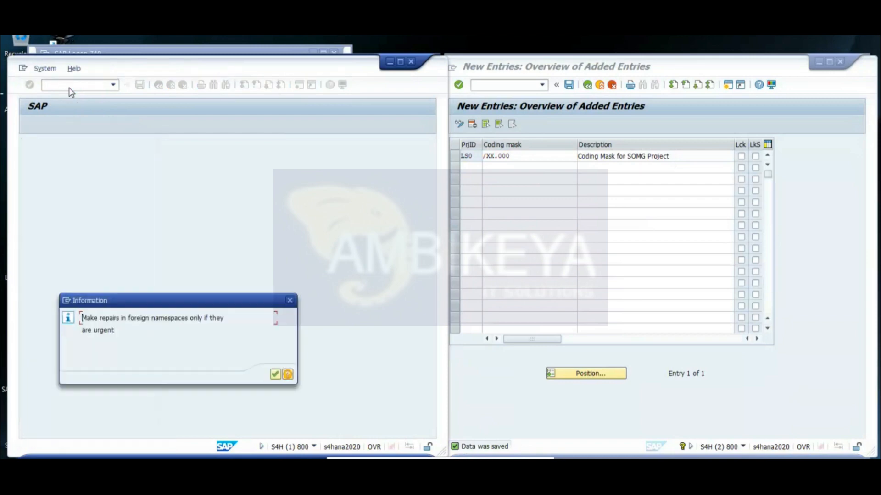
click(274, 374)
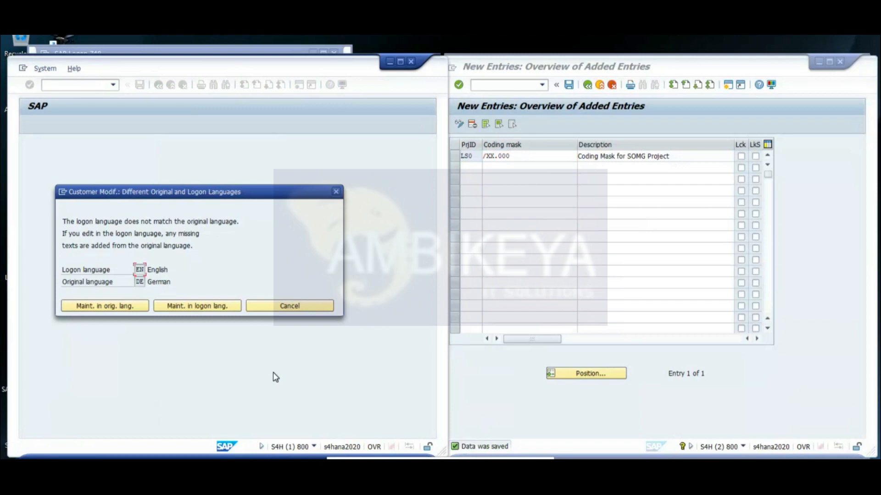
click(302, 304)
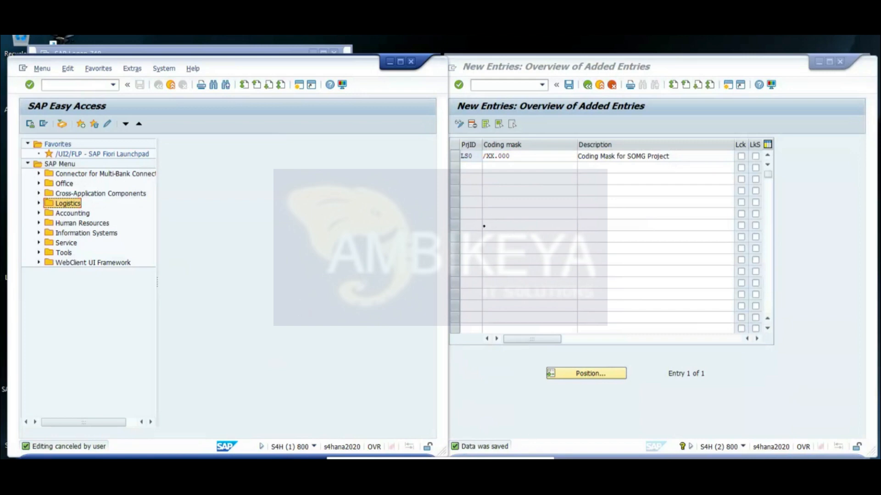
Step: Open the Change Status Profile overview from SAP Easy Access
mouse_move(577, 481)
click(78, 87)
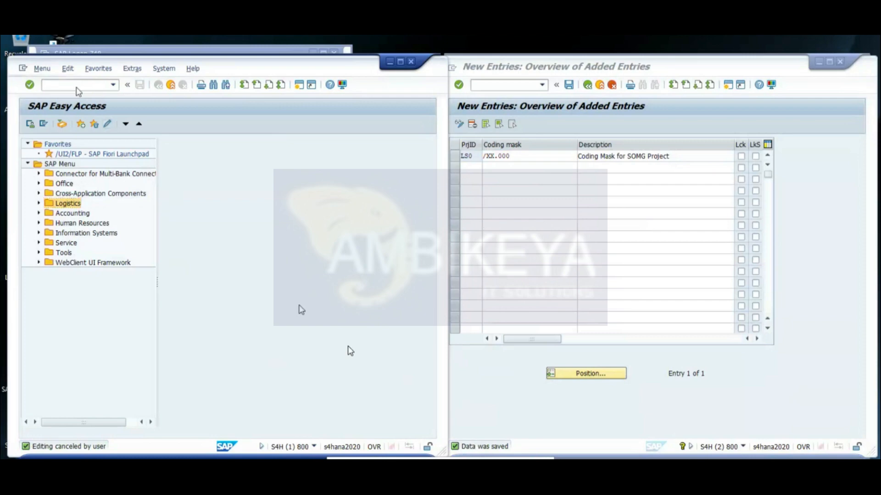
click(77, 87)
text(opsa)
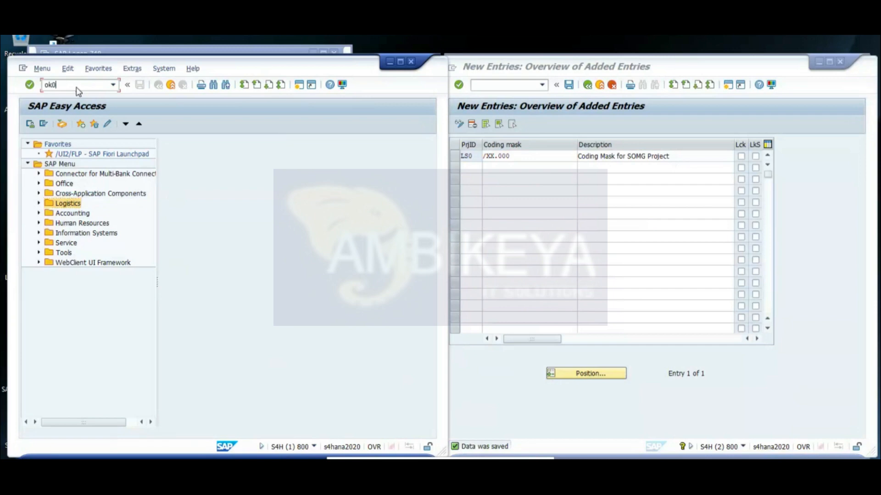
key(Return)
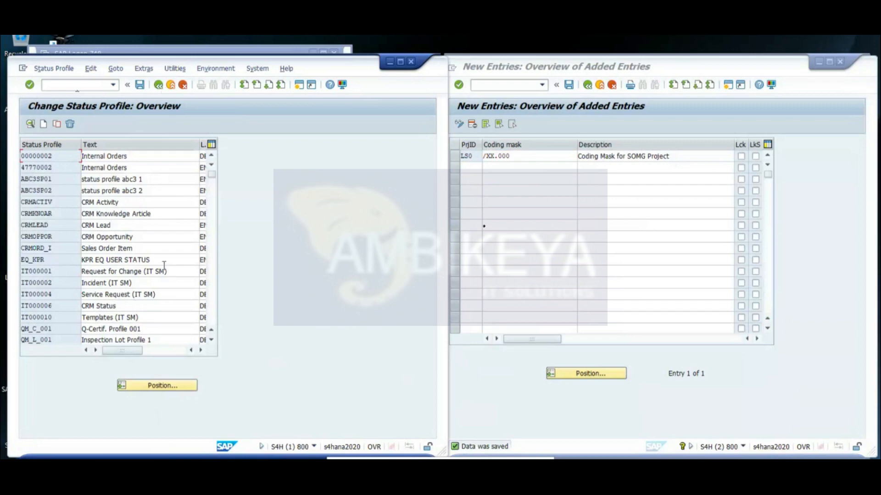
Step: Start transaction CJ20N in the session showing the coding mask entries and begin creating a new project
click(506, 88)
text(/ncj20n)
key(Return)
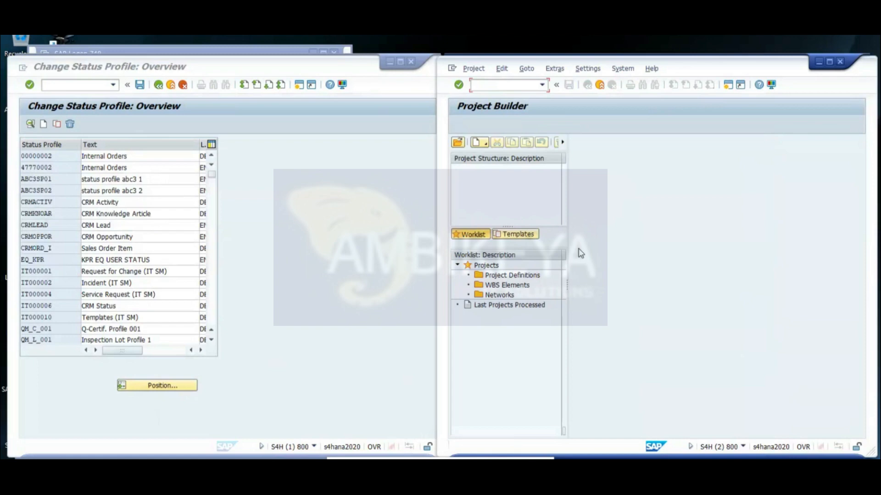
click(477, 144)
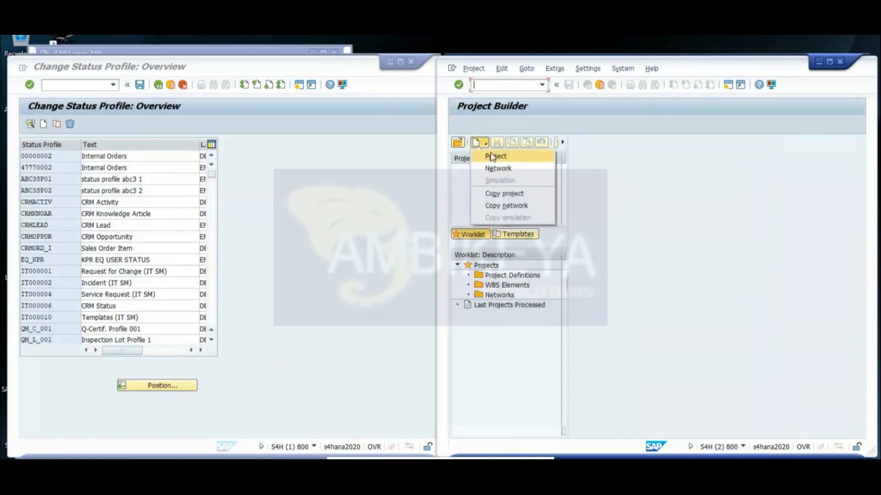
click(491, 156)
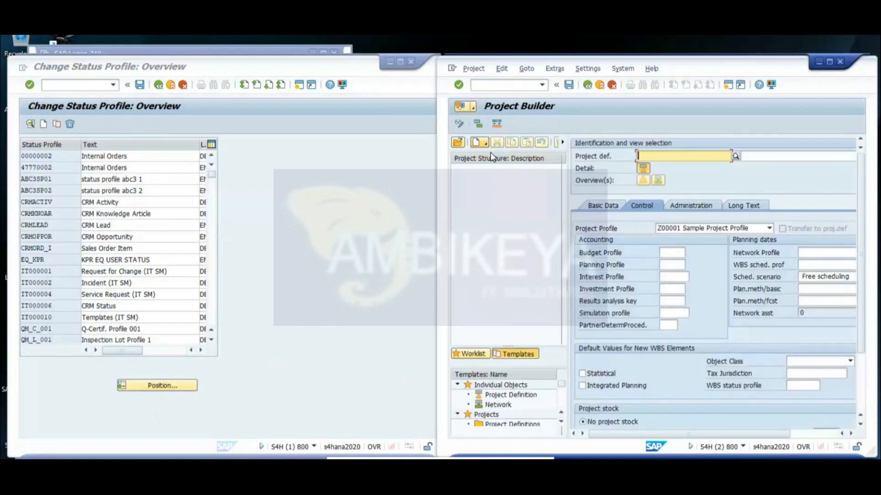
Step: View the open number search for the project definition and close it without searching
key(F4)
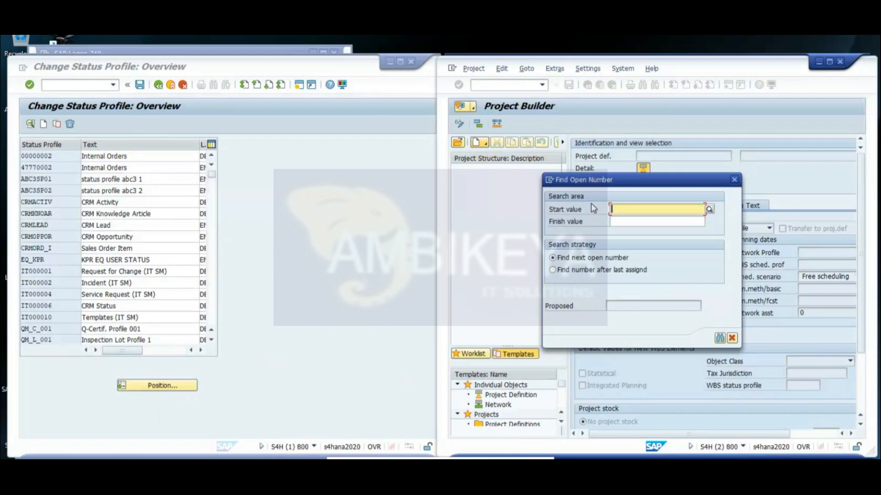
click(731, 338)
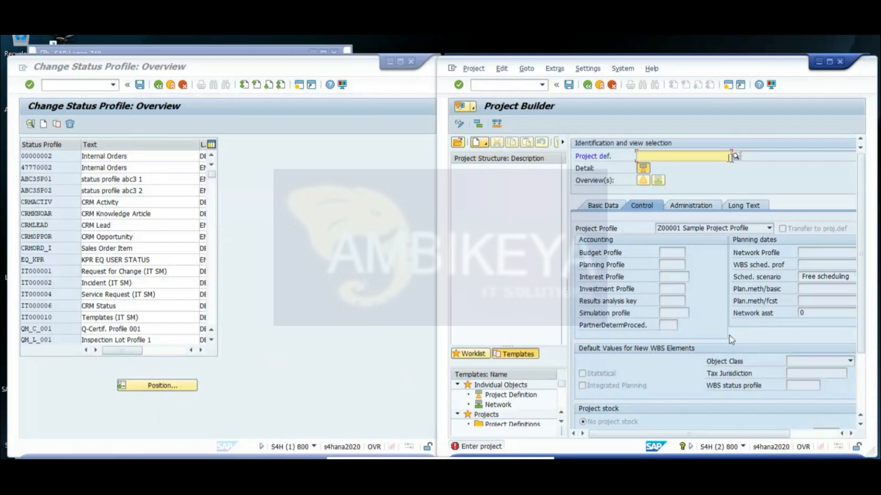
click(735, 158)
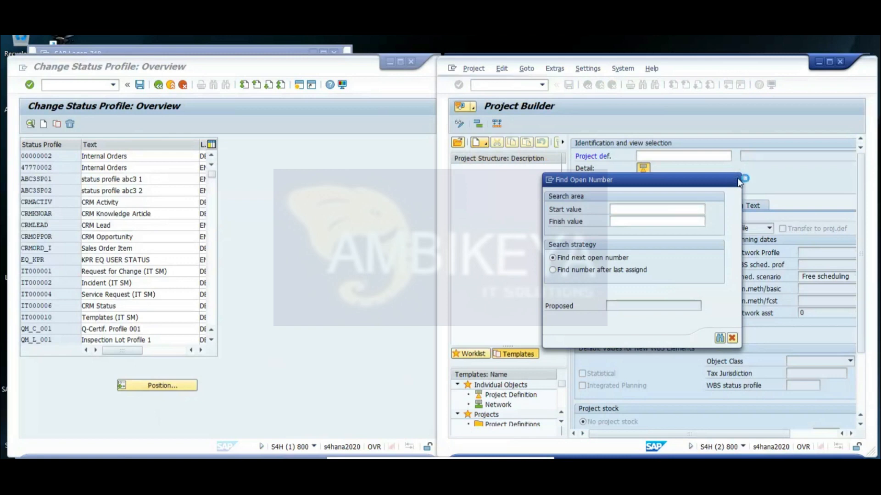
click(735, 179)
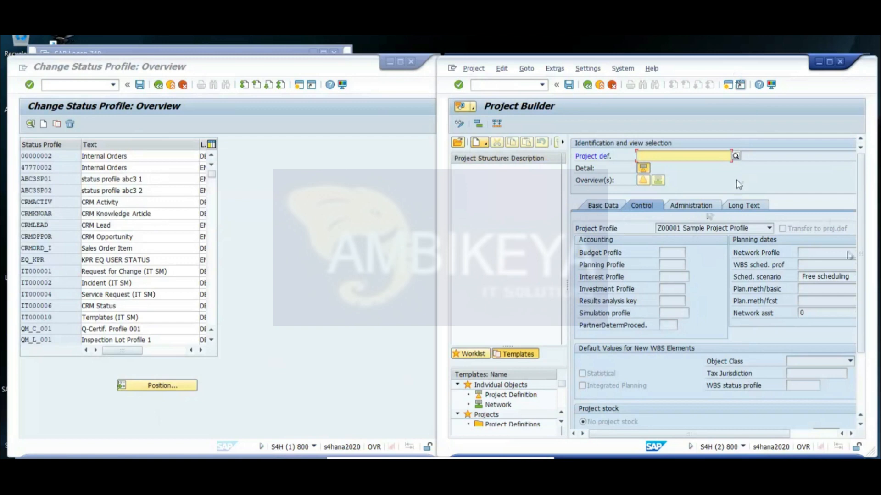
Step: Review the control data and available project profiles for the new project, keeping Z00001 Sample Project Profile
scroll(866, 315, down, 2)
scroll(866, 318, down, 1)
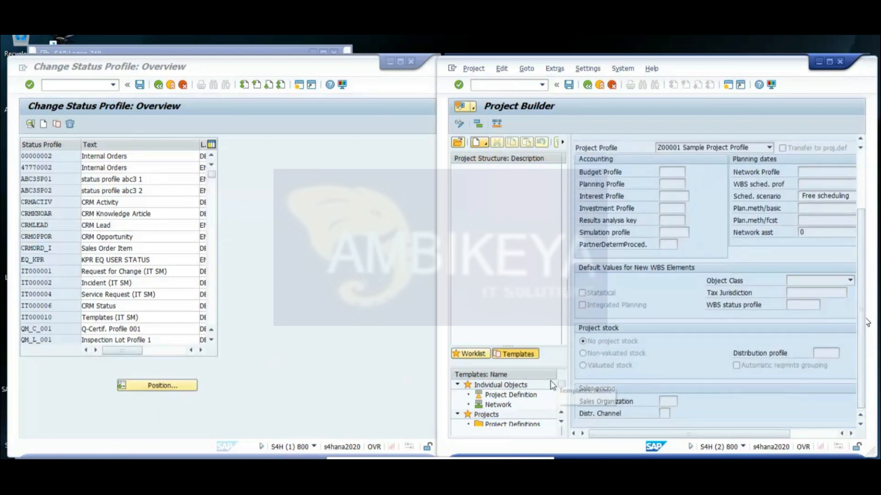
click(561, 422)
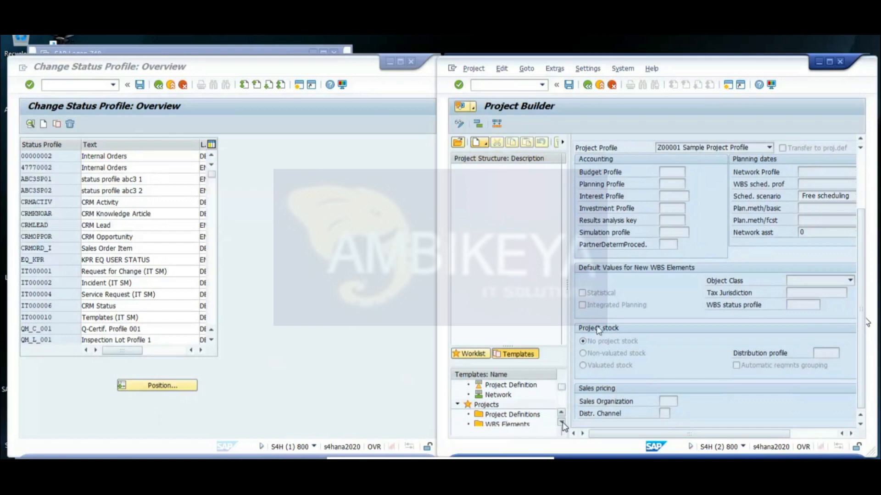
drag(862, 324, 862, 223)
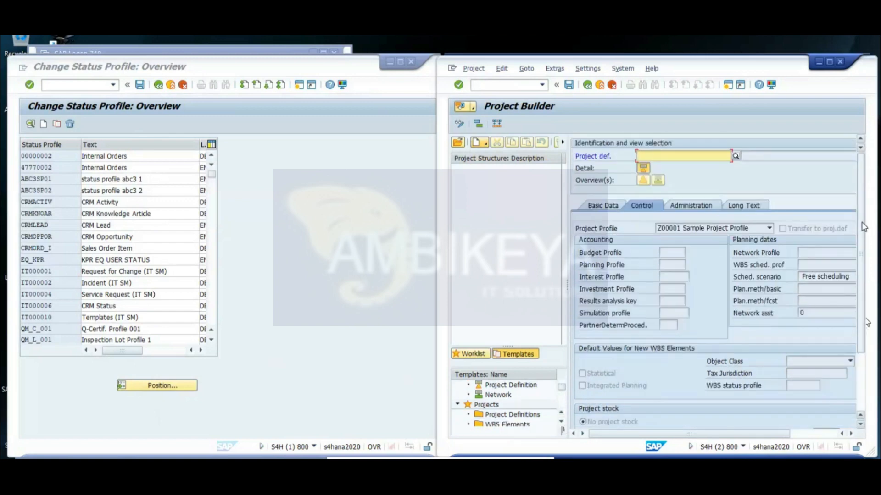
click(769, 228)
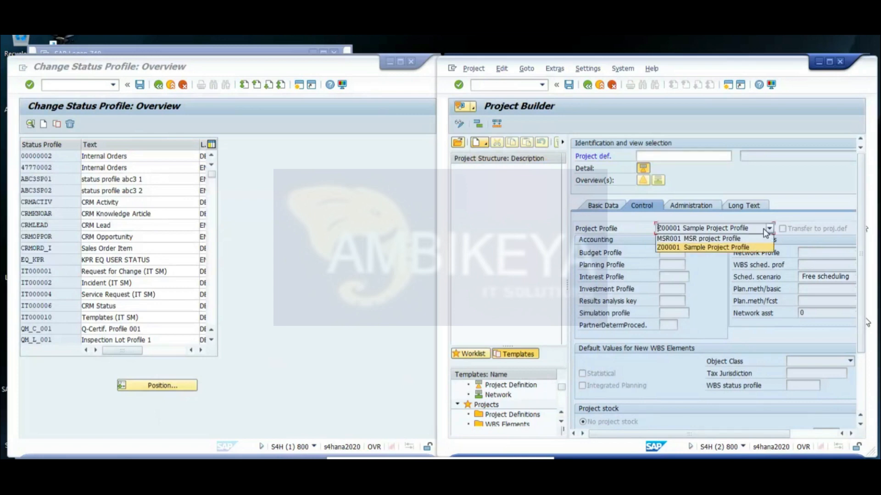
click(742, 238)
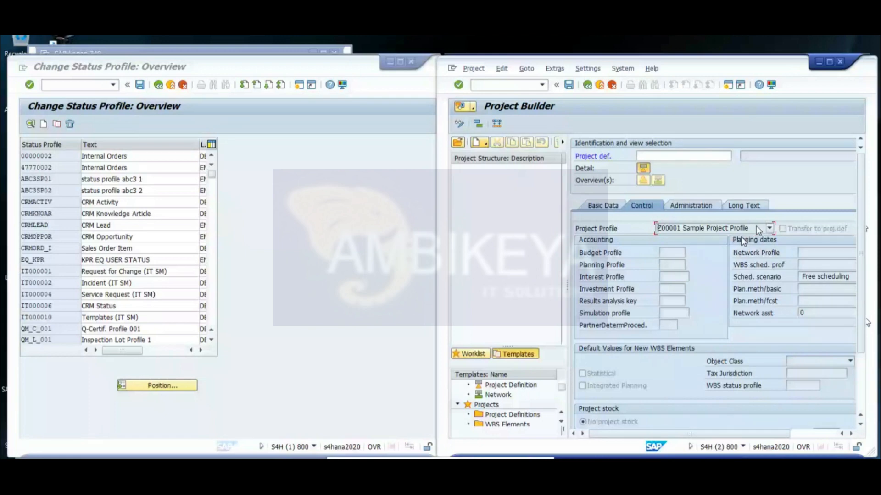
click(757, 228)
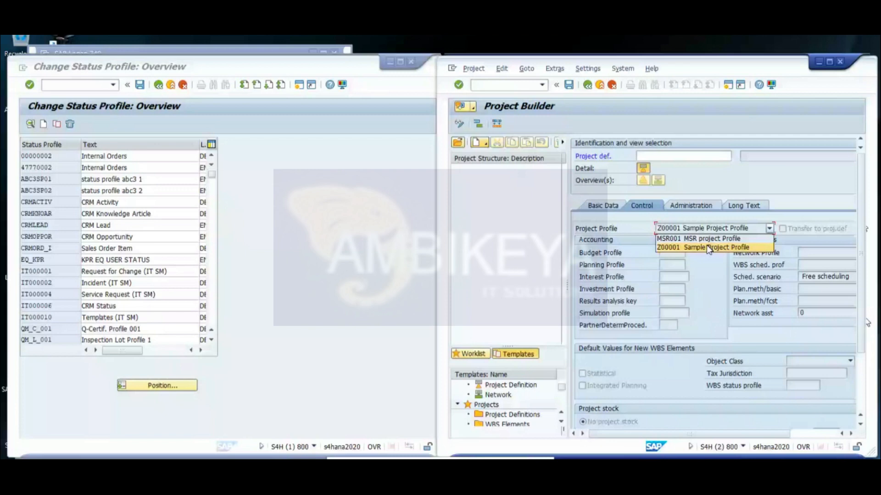
click(709, 248)
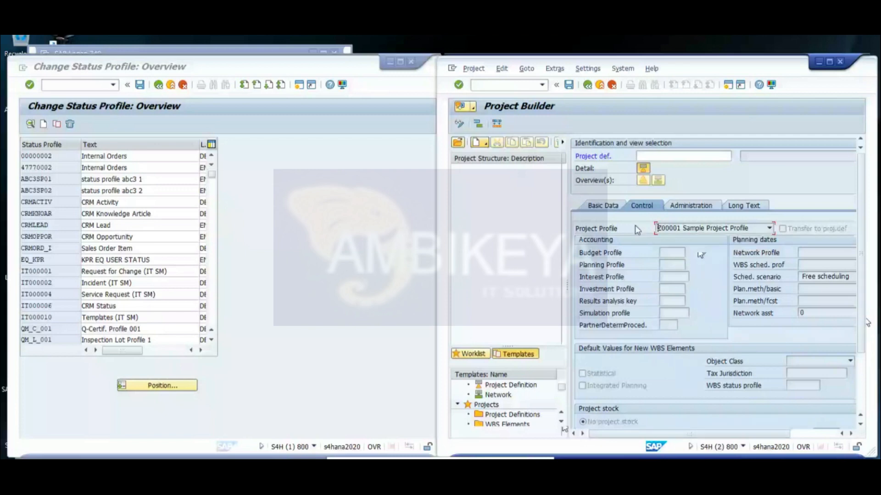
Step: Restart the Project Builder and begin a new project with project profile MSR001 MSR project Profile, dismissing the open number search
click(481, 85)
text(/n)
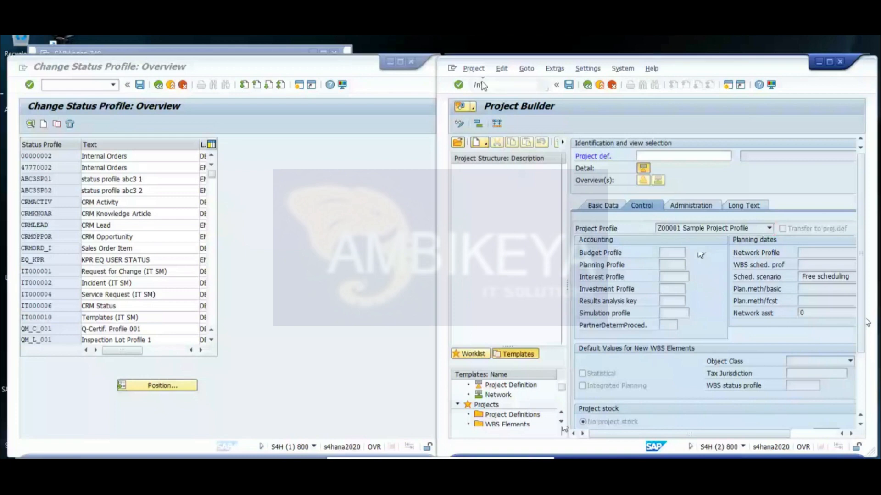
key(Return)
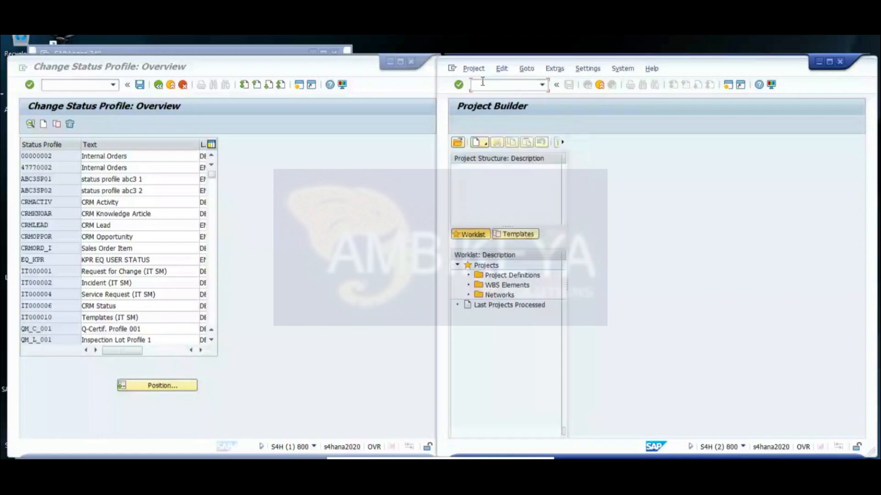
click(478, 143)
click(495, 156)
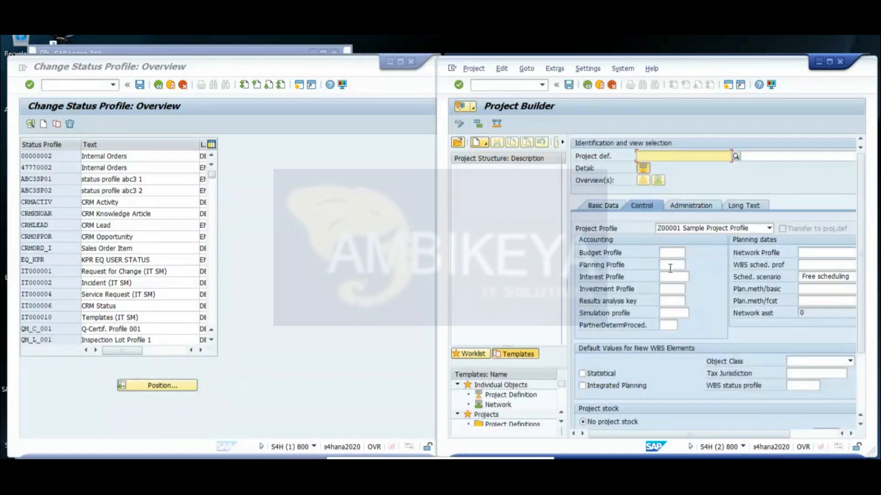
click(703, 230)
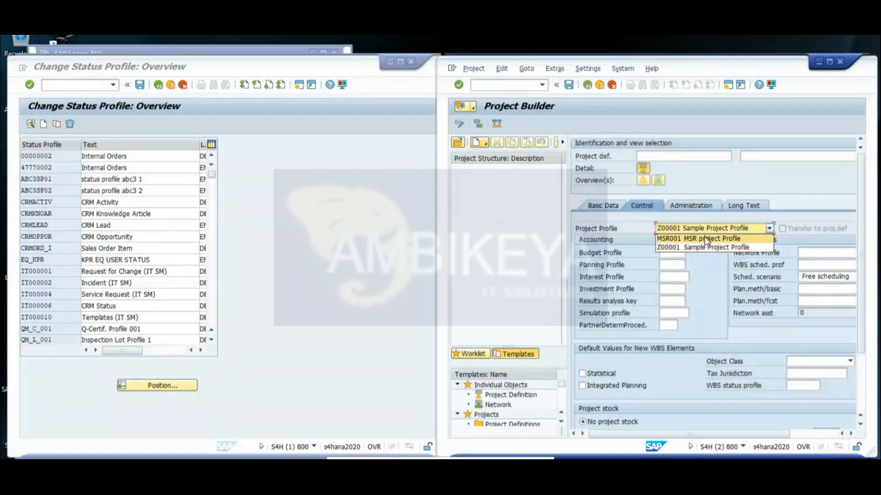
click(704, 238)
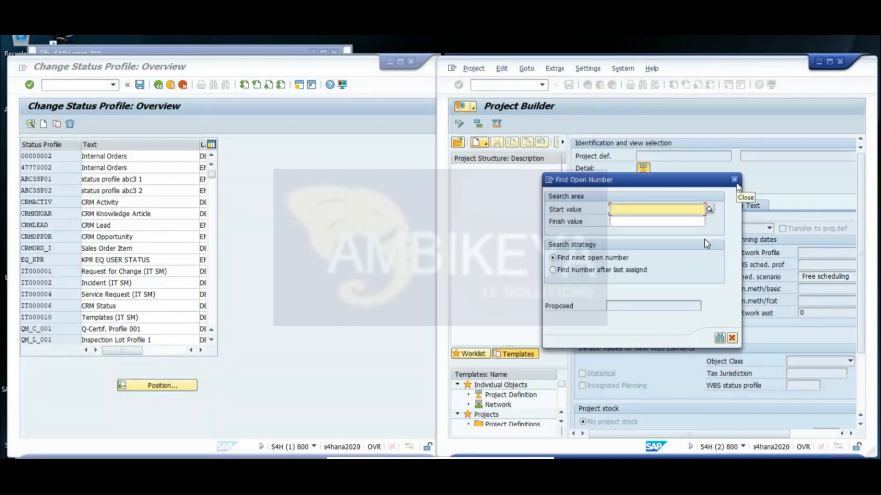
click(734, 181)
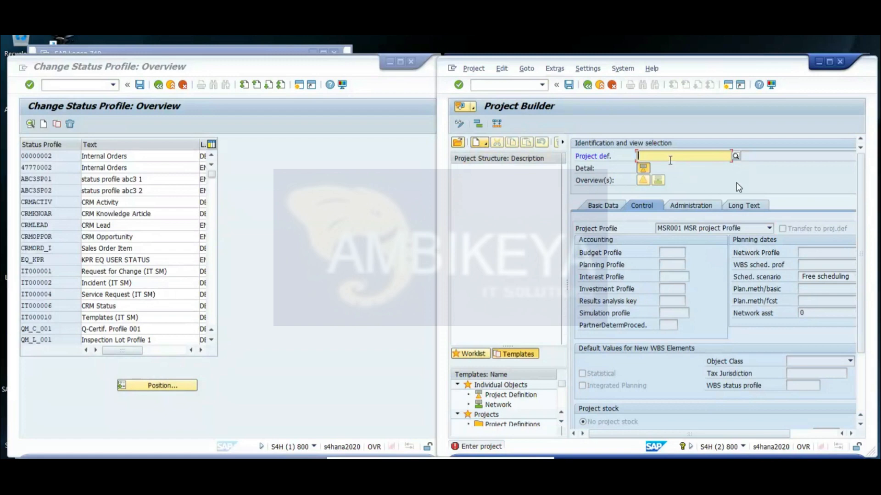
Step: Try to create project definition LS0/SM.100, checking the available WBS scheduling profiles and cancelling the selection
text(LS0)
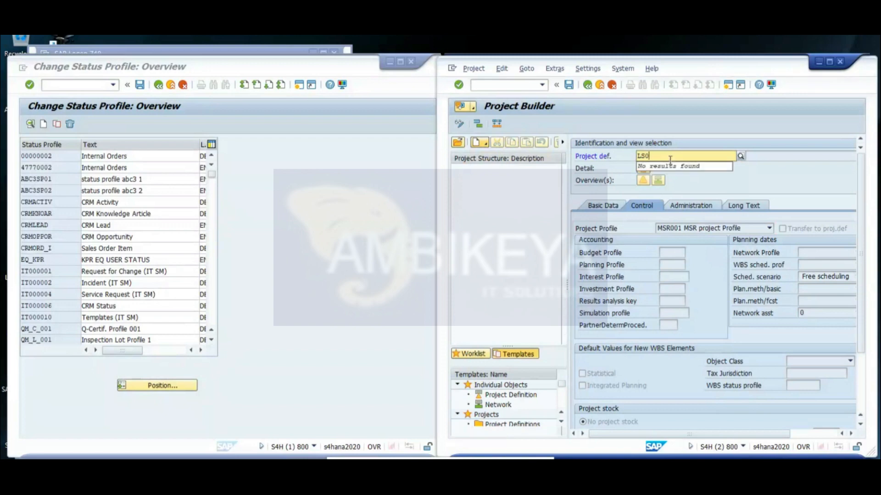
text(/SM)
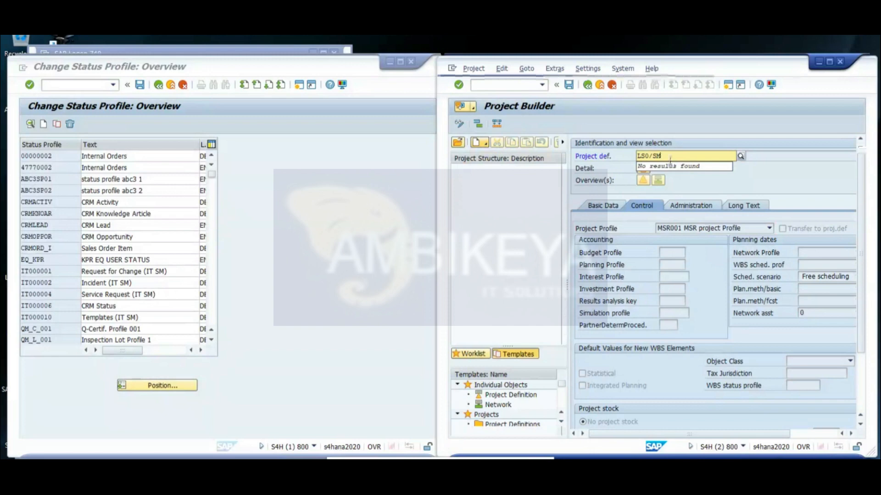
text(.100)
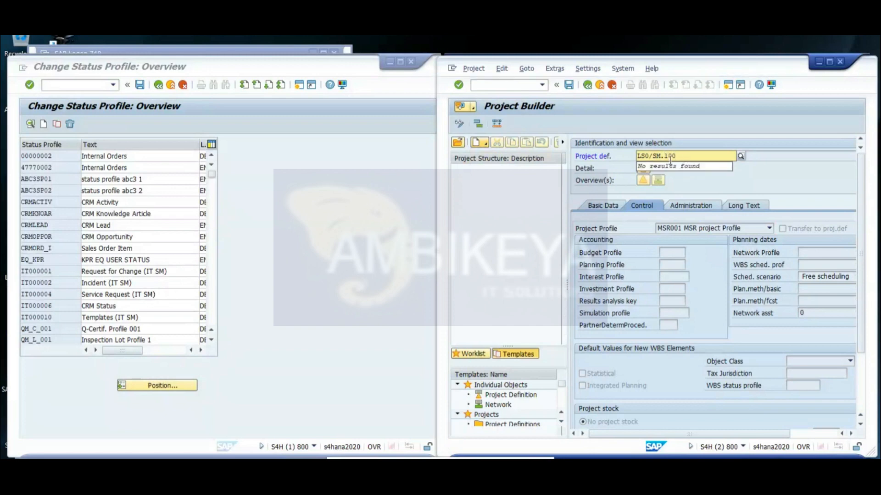
key(Return)
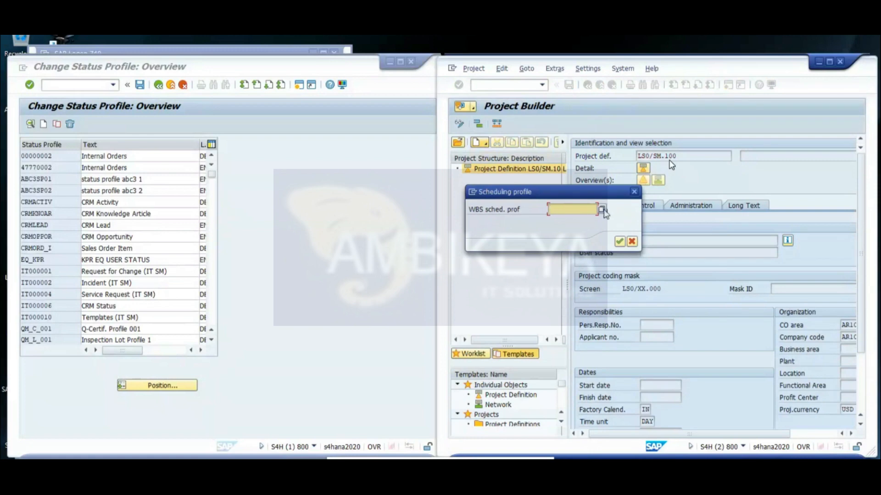
click(601, 209)
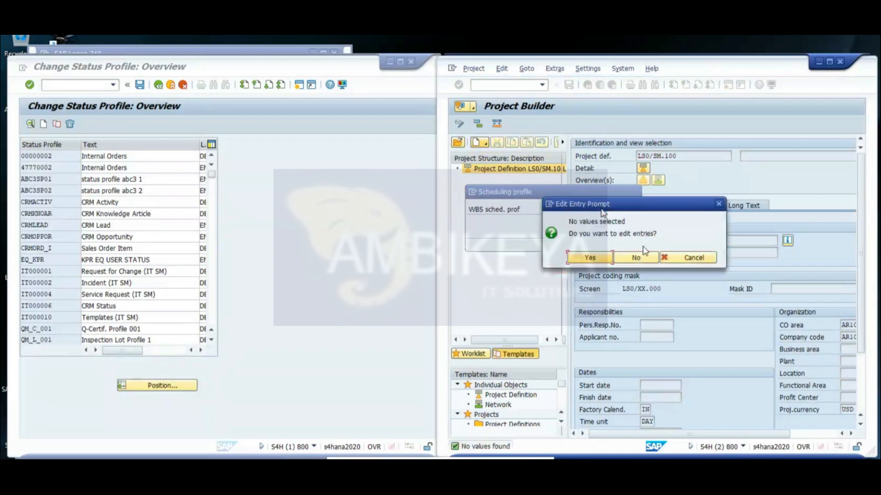
click(666, 260)
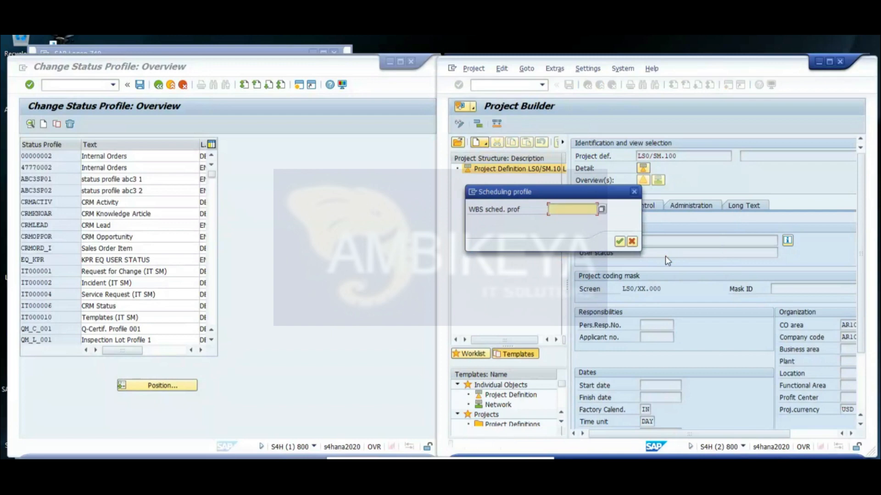
click(633, 242)
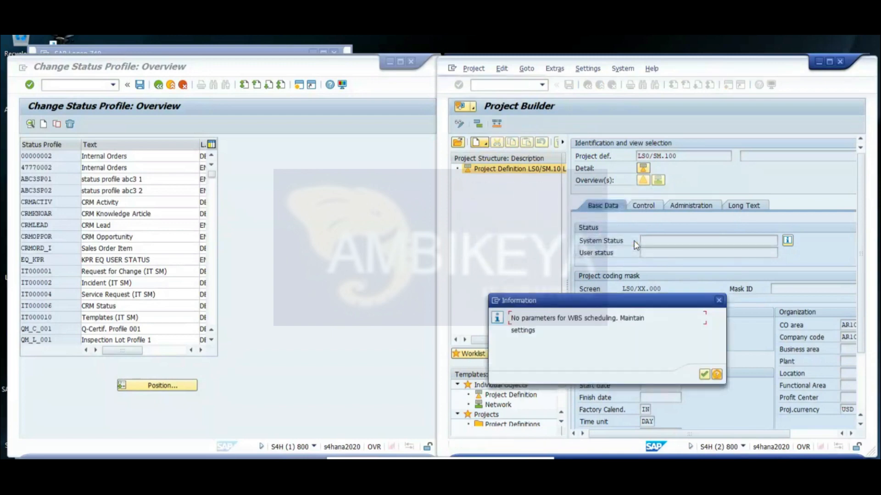
click(720, 304)
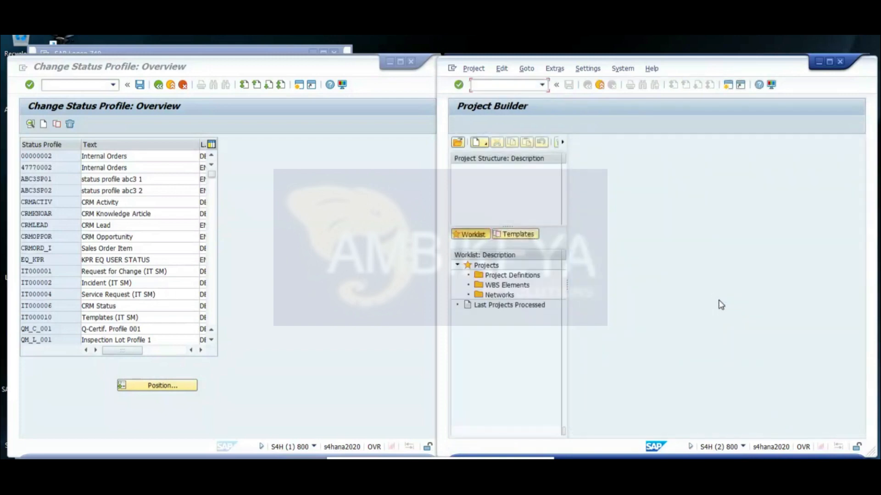
Step: Begin another new project and fill in LS0/SM.100 as its project definition
click(481, 145)
click(492, 157)
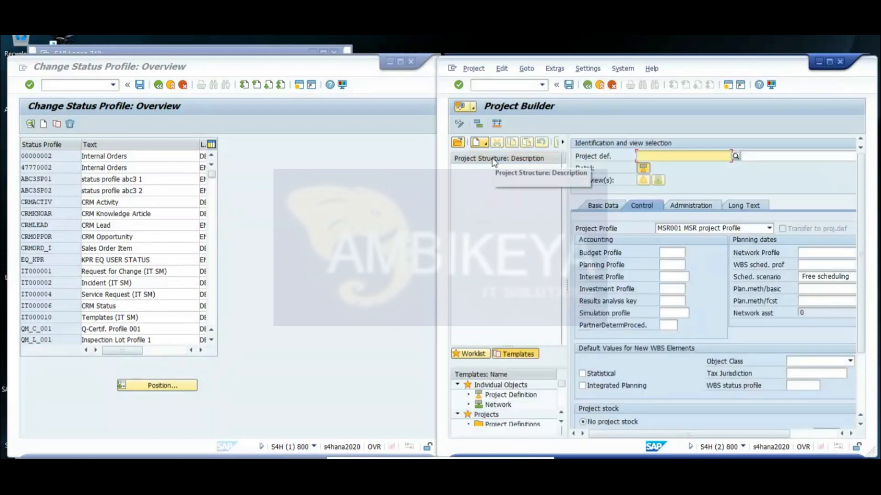
click(661, 154)
text(LS0/)
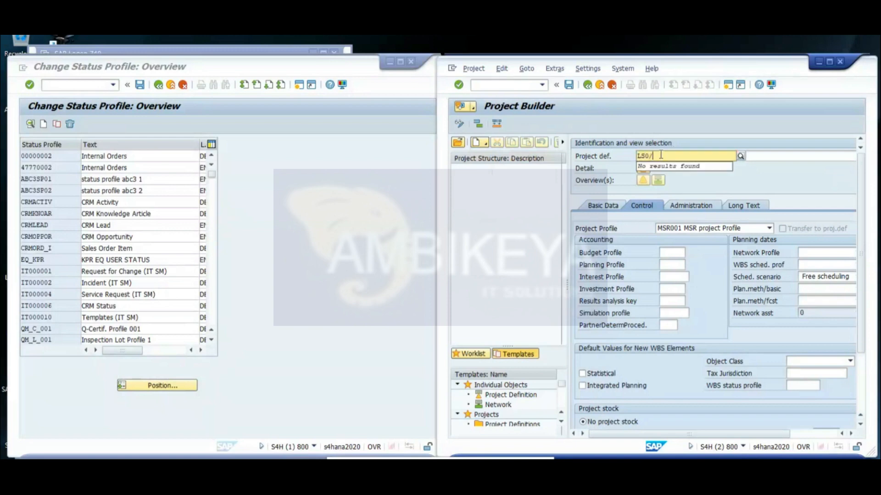
text(sM-00)
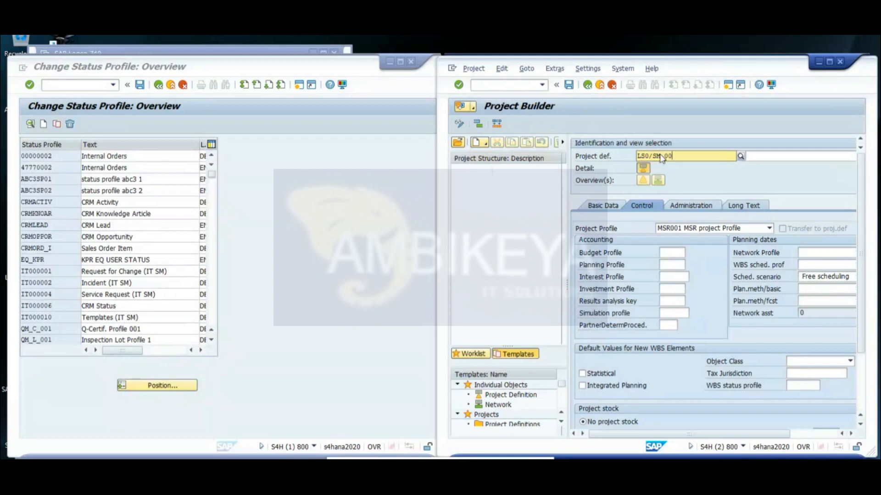
key(BackSpace)
key(BackSpace)
key(BackSpace)
text(.100)
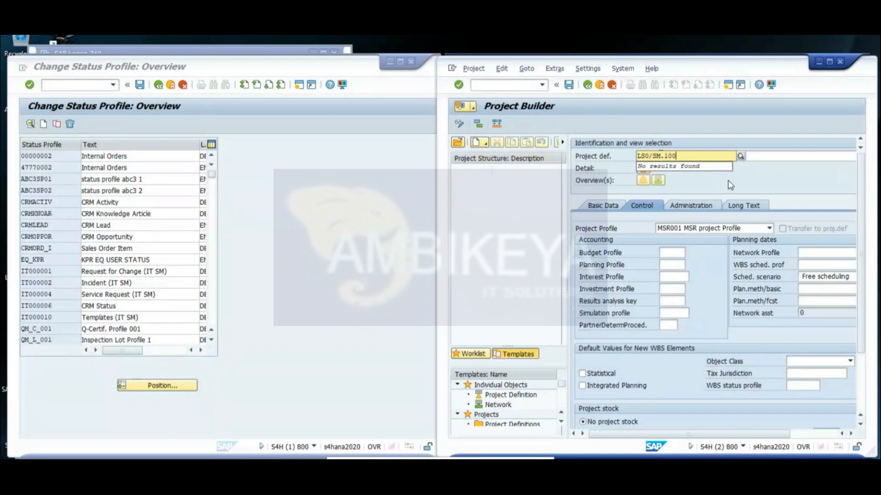
Step: Clear the project definition, re-enter it as LS0/sm.100 and confirm it
key(BackSpace)
key(BackSpace)
key(BackSpace)
key(BackSpace)
key(BackSpace)
key(BackSpace)
key(BackSpace)
key(BackSpace)
key(BackSpace)
key(BackSpace)
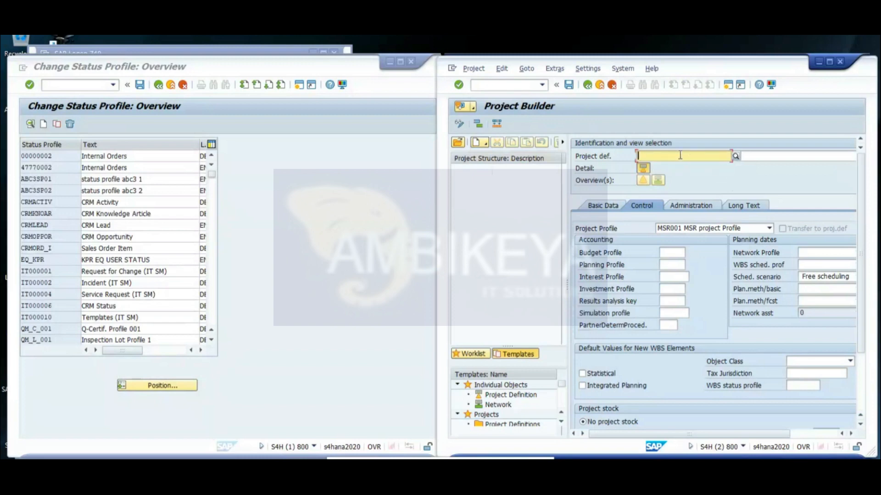
text(LS0)
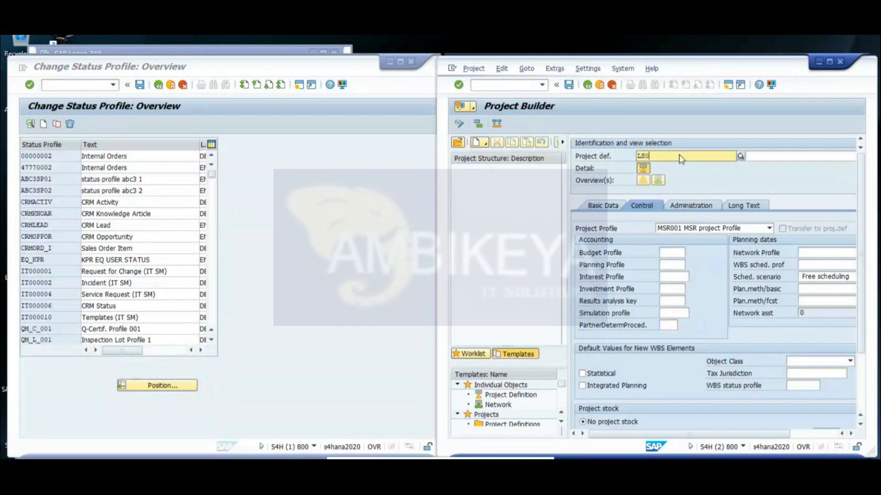
text(/sm)
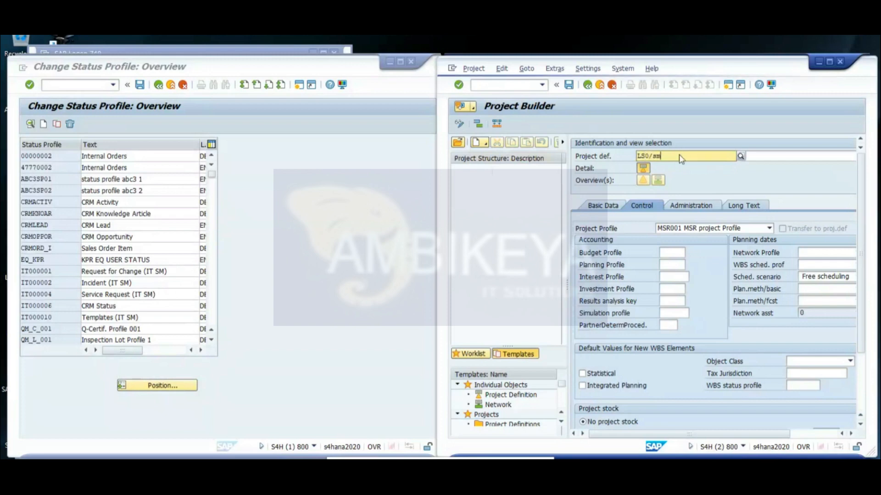
text(.100)
key(Return)
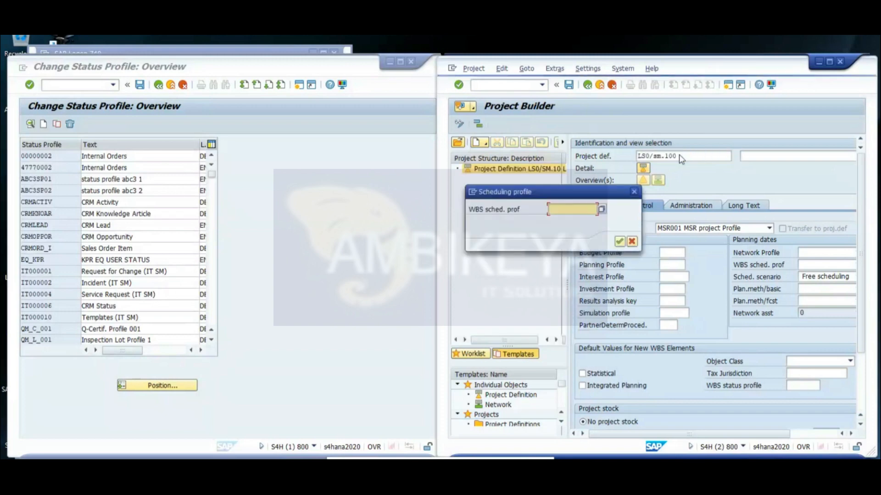
Step: Try * as the WBS scheduling profile for the new project and dismiss the message
text(*)
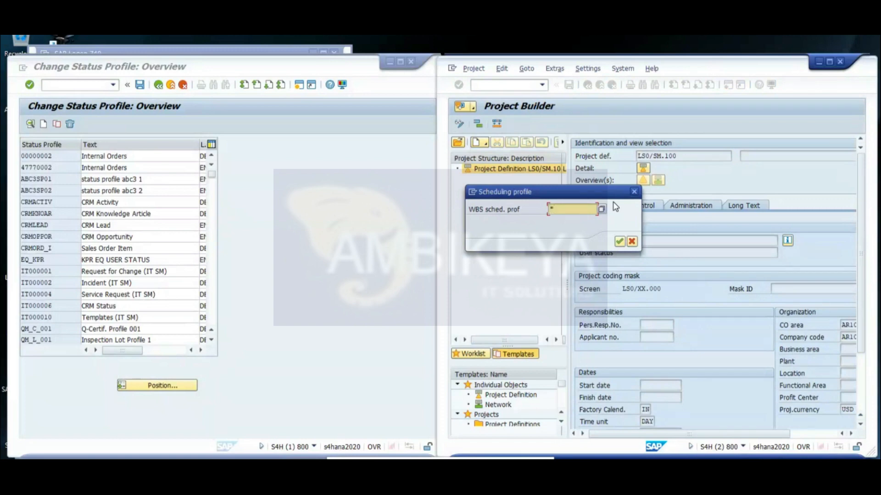
click(620, 241)
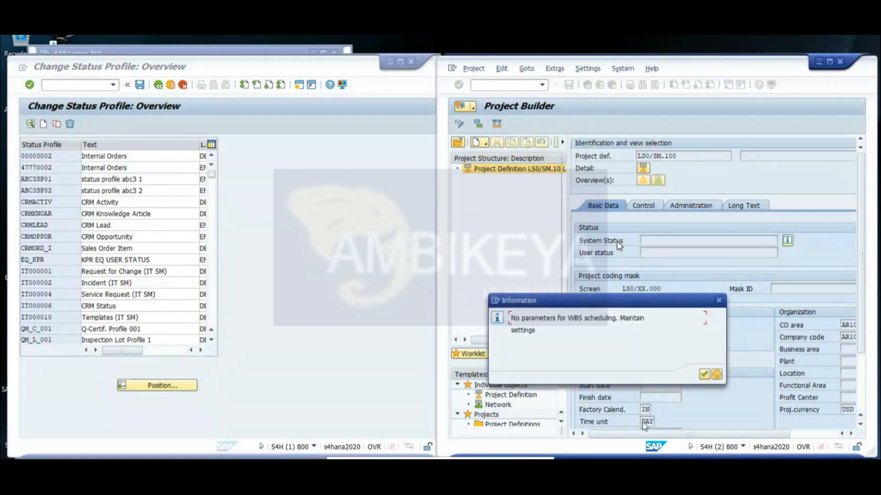
click(704, 375)
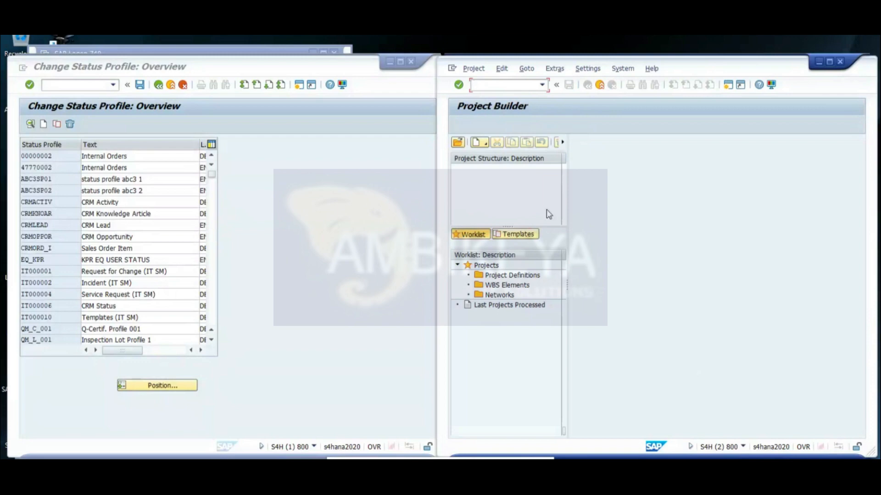
Step: Begin a new project in the Project Builder again and close the extra SAP Easy Access session
click(479, 142)
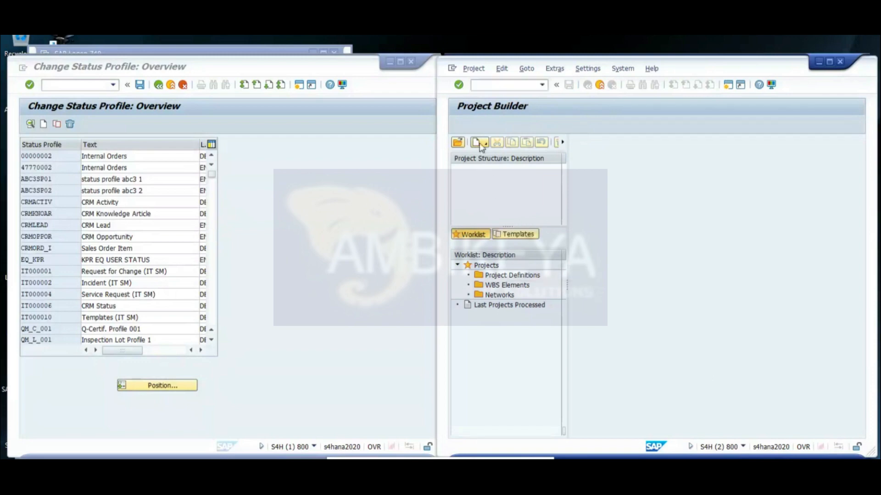
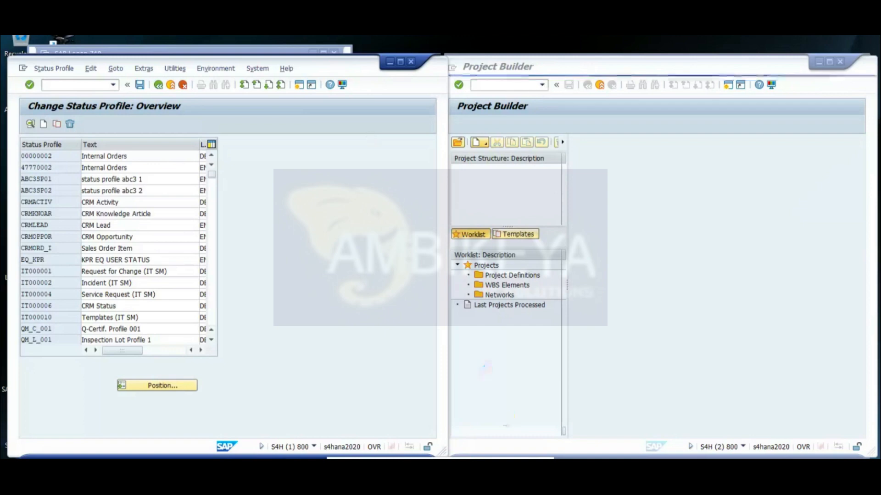
mouse_move(359, 470)
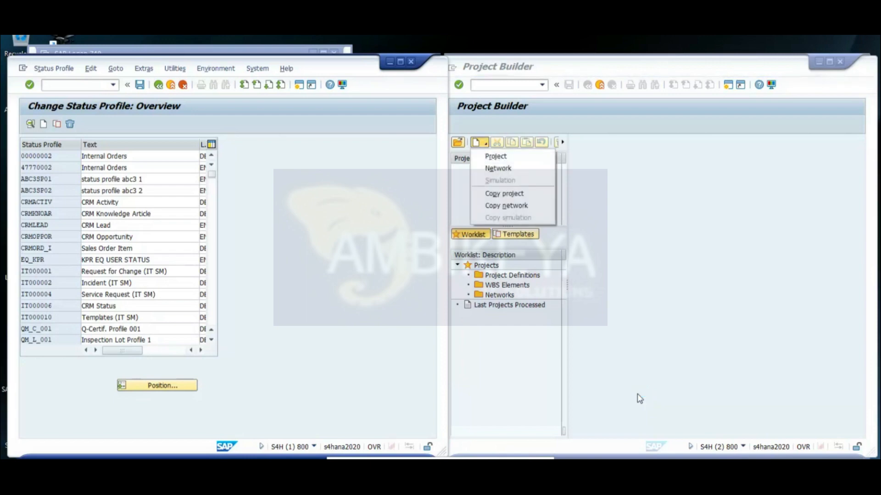
click(515, 157)
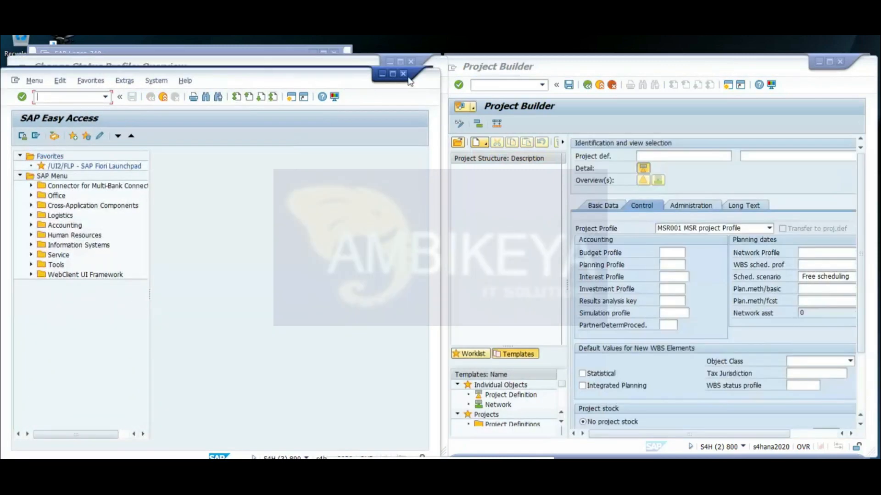
click(404, 74)
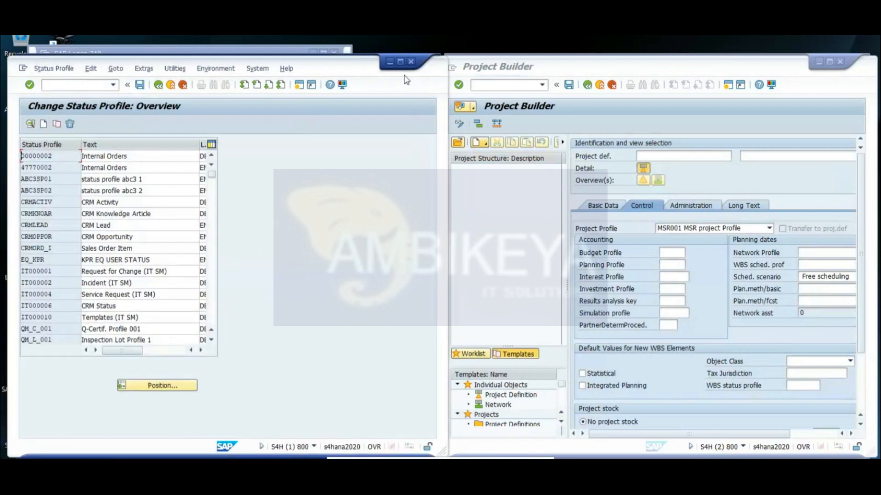
Step: Enter project definition ls0/sm.100 for the new project and try * as its WBS scheduling profile
click(697, 158)
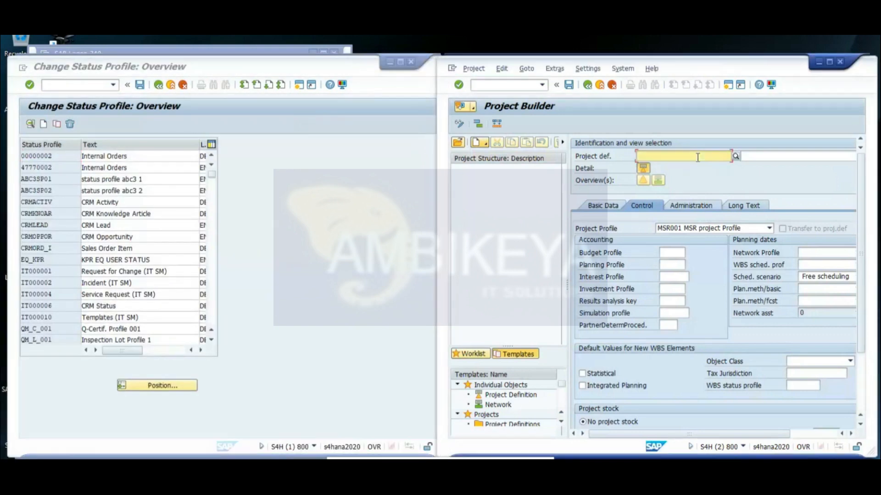
text(1s0)
text(/sp)
text(.1)
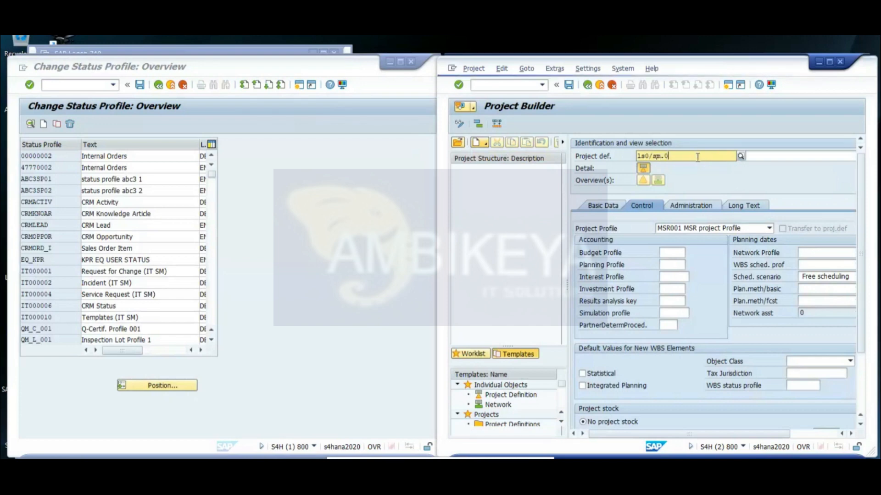
text(00)
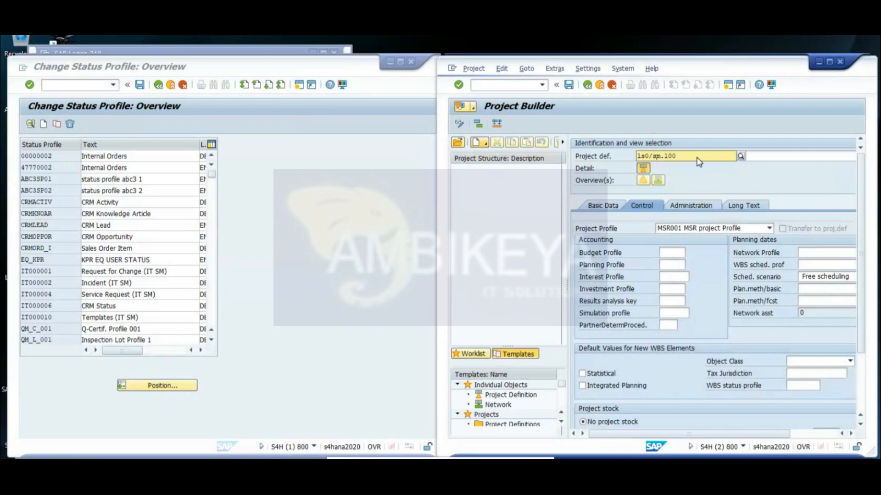
key(Return)
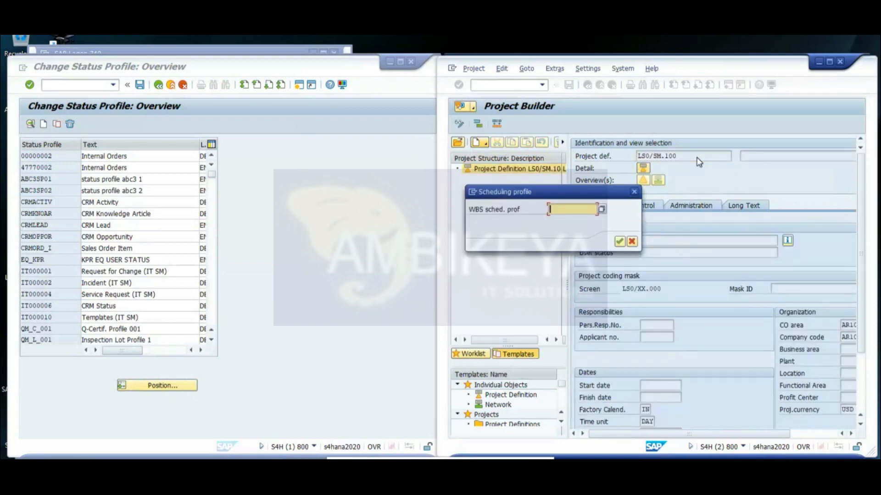
text(*)
click(623, 242)
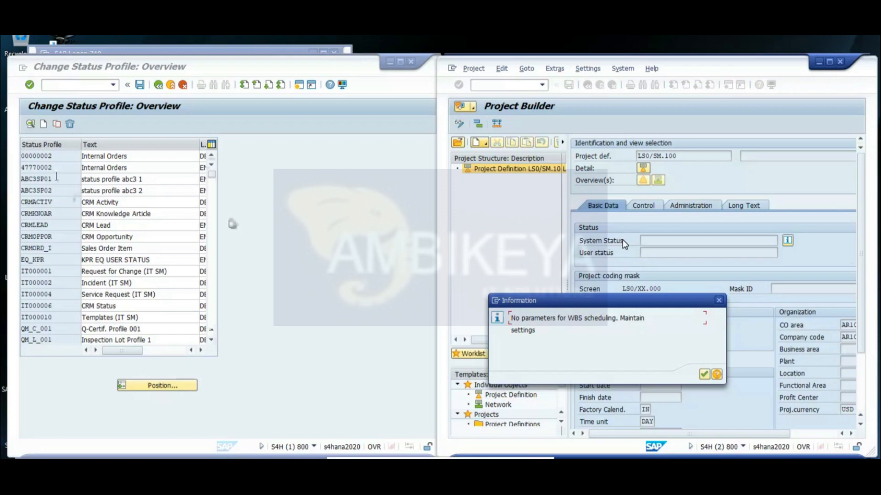
Step: Review the user statuses of the German Internal Orders status profile 00000002 and return to the profile overview
click(100, 160)
double_click(100, 157)
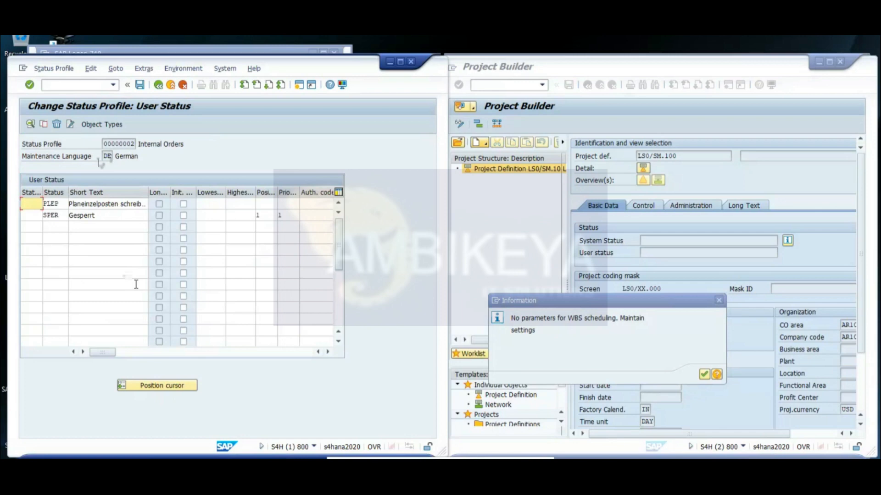
click(158, 85)
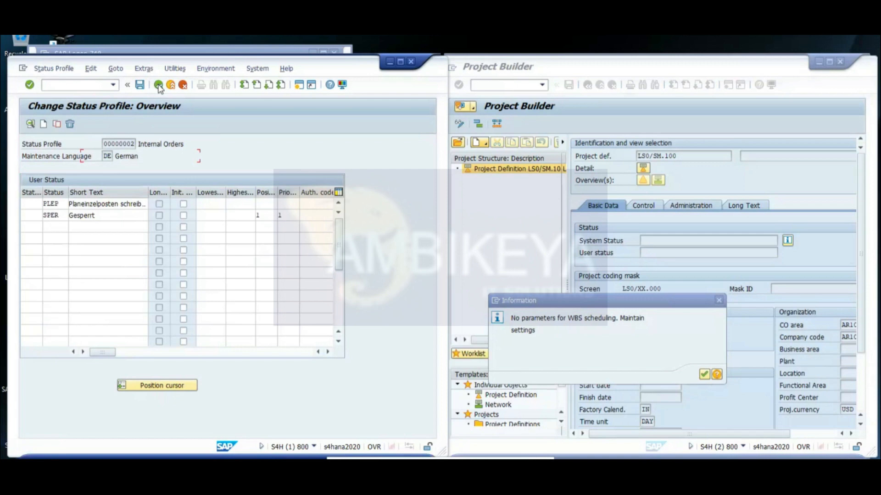
click(159, 85)
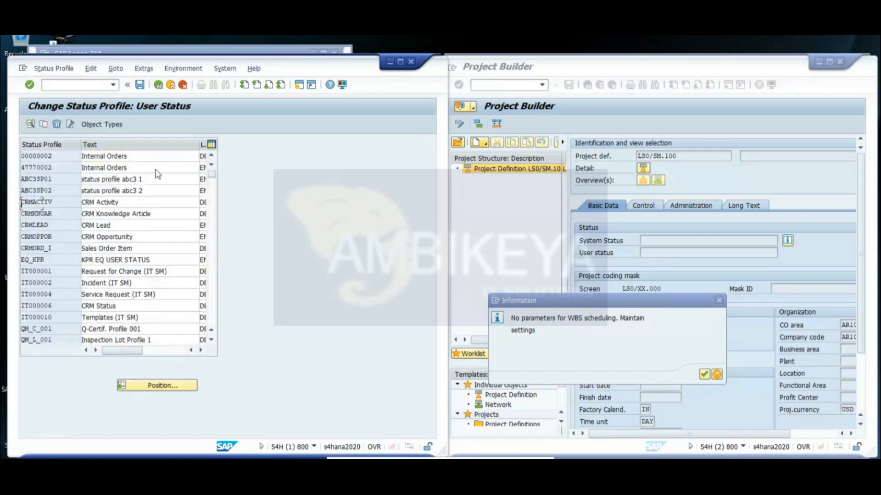
Step: Review the user statuses of the English Internal Orders status profile 47770002 and return to the overview
double_click(155, 169)
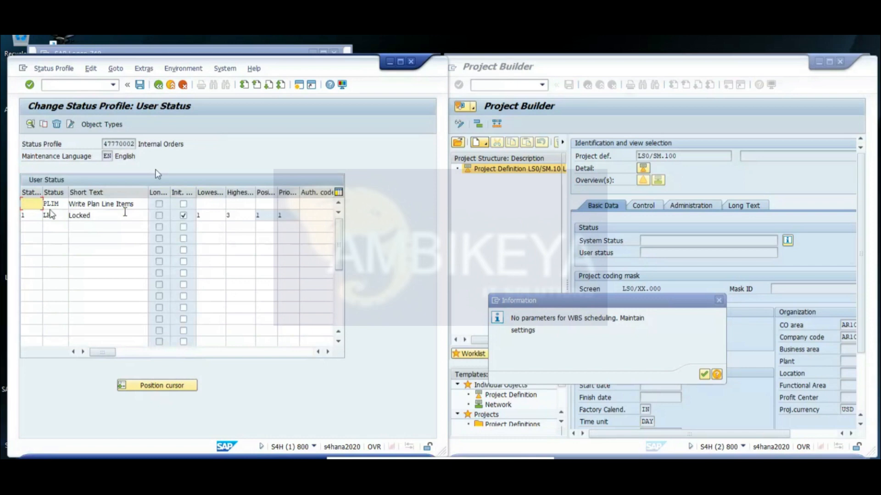
click(106, 215)
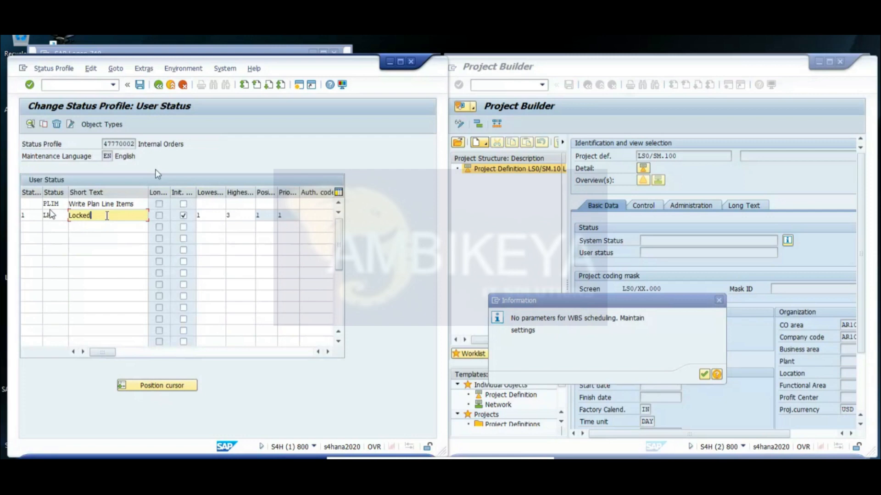
click(161, 85)
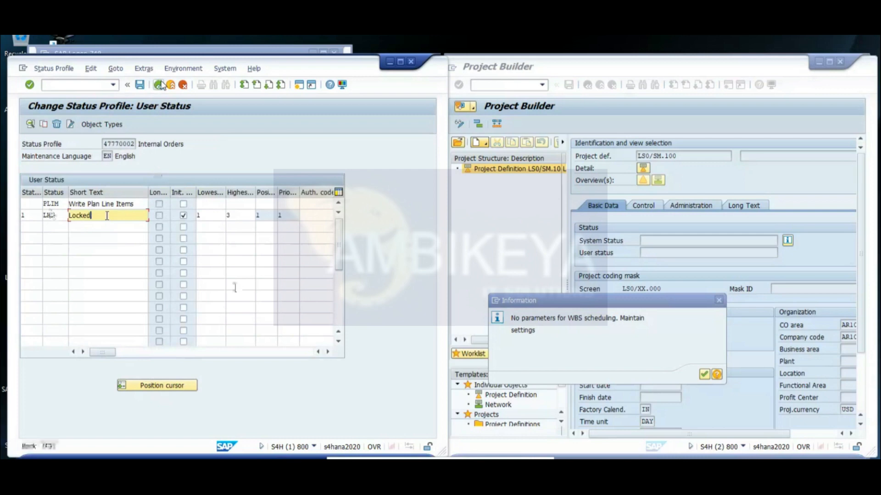
click(161, 85)
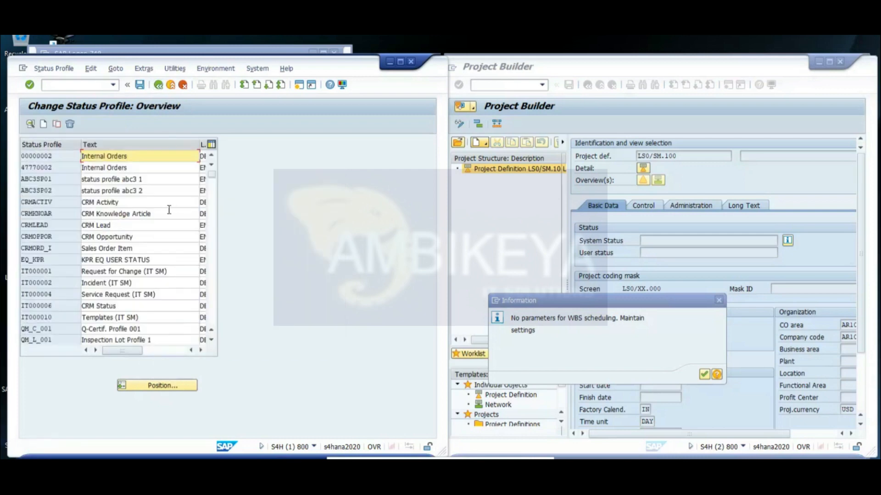
Step: Examine the existing status profiles in the overview list
click(131, 180)
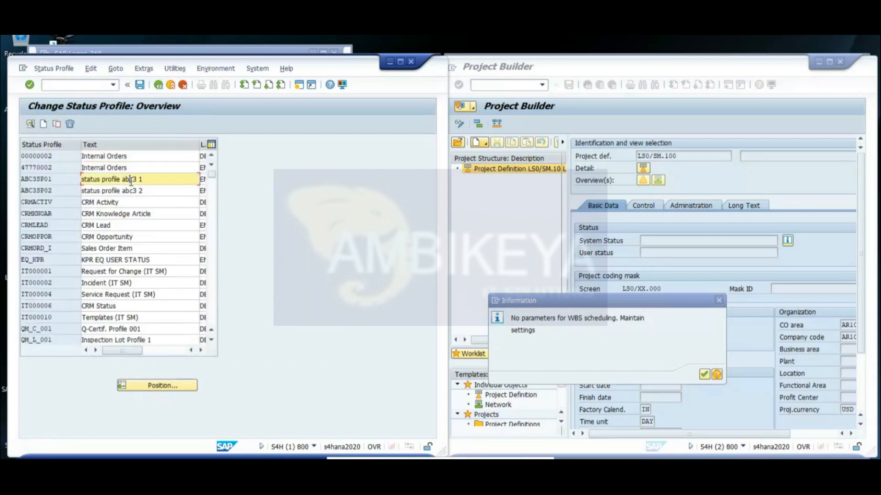
click(212, 340)
click(212, 340)
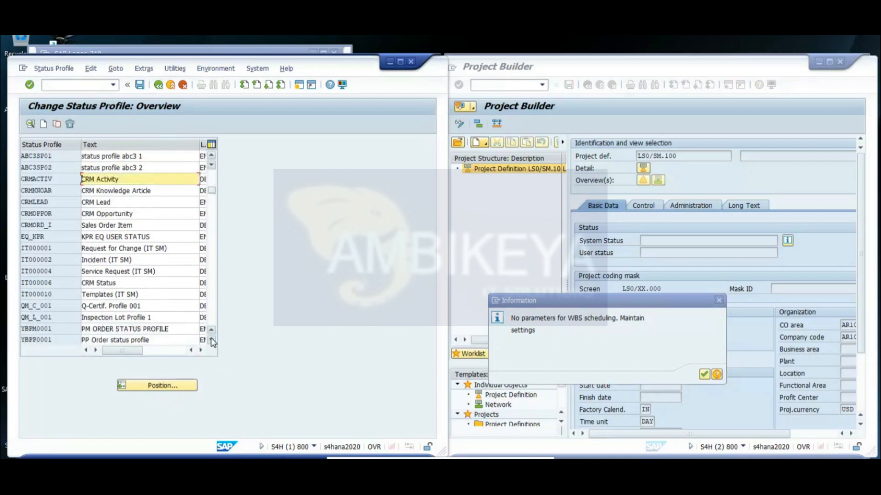
click(212, 340)
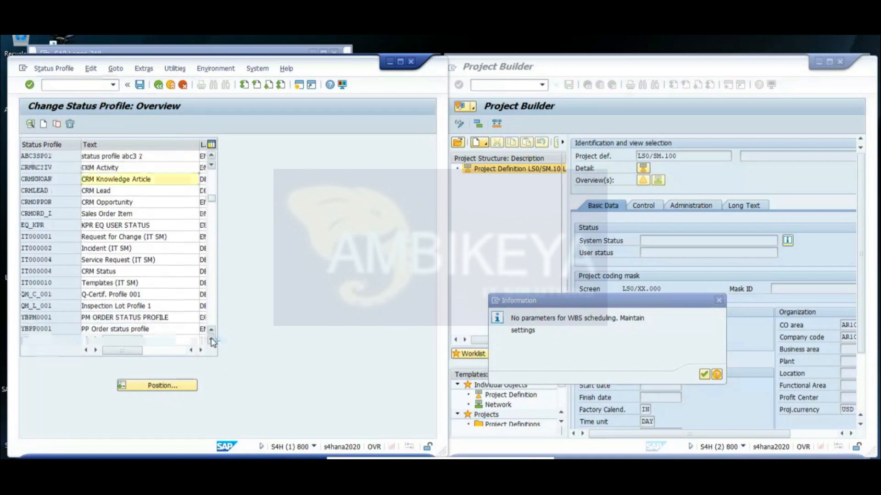
click(212, 340)
click(212, 340)
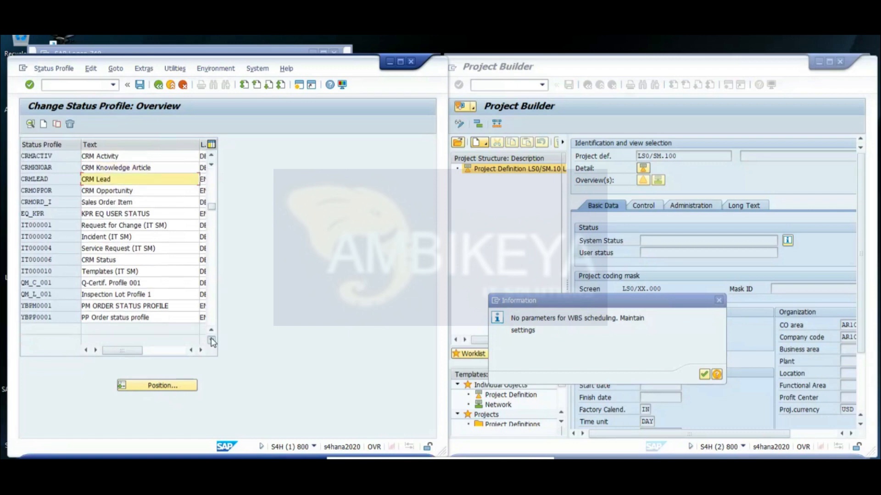
click(212, 340)
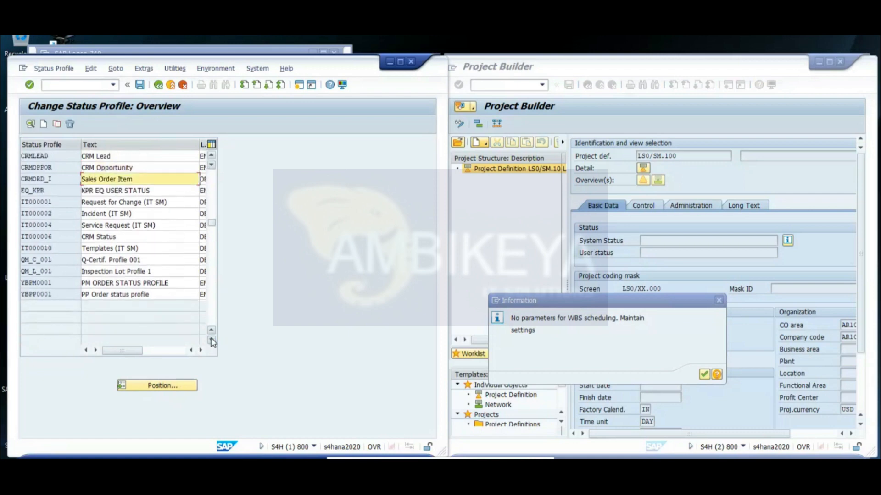
click(212, 340)
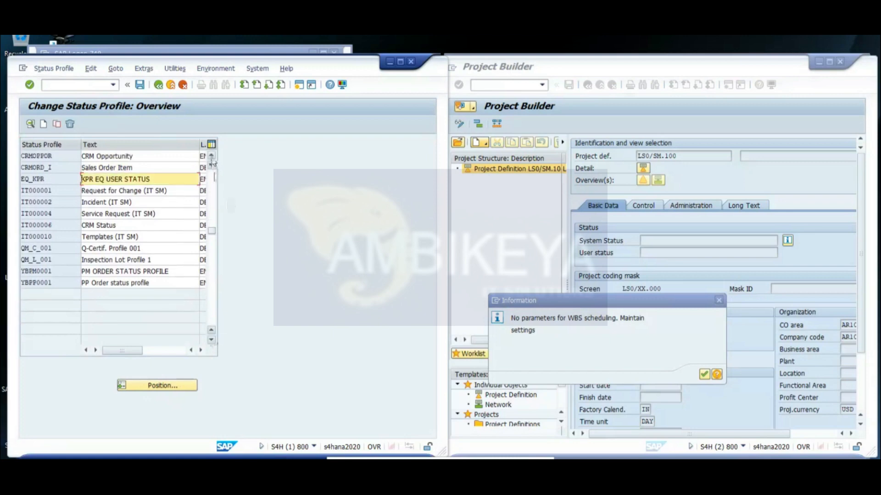
click(211, 156)
click(211, 156)
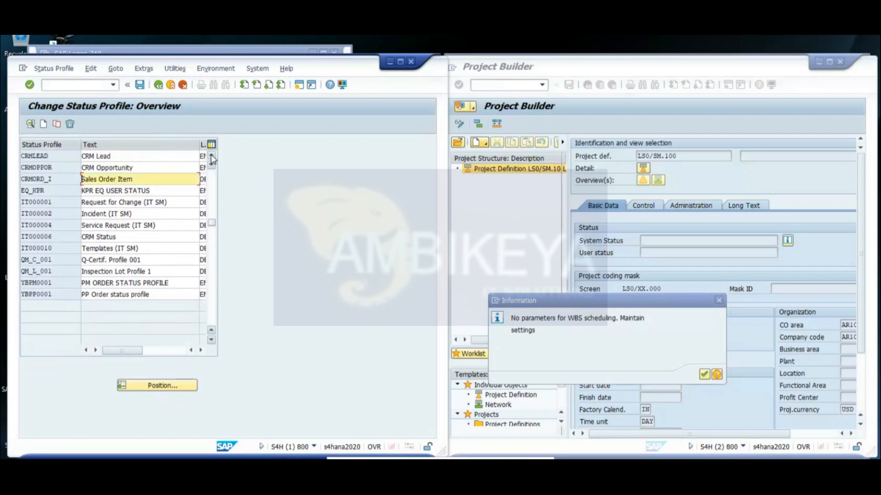
Step: View the user statuses of the PM order status profile YBPM0001 and return to the profile overview
click(159, 284)
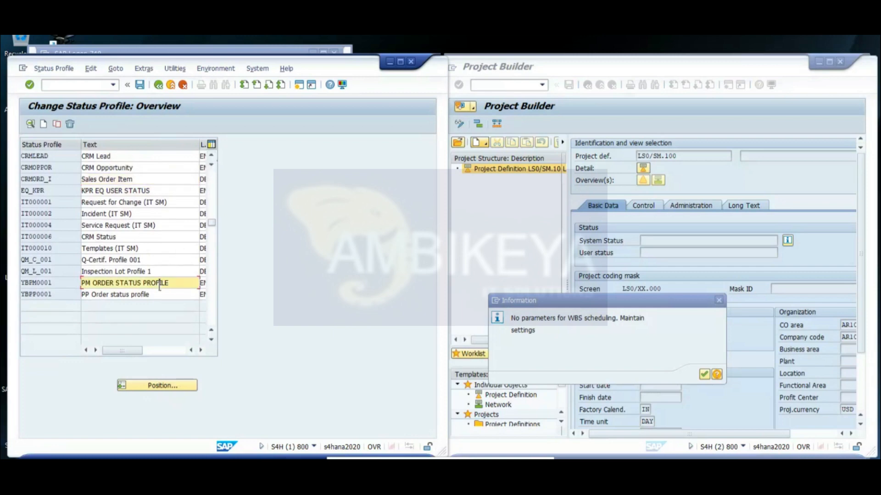
double_click(107, 283)
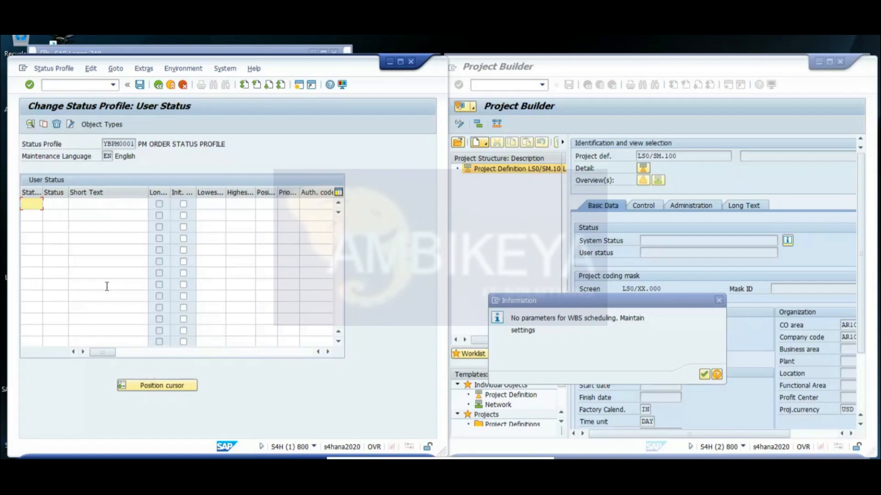
click(160, 87)
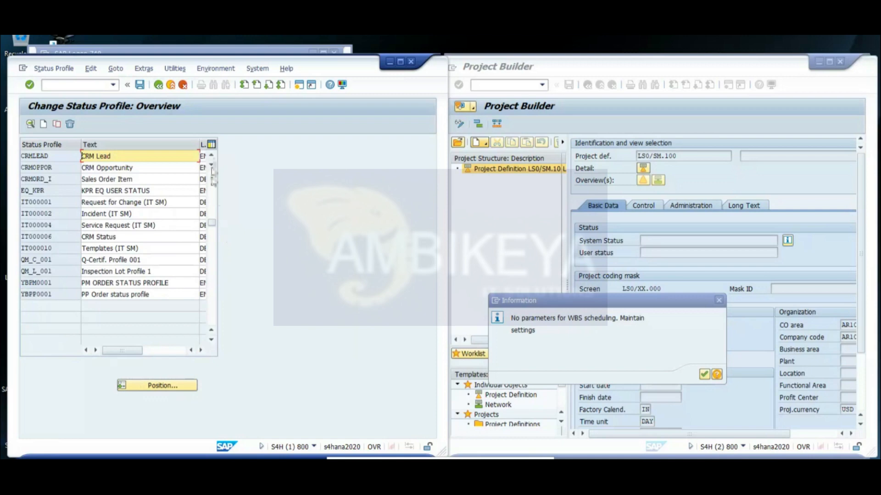
click(211, 156)
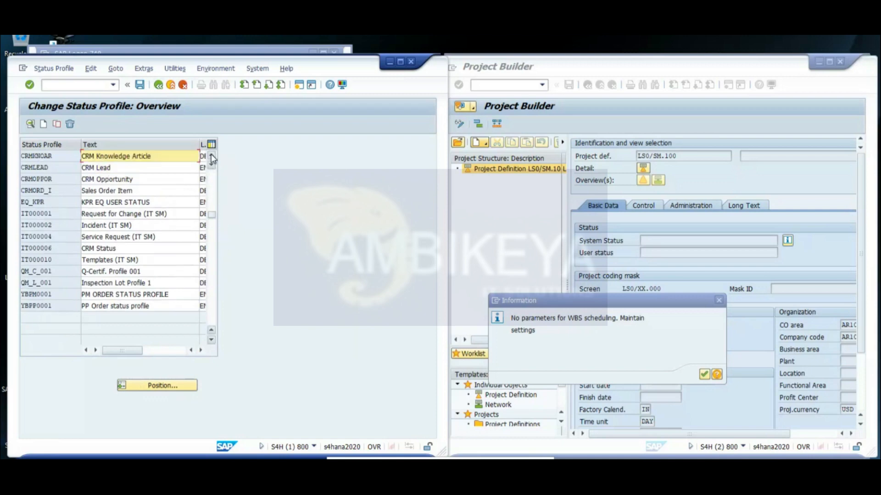
click(211, 156)
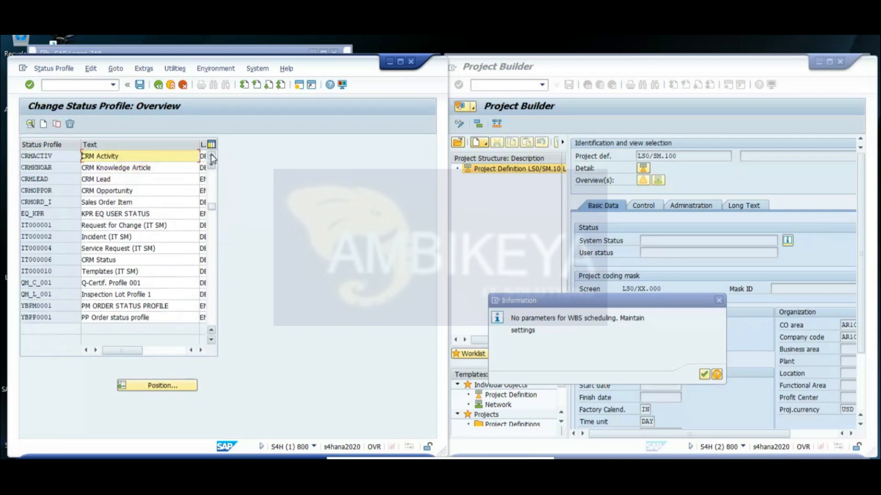
click(211, 156)
click(211, 156)
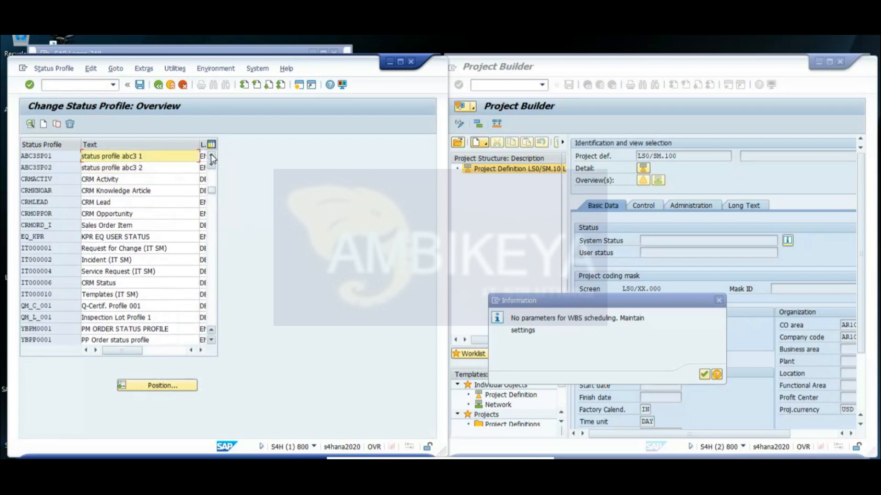
click(211, 155)
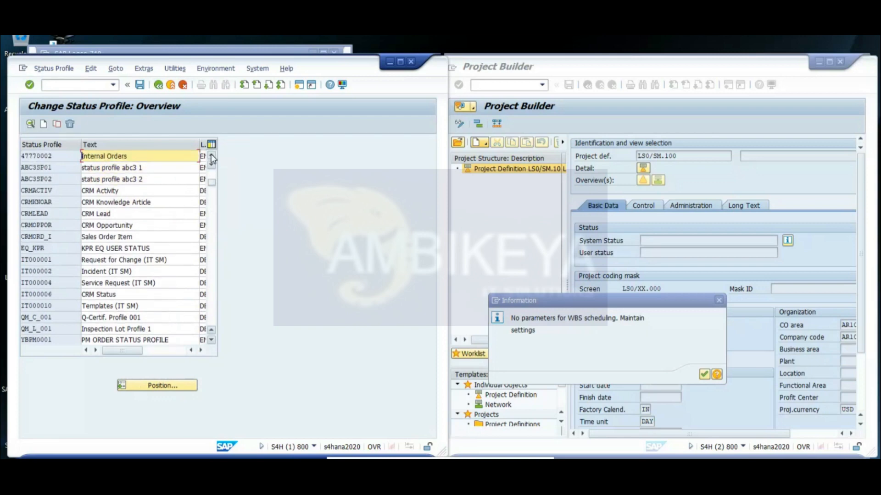
Step: Create status profile LS100 with the text SMOG Status Profile and maintenance language EN
click(45, 124)
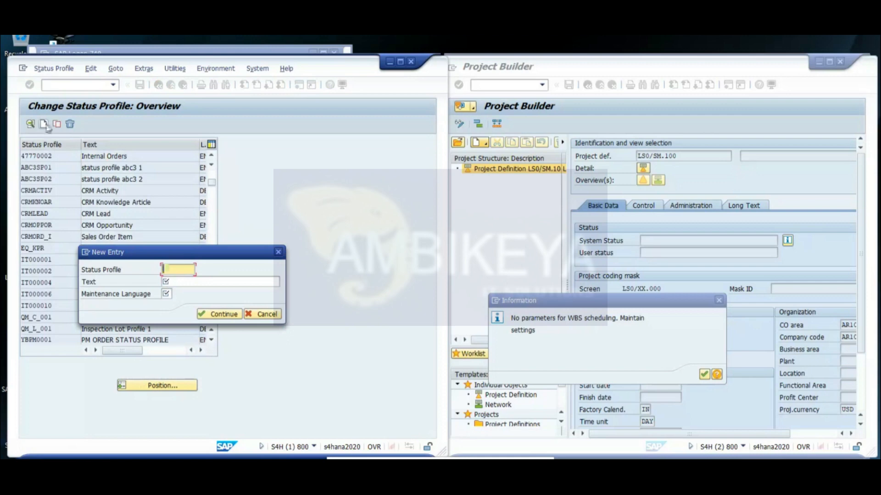
text(LS100)
click(175, 282)
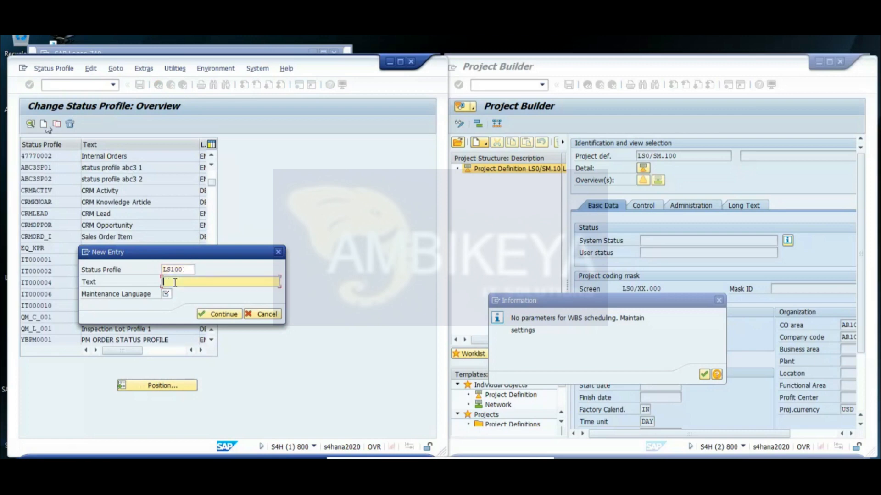
text(LSM)
text(CG Stat)
text(us Pro)
text(file)
click(166, 294)
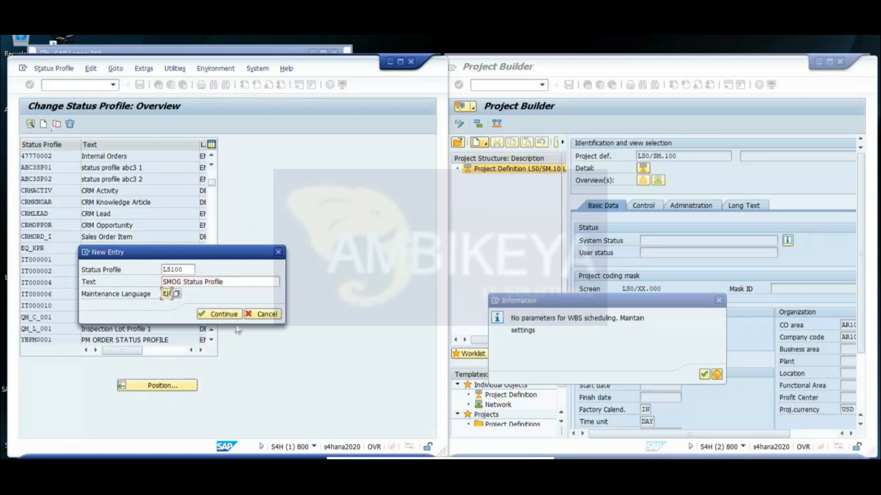
click(221, 314)
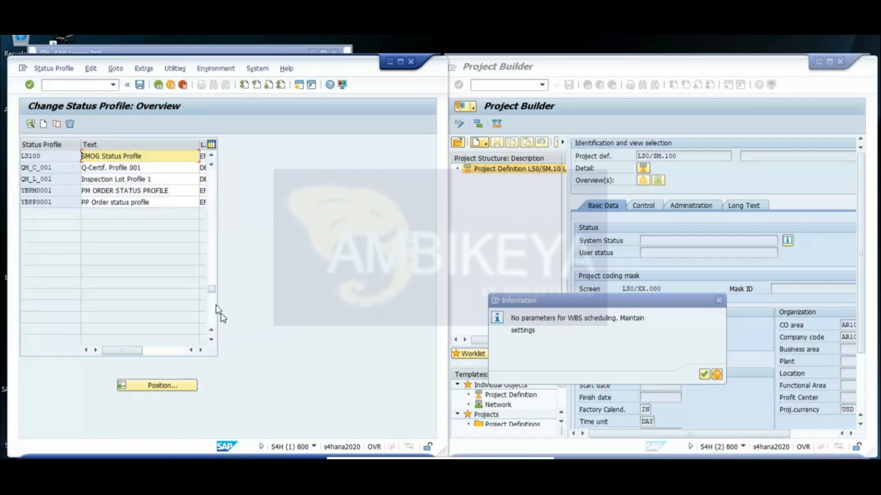
Step: Open status profile LS100 and enter the user status CRTD in the first row
double_click(109, 156)
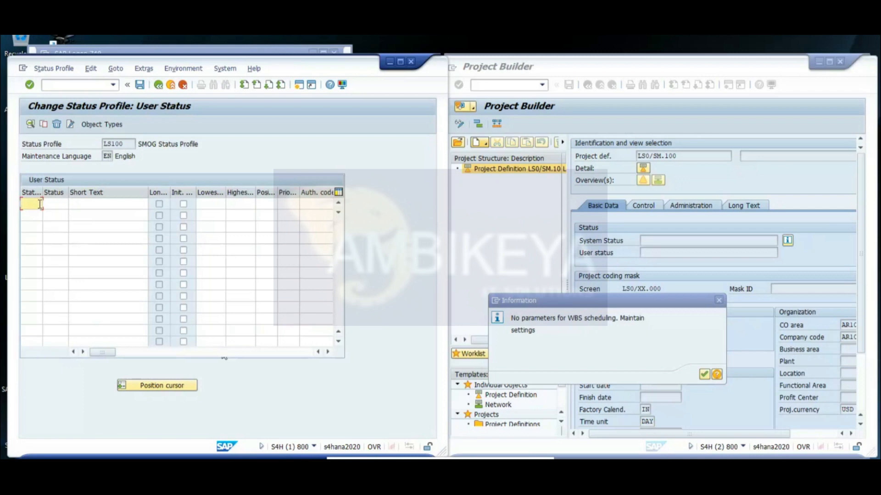
click(58, 205)
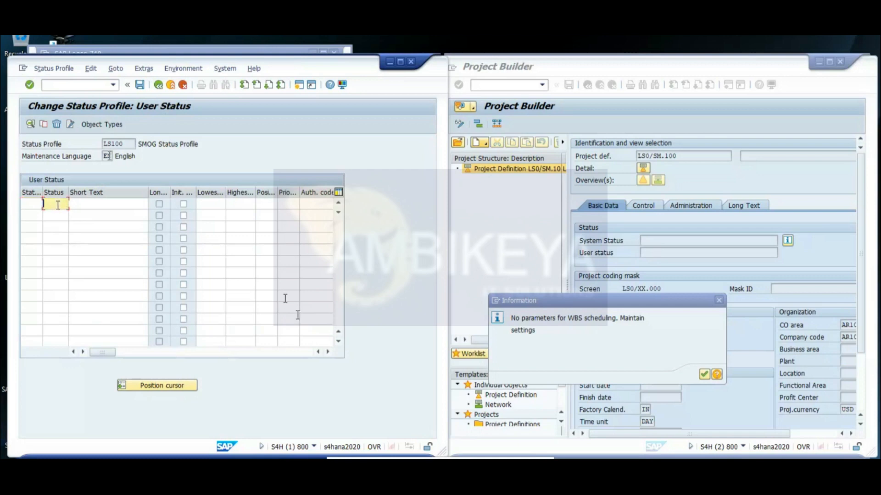
click(33, 205)
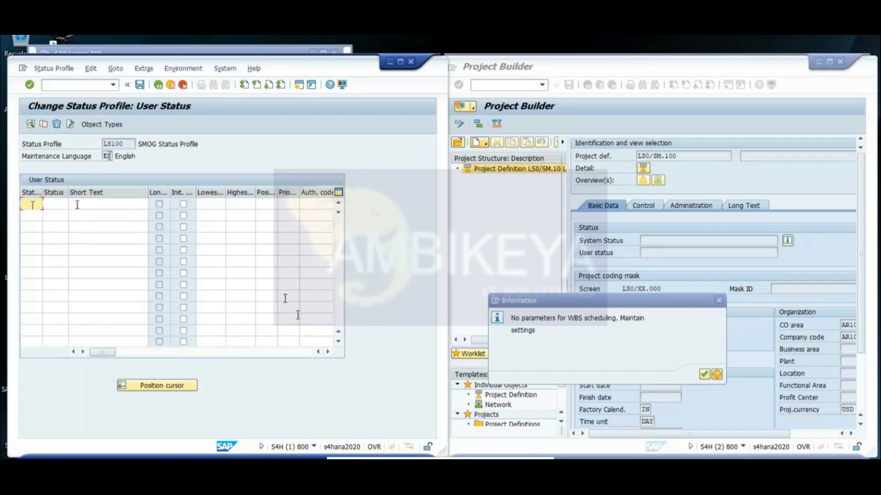
click(59, 205)
click(32, 205)
click(63, 205)
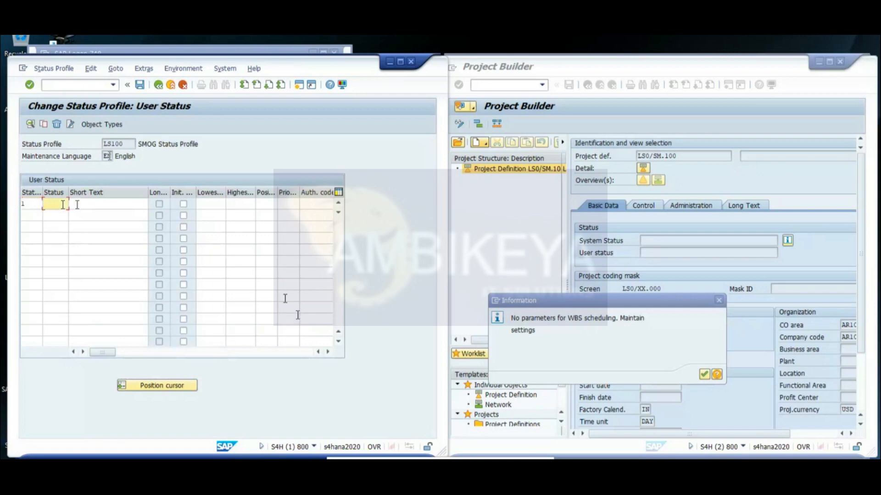
text(CRTD)
Step: Set the status number of user status CRTD to 1
click(33, 205)
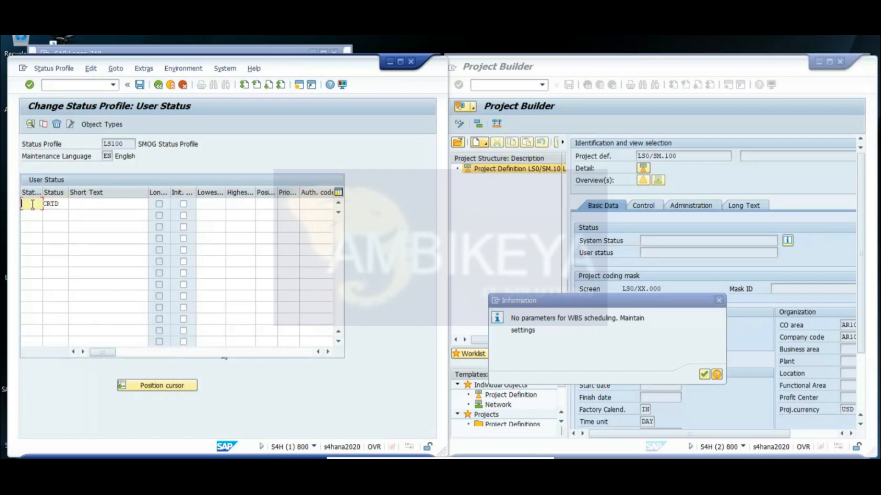
text(01)
key(BackSpace)
key(BackSpace)
key(BackSpace)
key(BackSpace)
text(0)
key(BackSpace)
text(1)
click(66, 205)
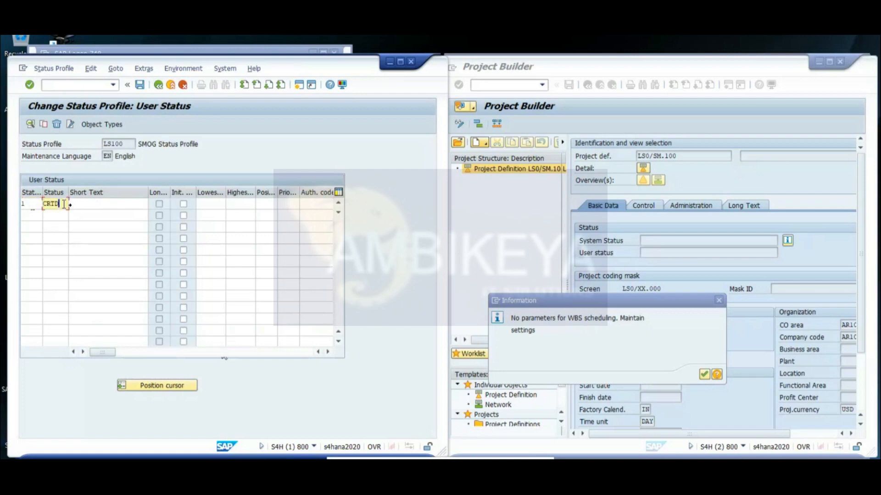
Step: Give user status CRTD the short text Created and set its status number to 10
click(94, 205)
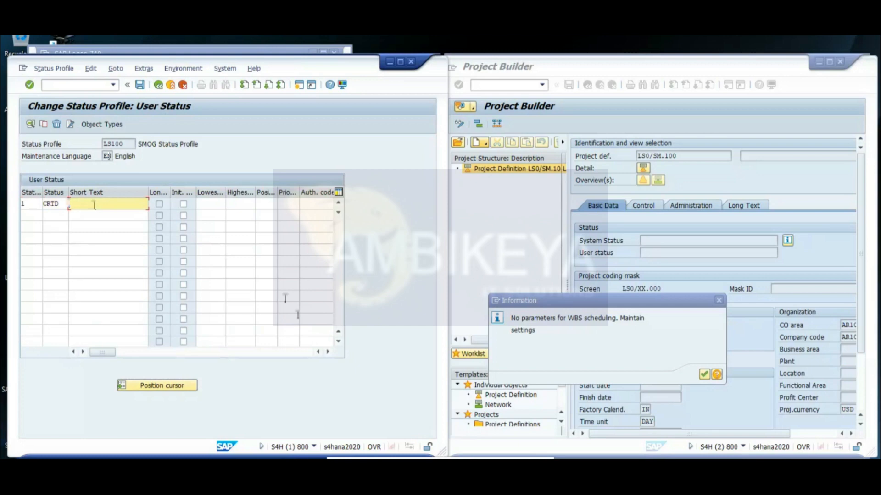
text(Created)
key(Return)
text(10)
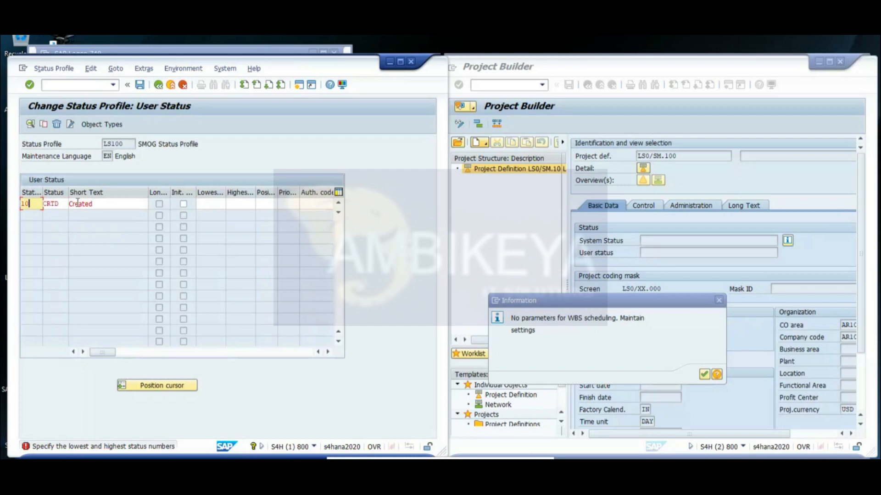
key(Return)
Step: Set the lowest status number of user status CRTD to 10 and its highest status number to 50
click(210, 204)
text(10)
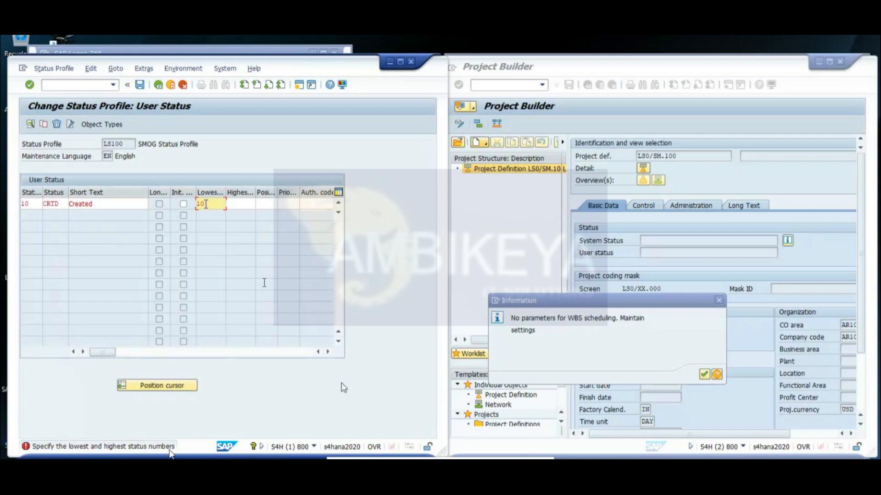
click(244, 205)
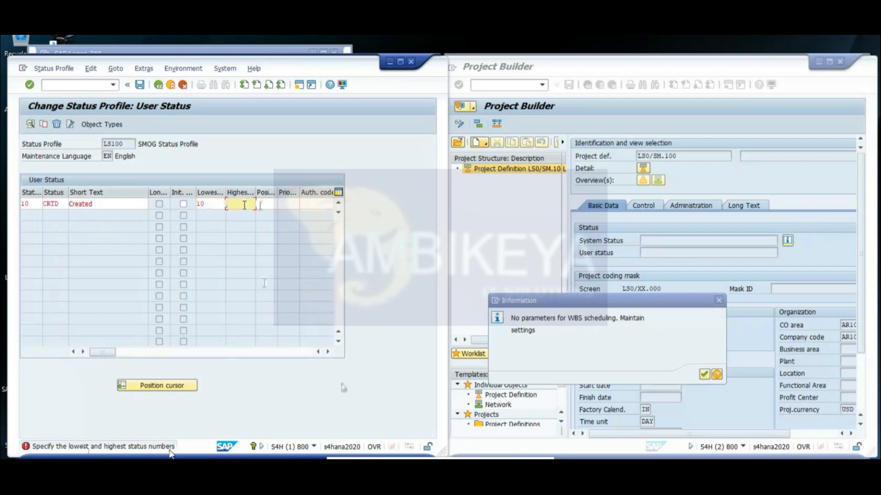
text(50)
key(BackSpace)
key(BackSpace)
text(20)
key(BackSpace)
key(BackSpace)
text(50)
double_click(245, 205)
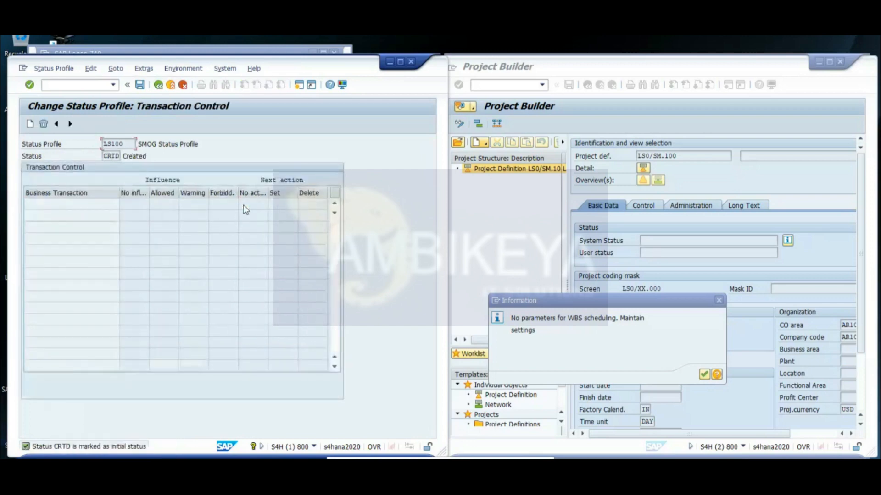
Step: Return to the user status list and set the highest status number of CRTD to 20
click(158, 86)
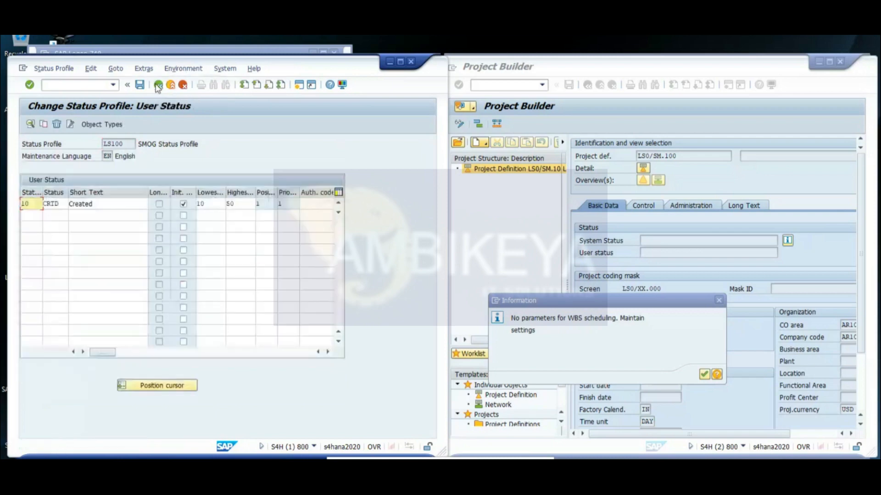
click(238, 203)
text(20)
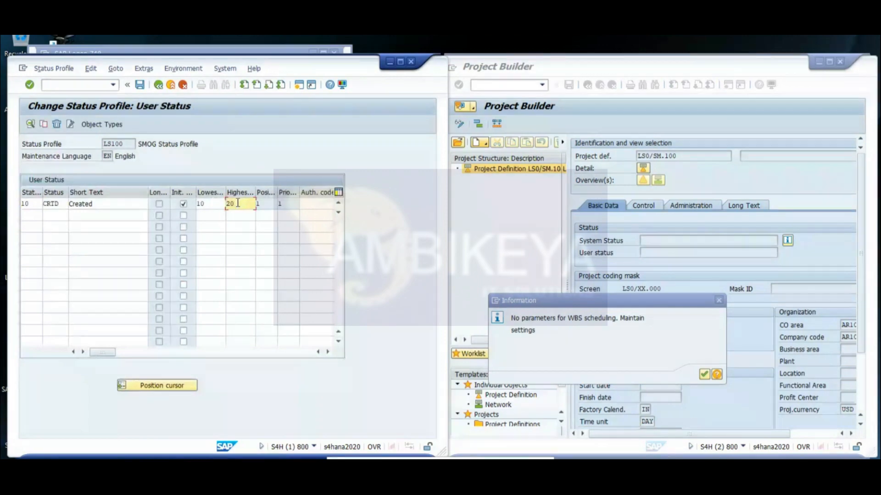
Step: Add a second user status Exec with status number 20 and the short text Execution
click(23, 214)
text(2)
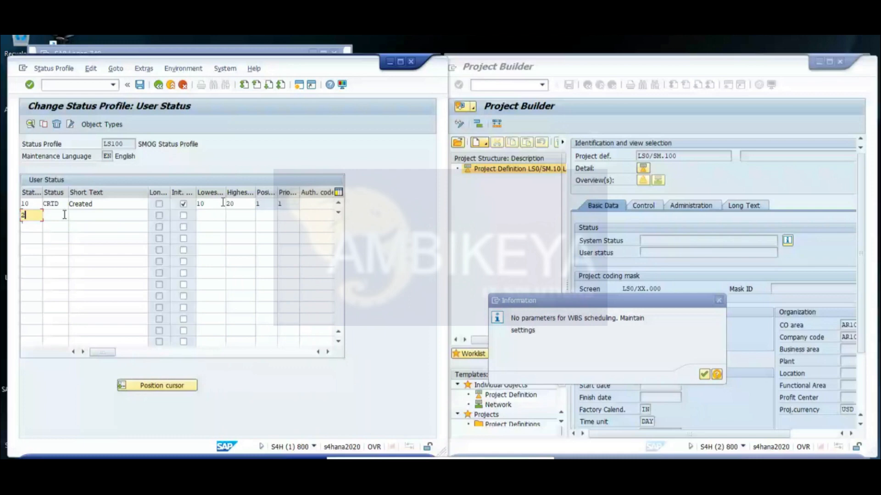
text(0)
key(Tab)
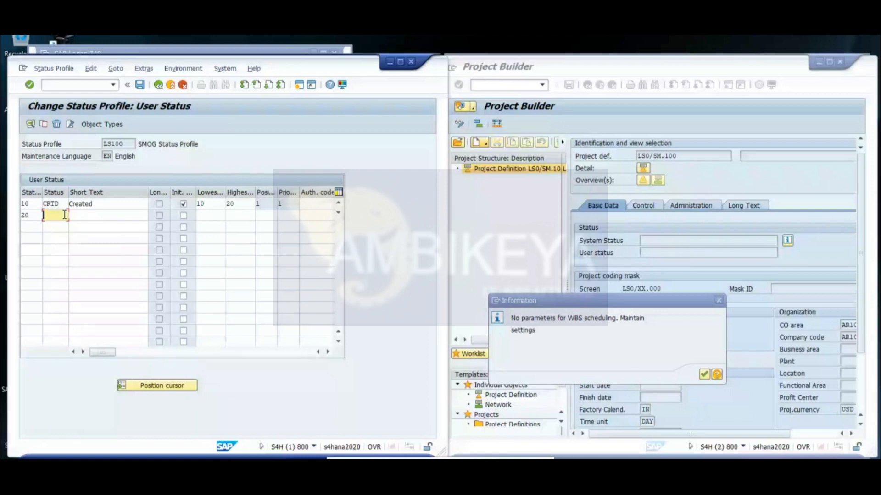
text(Exec)
click(87, 214)
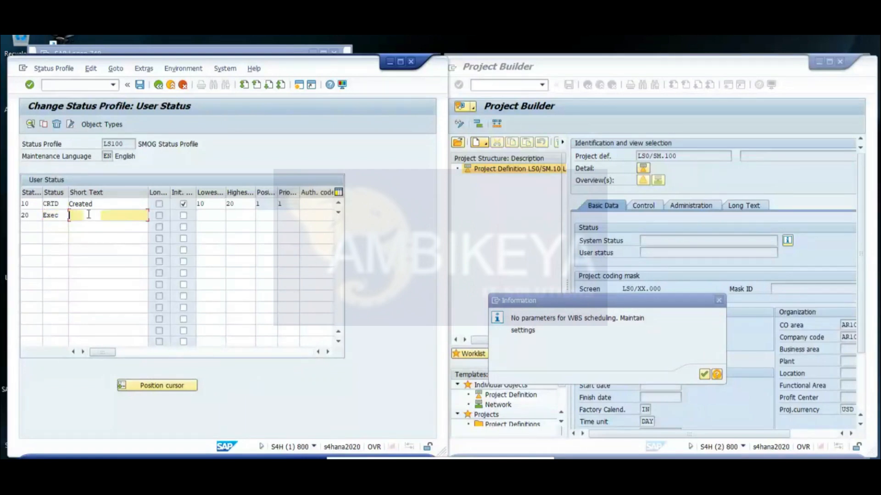
text(Execution)
Step: Set the lowest status number of user status Exec to 10 and its highest status number to 20
click(206, 218)
text(10)
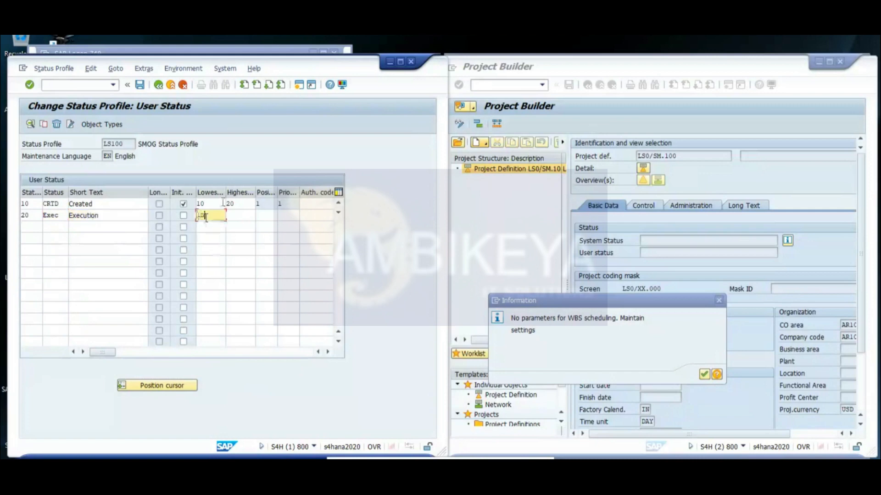
click(249, 214)
text(20)
key(Return)
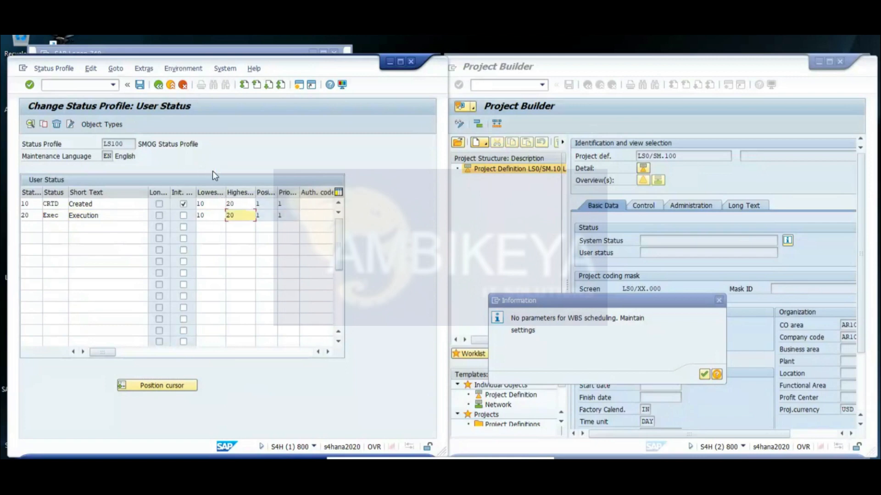
Step: Save the user statuses, agree to assign object types, and allow Project definition and Projects for status profile LS100
click(140, 85)
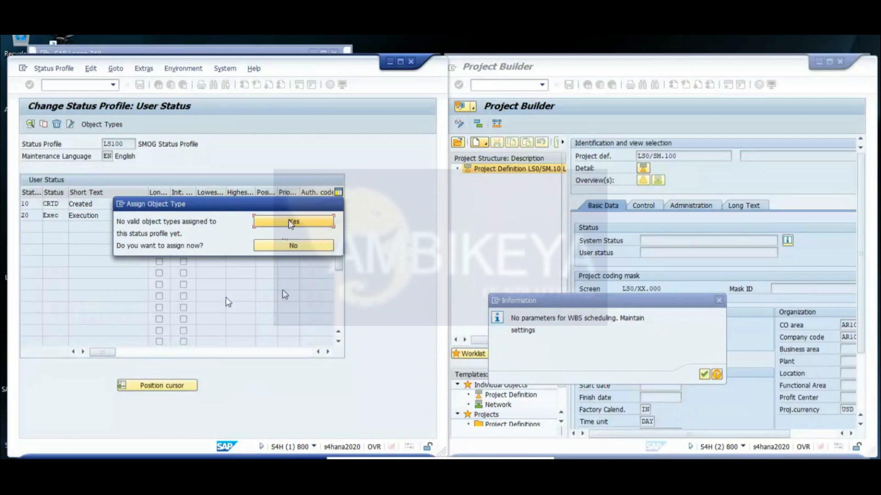
click(291, 222)
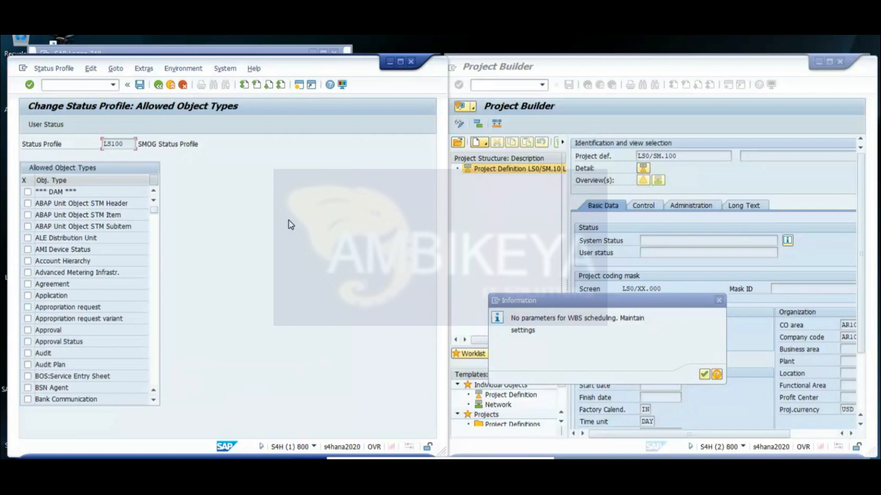
click(153, 377)
click(154, 377)
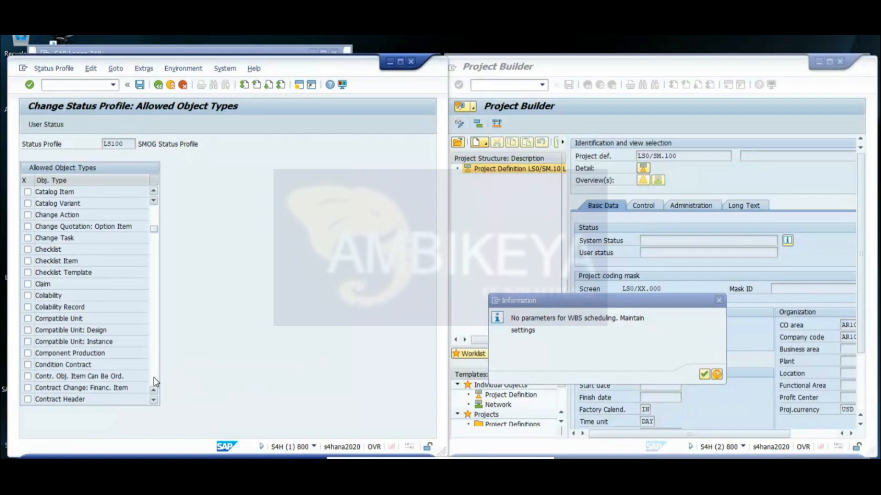
click(153, 377)
drag(154, 237, 154, 270)
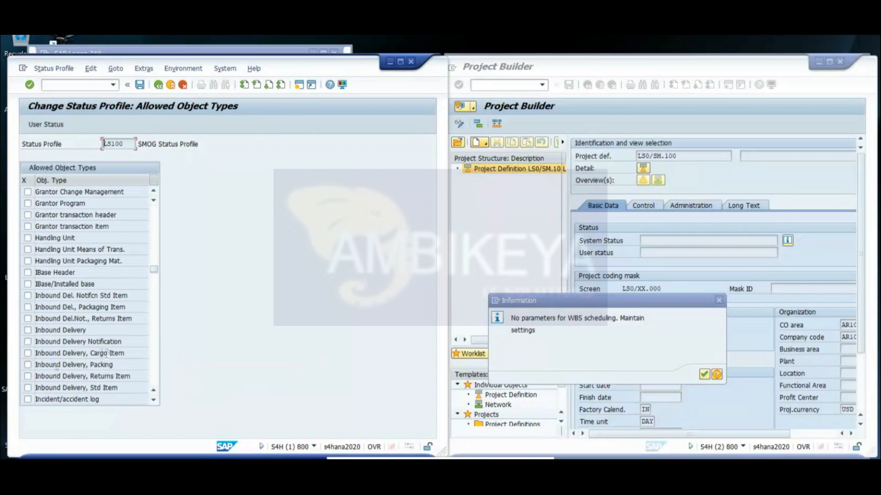
click(153, 374)
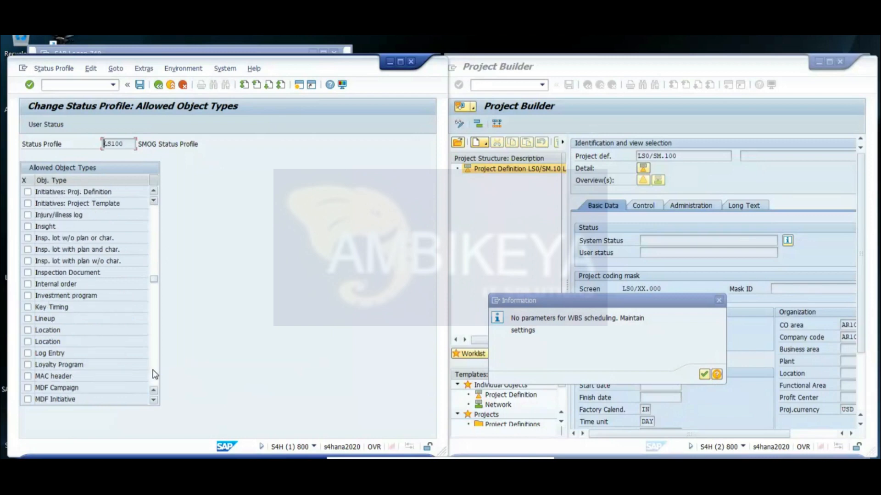
click(153, 373)
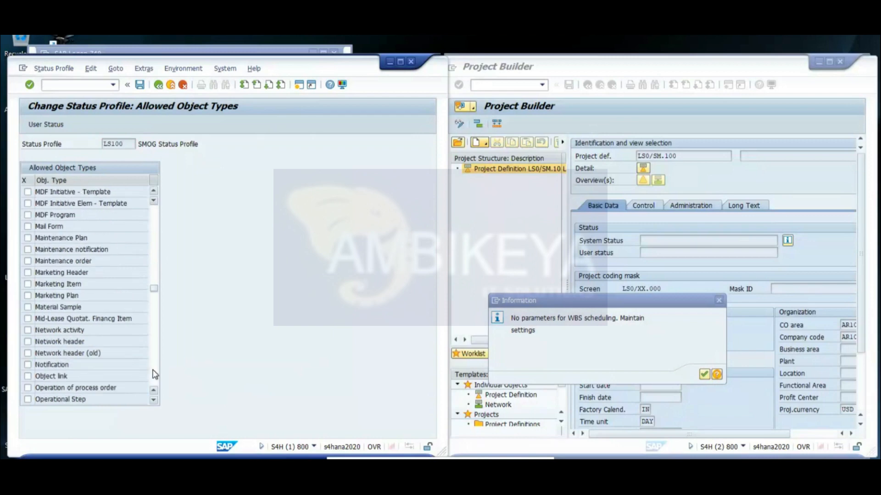
click(154, 374)
click(154, 374)
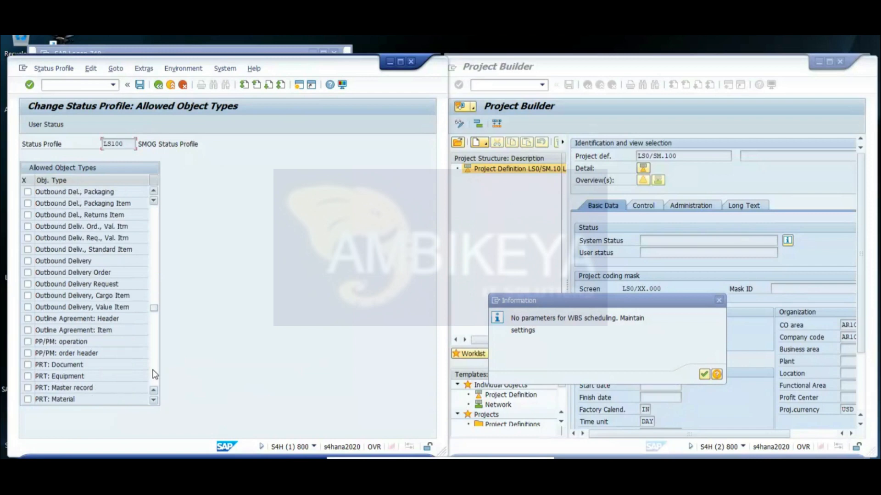
click(154, 401)
click(154, 401)
click(154, 401)
click(154, 401)
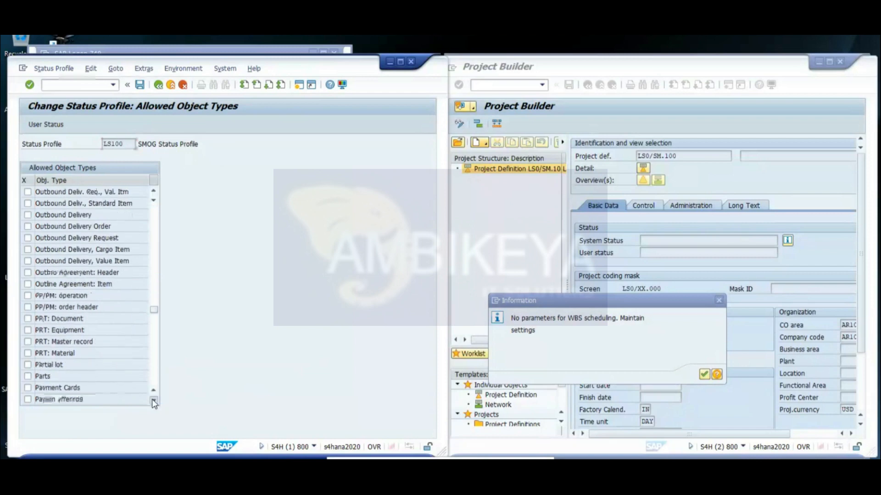
click(154, 400)
click(154, 401)
click(154, 400)
click(154, 401)
click(154, 400)
click(154, 401)
click(154, 401)
click(153, 400)
click(154, 401)
click(154, 401)
click(153, 401)
click(153, 401)
click(153, 401)
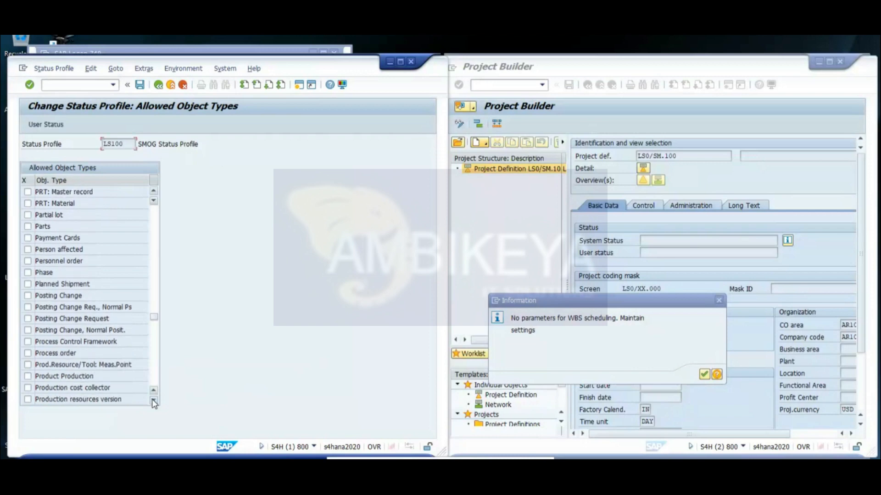
click(154, 402)
click(154, 401)
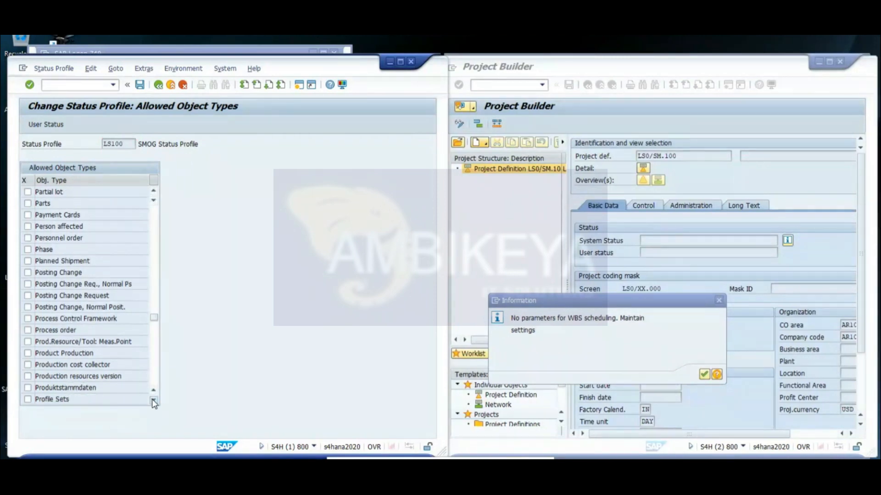
click(153, 402)
click(153, 402)
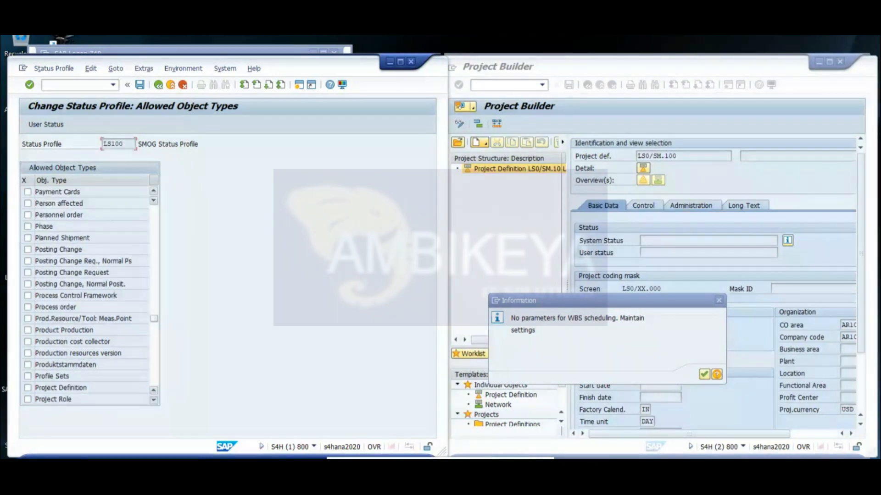
click(153, 401)
click(153, 401)
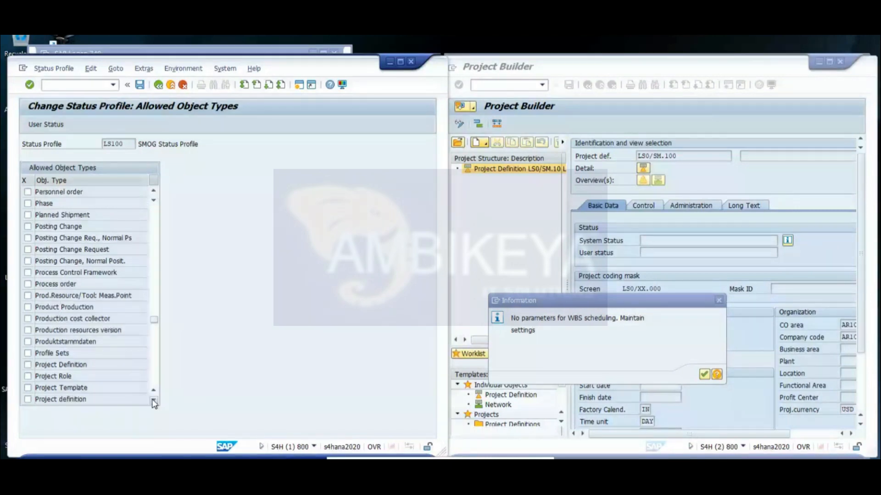
click(154, 402)
click(154, 401)
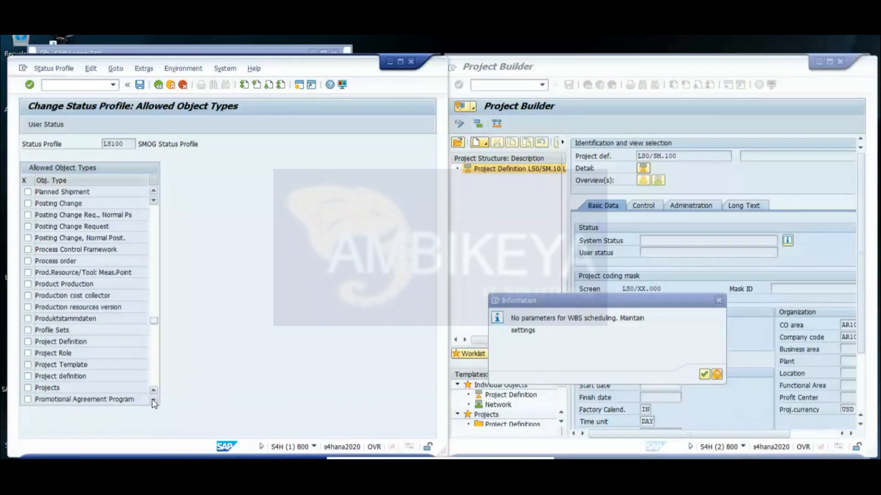
click(154, 402)
click(154, 402)
click(153, 402)
click(153, 403)
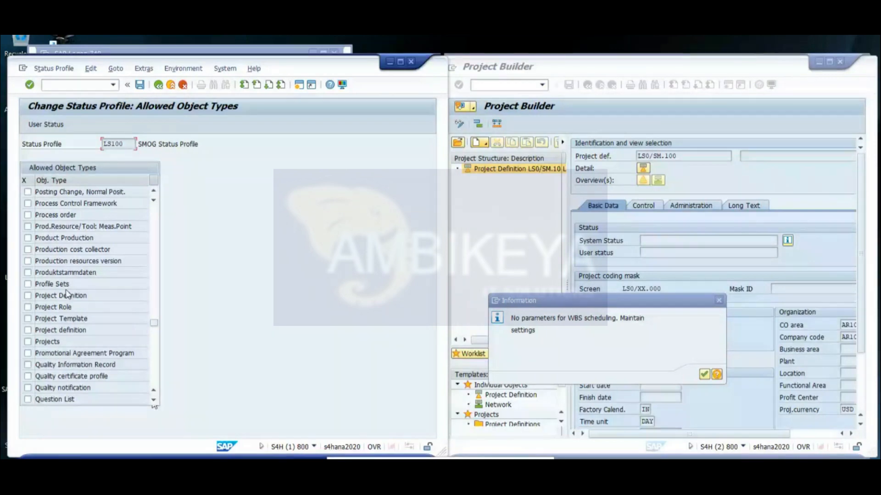
click(28, 330)
click(27, 342)
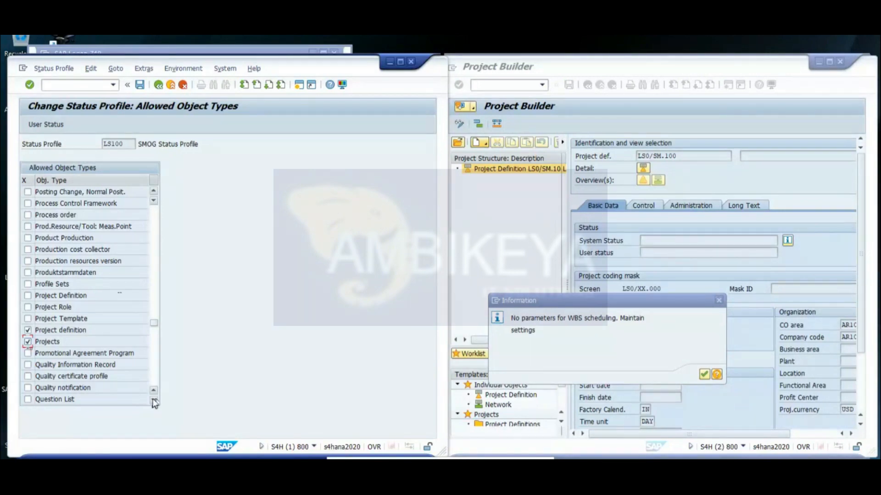
Step: Allow the object type WBS element for status profile LS100, save, and return to the status profile overview
click(154, 402)
click(154, 402)
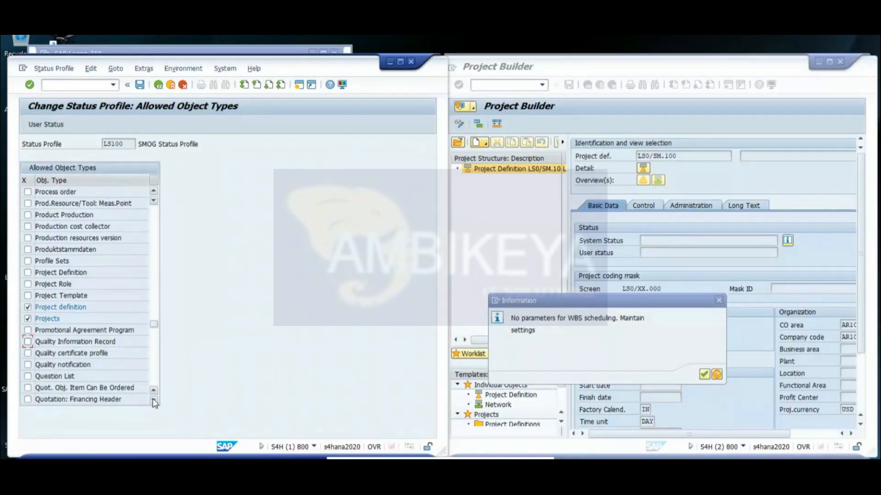
click(154, 402)
click(154, 401)
click(155, 401)
click(154, 401)
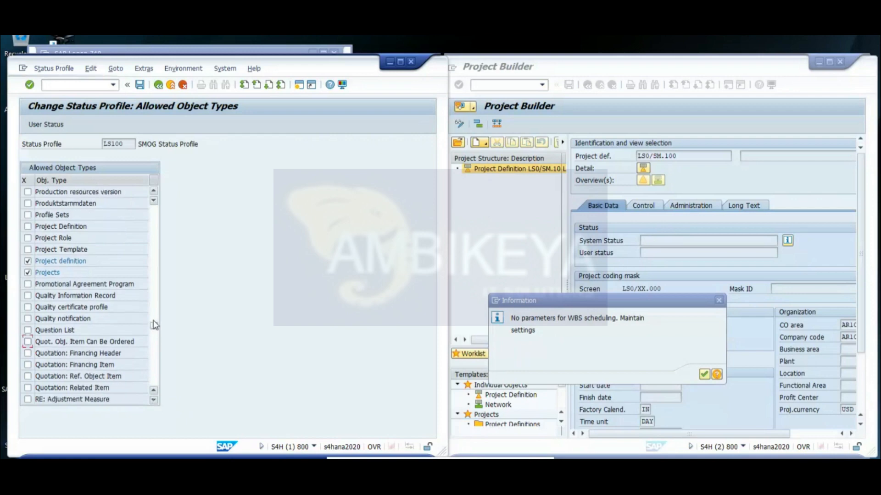
drag(154, 323, 153, 357)
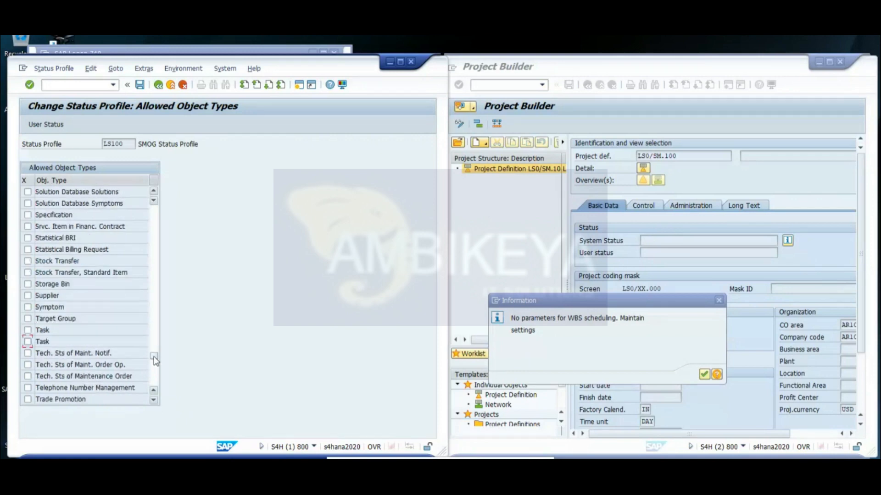
click(154, 401)
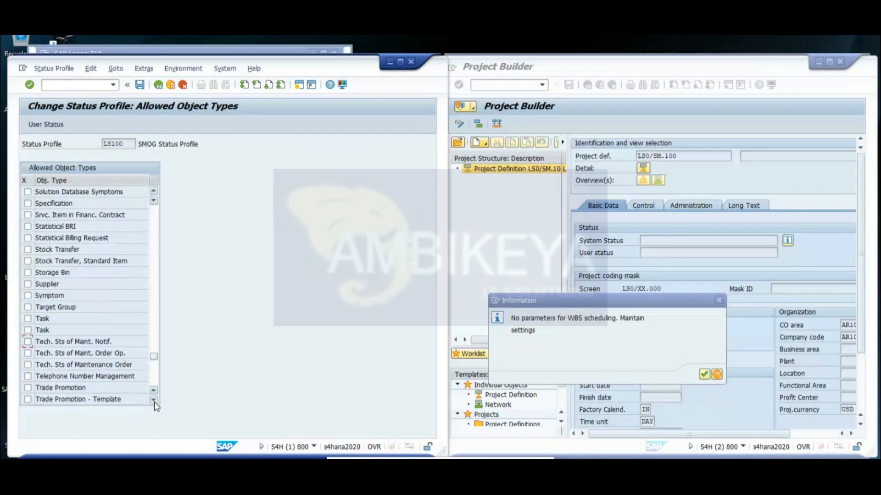
drag(154, 358, 155, 368)
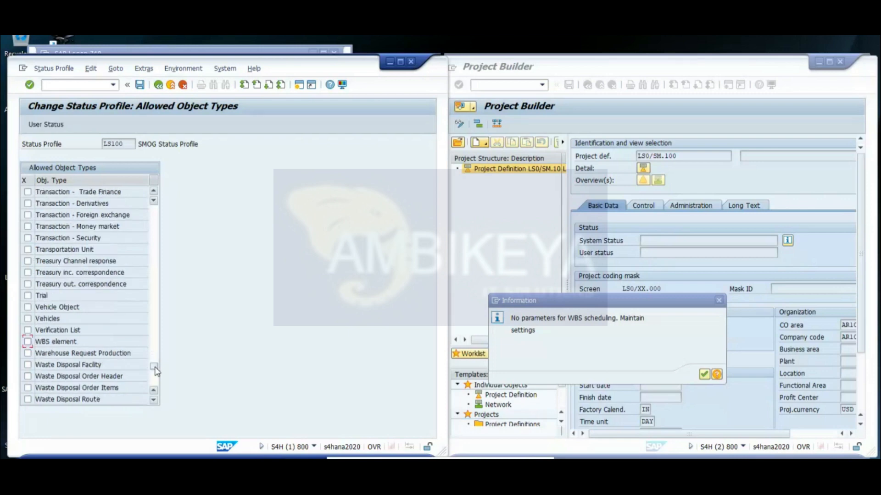
click(154, 402)
click(154, 401)
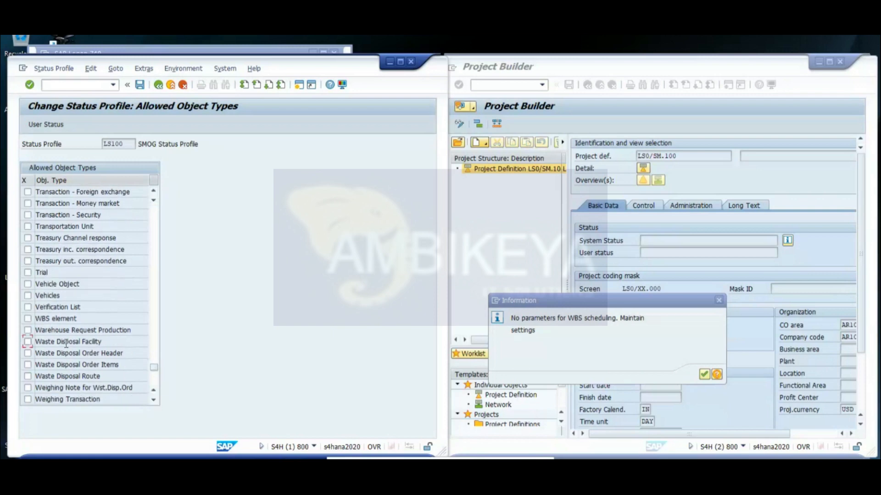
click(28, 320)
click(138, 86)
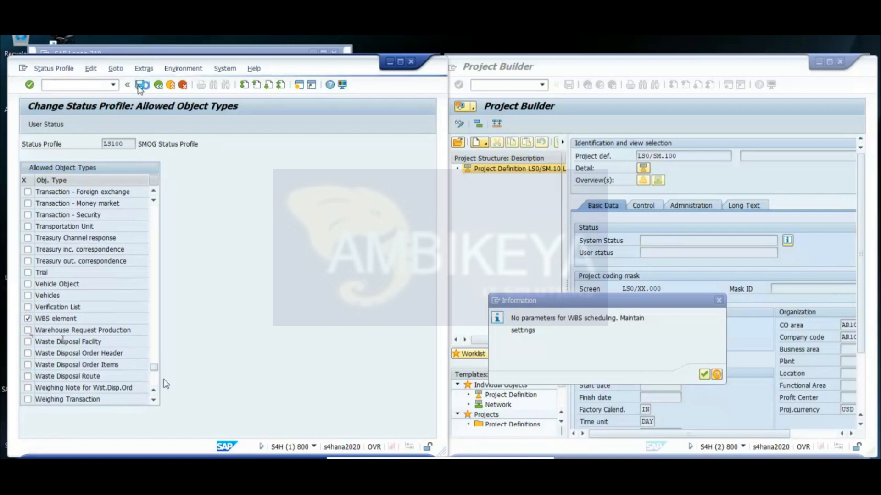
click(174, 242)
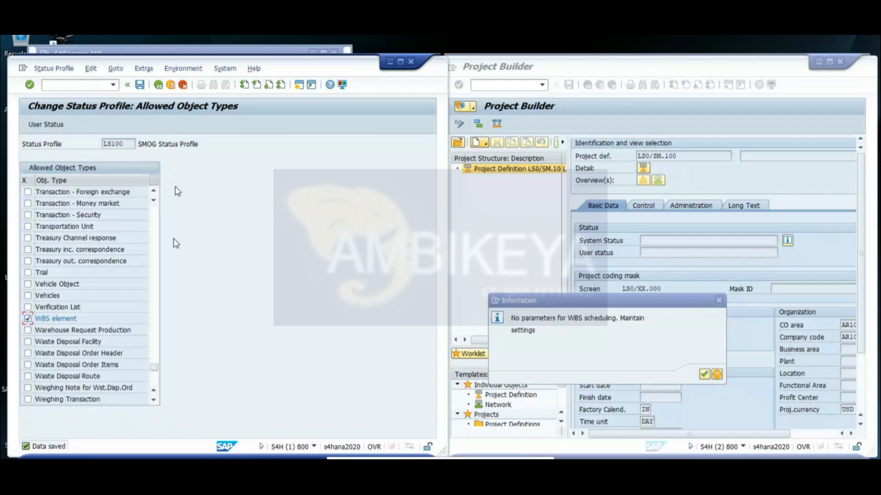
click(158, 85)
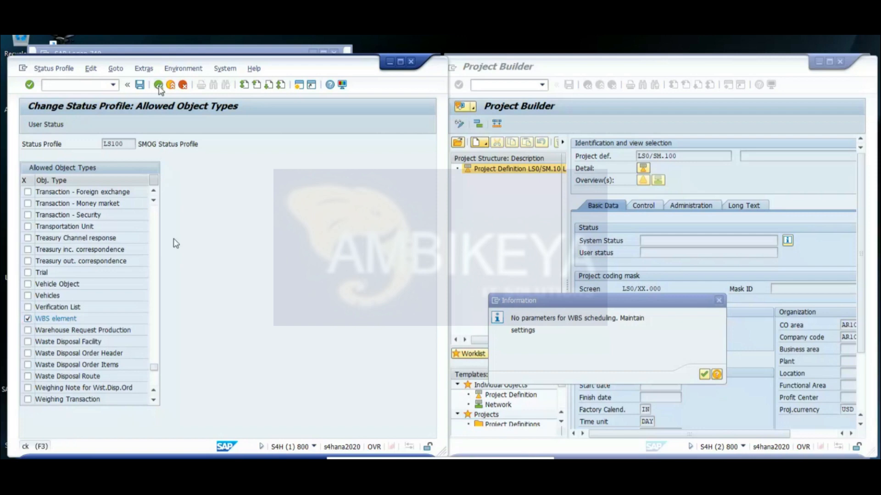
click(158, 85)
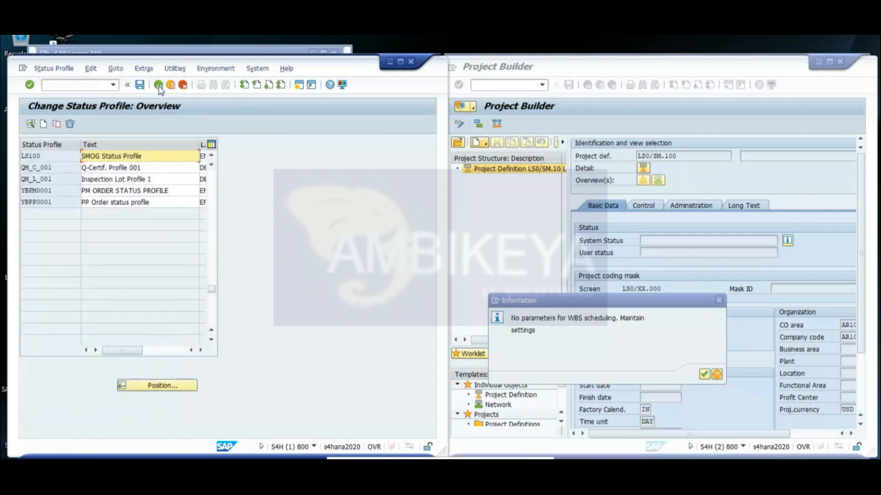
Step: Add business transactions to the transaction control of user status CRTD in status profile LS100 and set Budget Release to forbidden
double_click(127, 157)
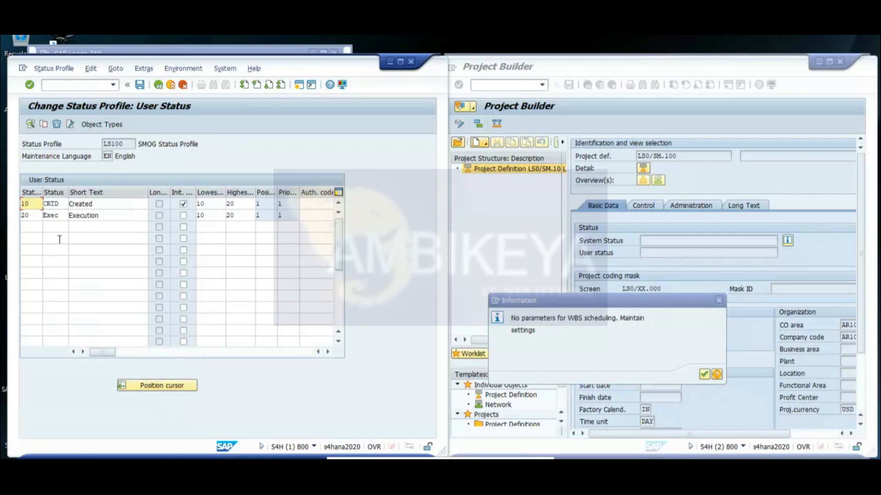
double_click(87, 206)
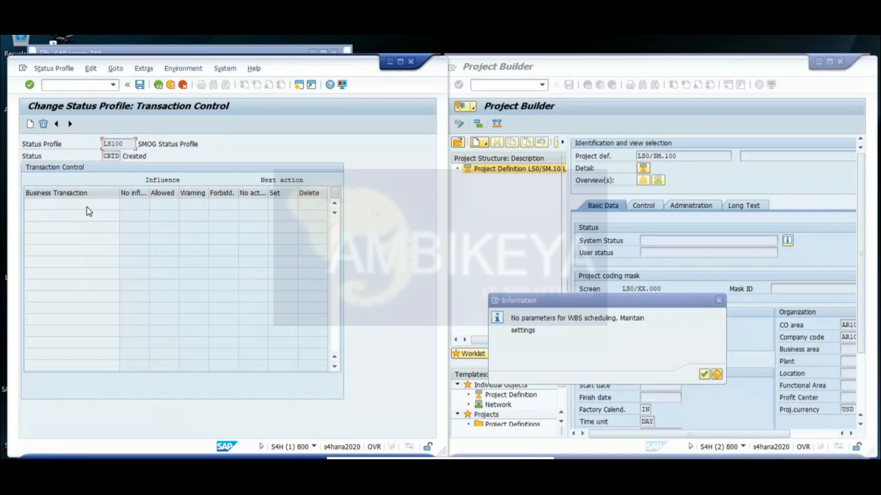
click(30, 125)
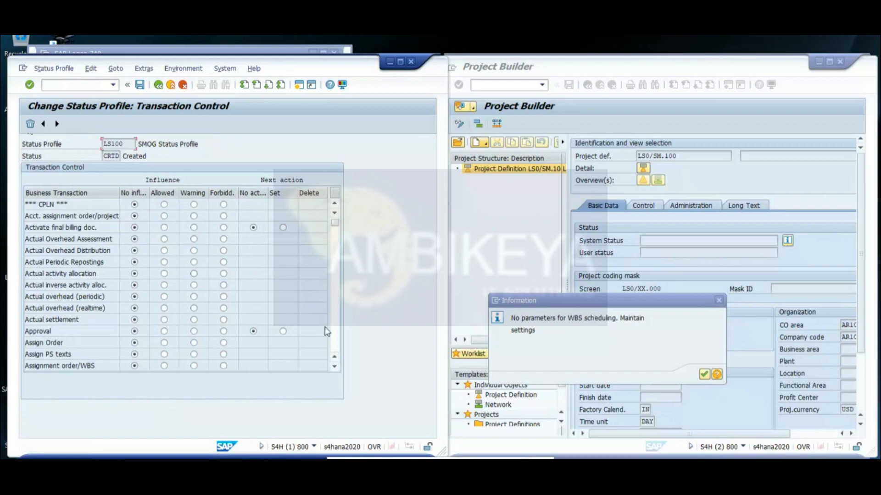
click(337, 339)
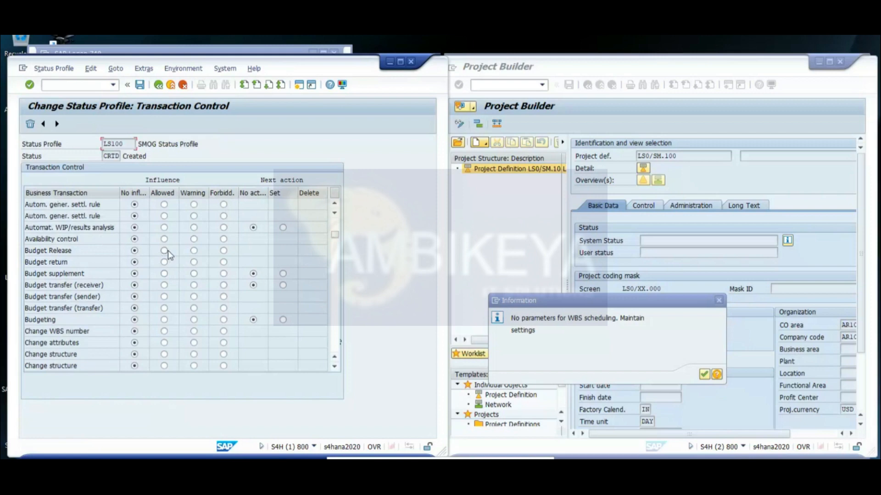
click(223, 251)
click(337, 319)
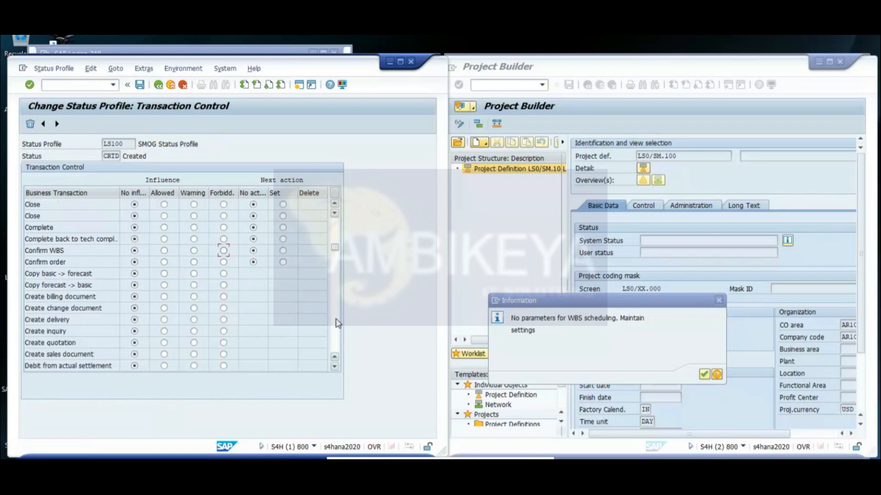
click(337, 237)
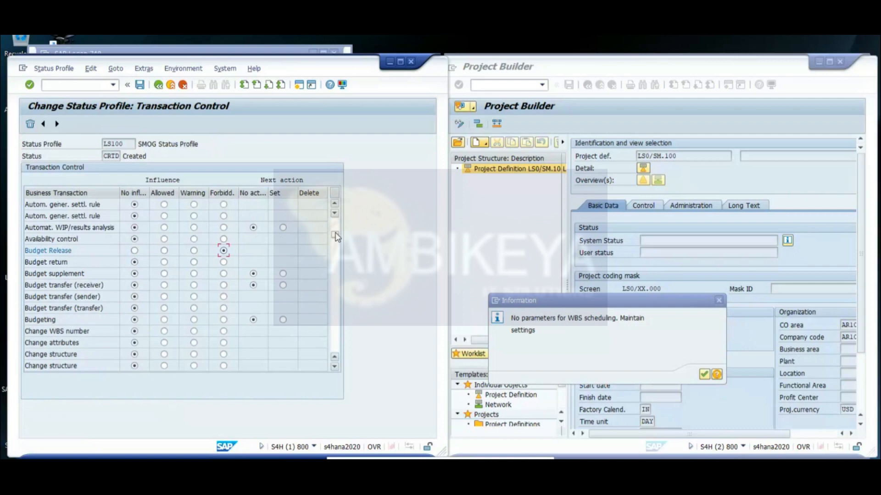
click(335, 226)
click(159, 85)
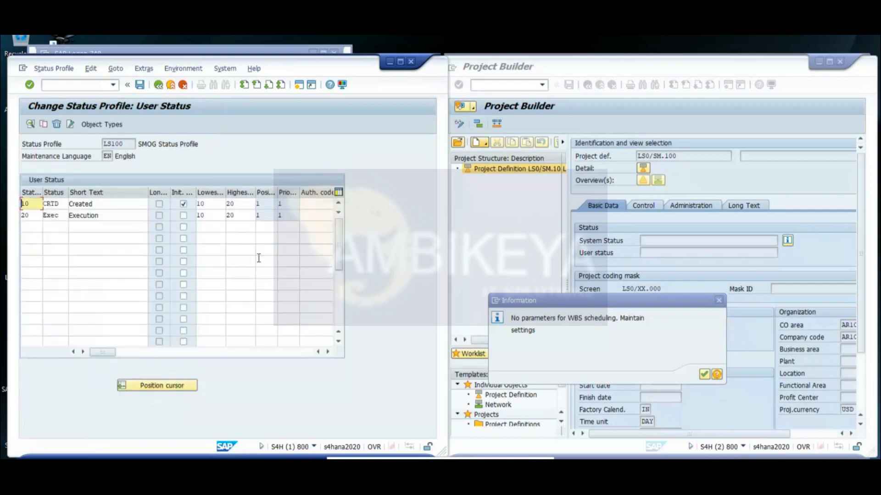
Step: Examine how the status numbers of CRTD and Exec relate to their lowest and highest status numbers, including the empty row below
click(210, 203)
click(245, 204)
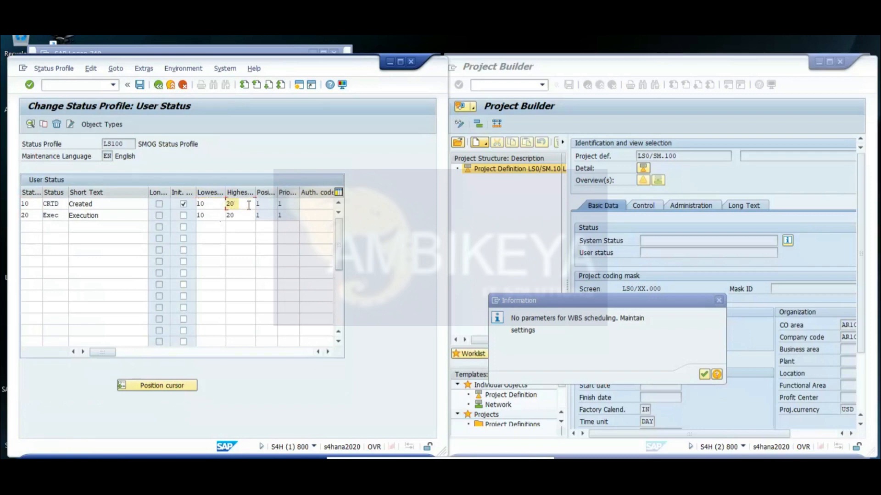
click(221, 205)
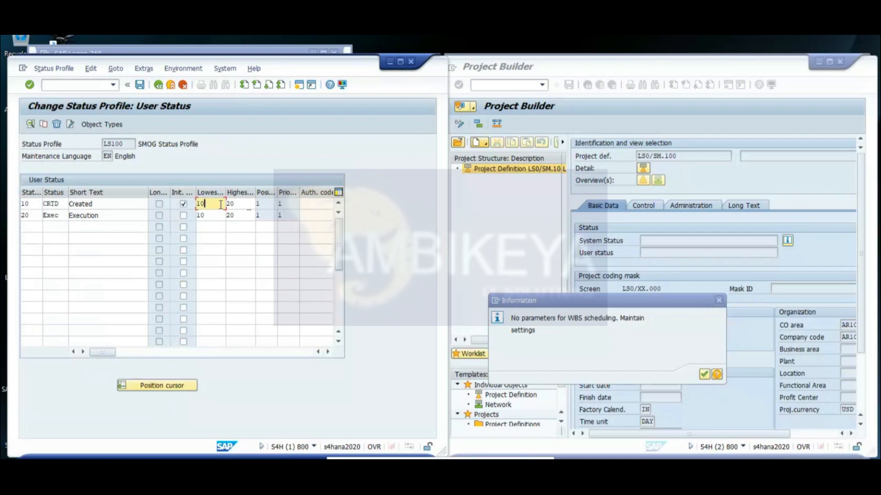
click(32, 202)
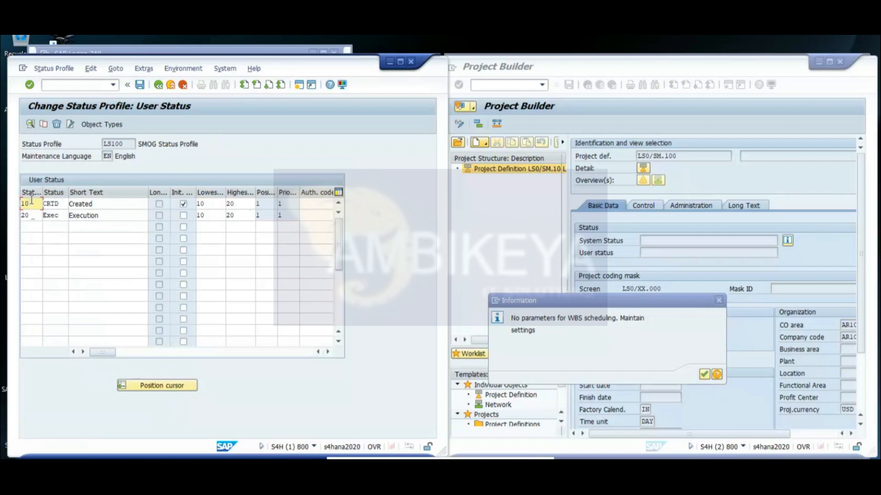
click(216, 202)
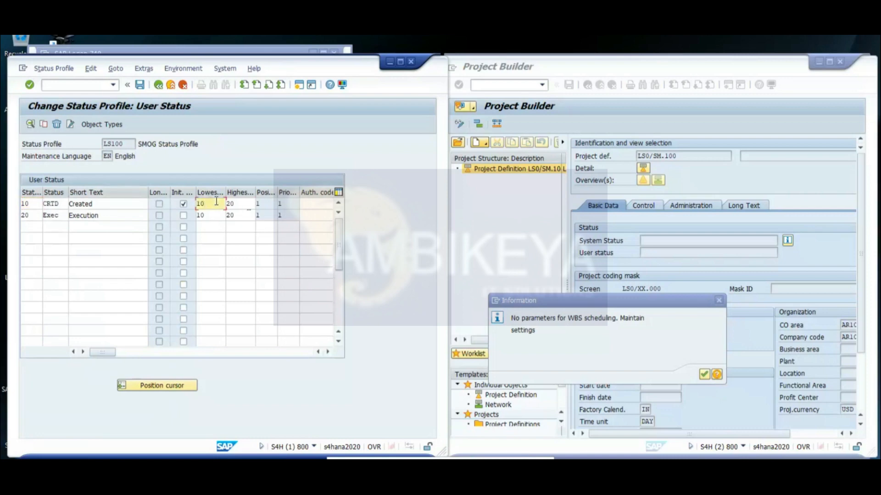
click(240, 203)
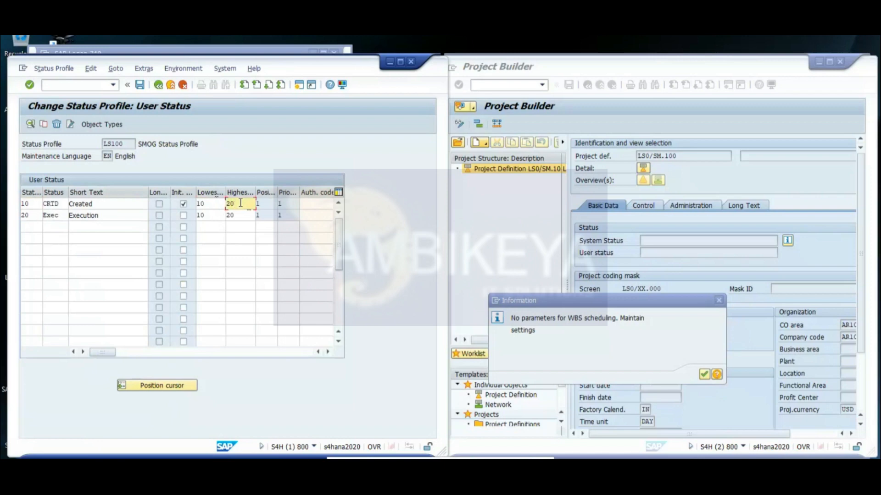
click(27, 215)
click(63, 212)
click(121, 204)
click(121, 217)
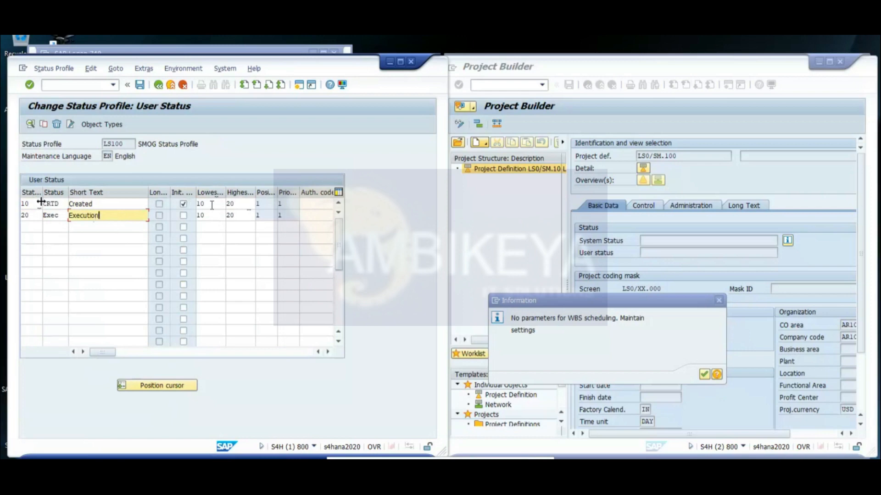
click(237, 205)
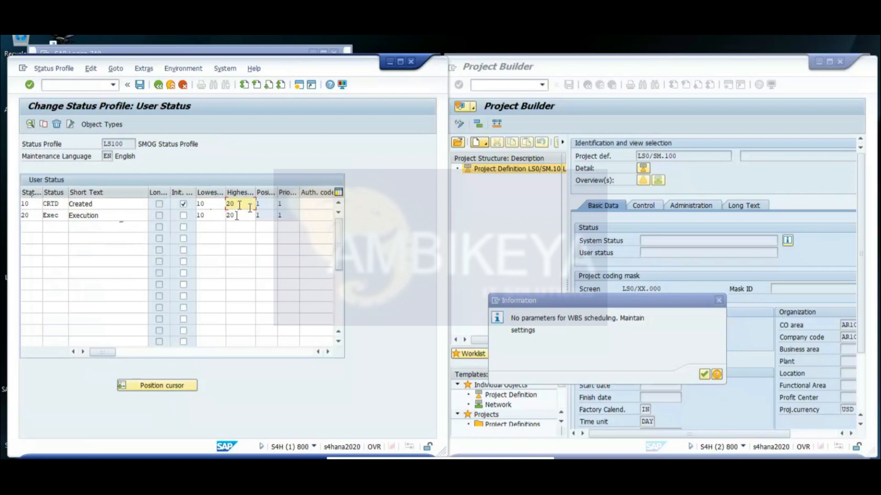
click(30, 215)
click(205, 215)
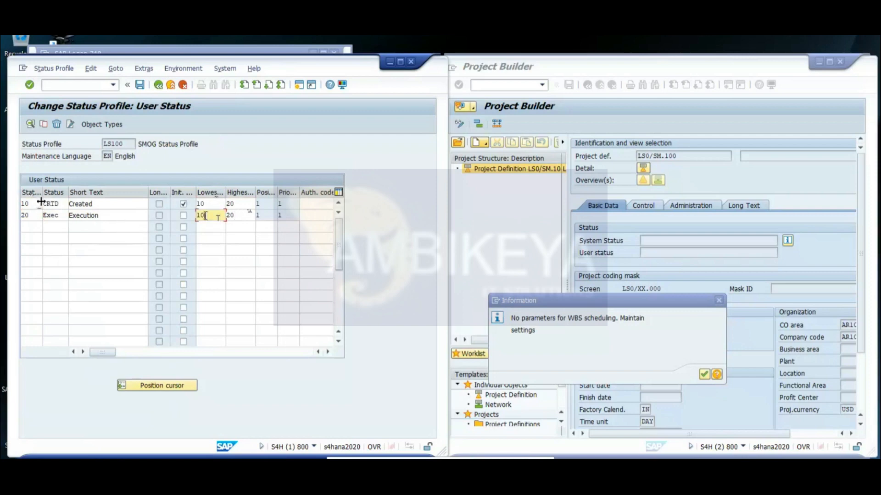
click(242, 216)
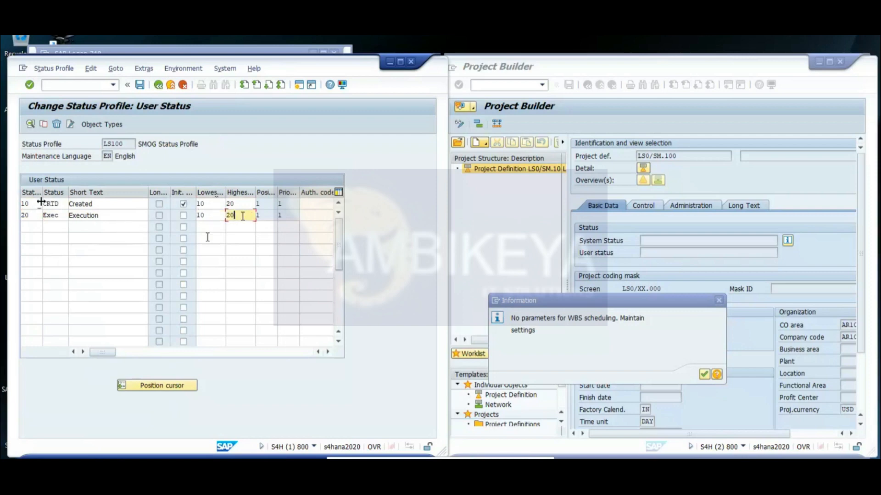
click(39, 227)
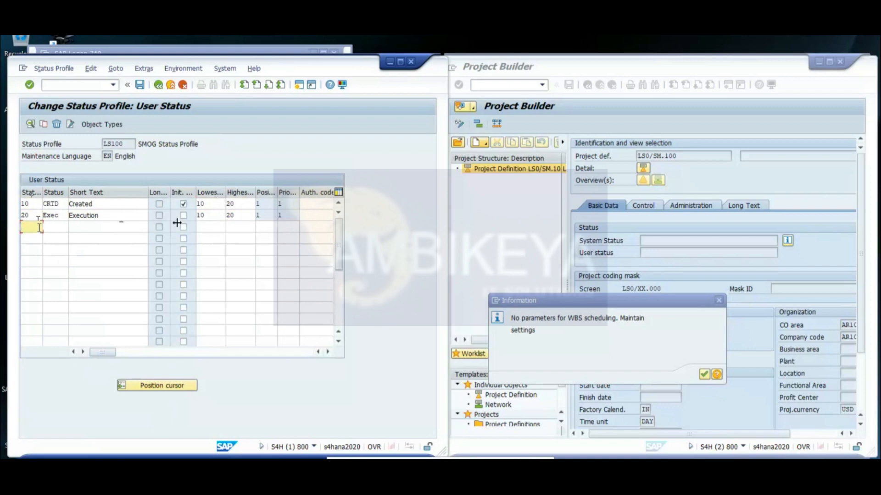
click(209, 225)
click(241, 228)
click(212, 228)
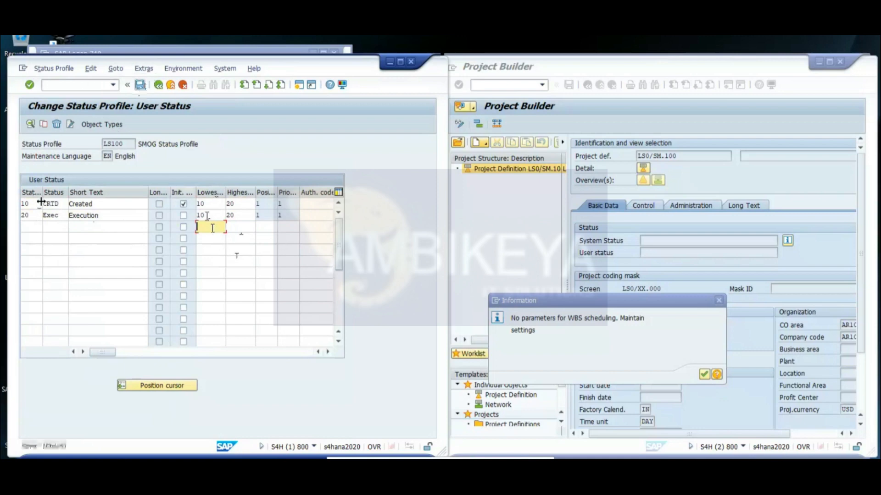
Step: Save the user statuses of LS100 under the customizing request PS-SOMG
click(140, 85)
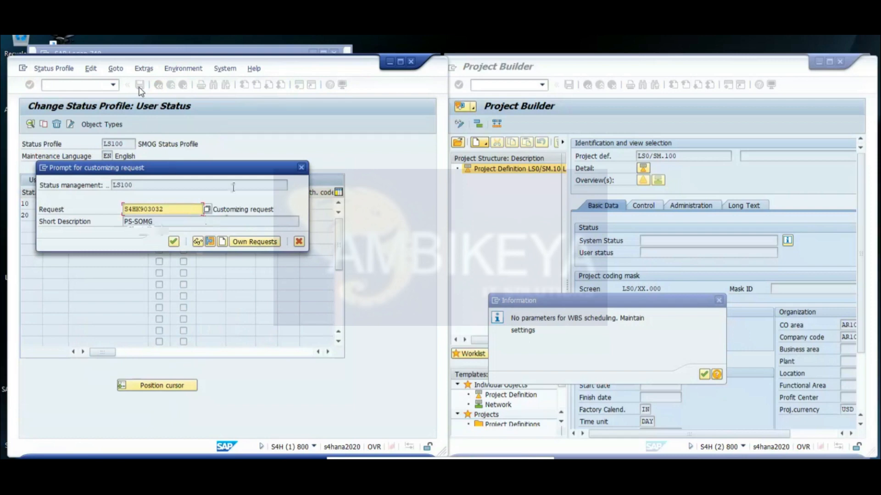
drag(225, 174, 497, 99)
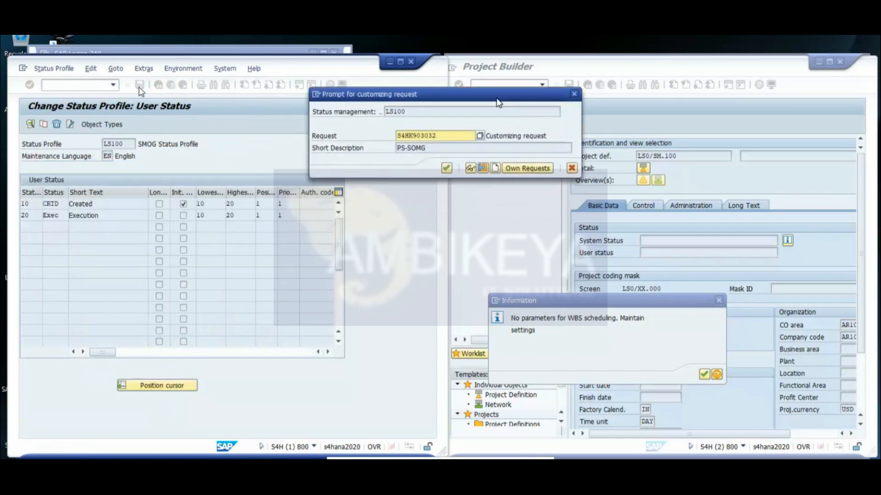
click(446, 168)
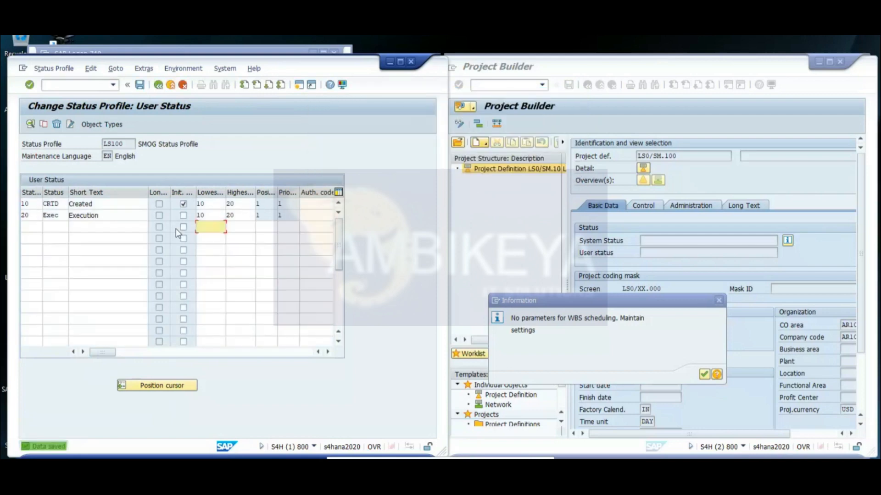
Step: Set Budget Release to no influence for user status CRTD, save under the customizing request, and return to the user statuses
double_click(205, 203)
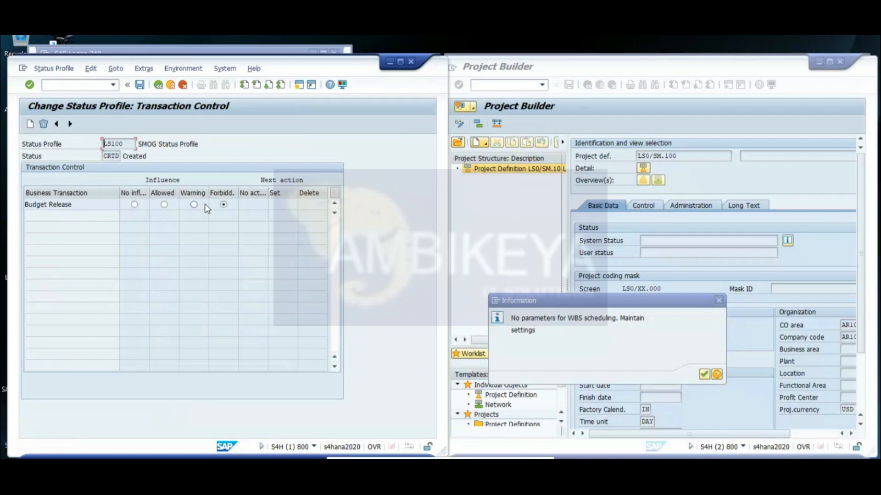
click(134, 205)
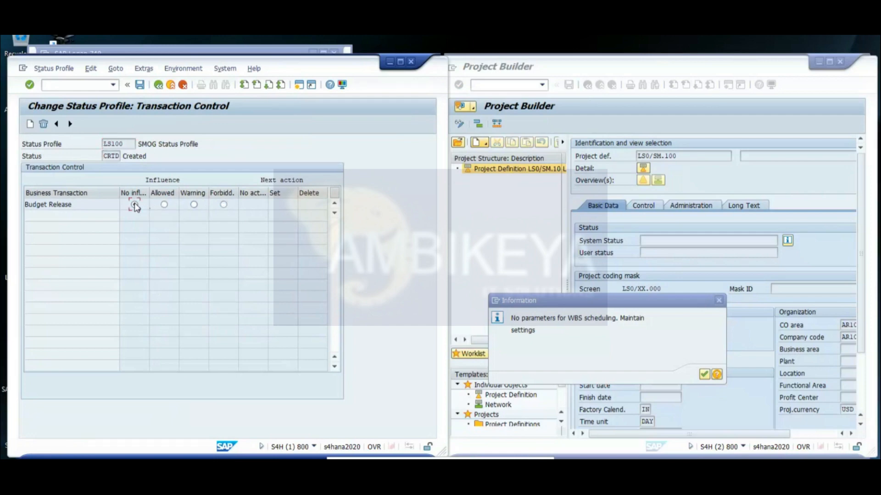
click(140, 87)
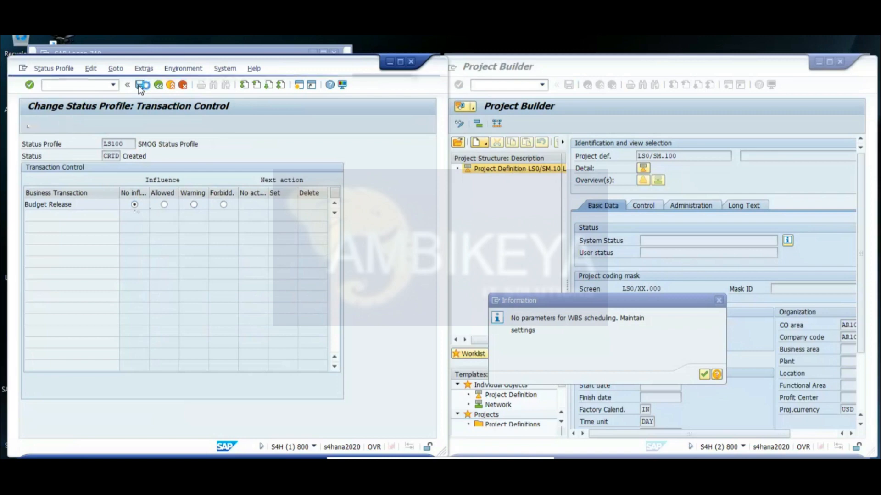
click(174, 241)
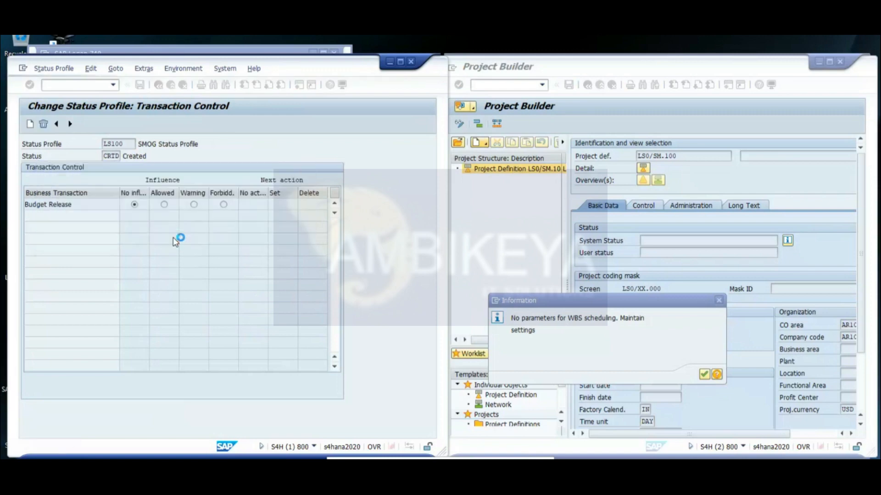
click(158, 86)
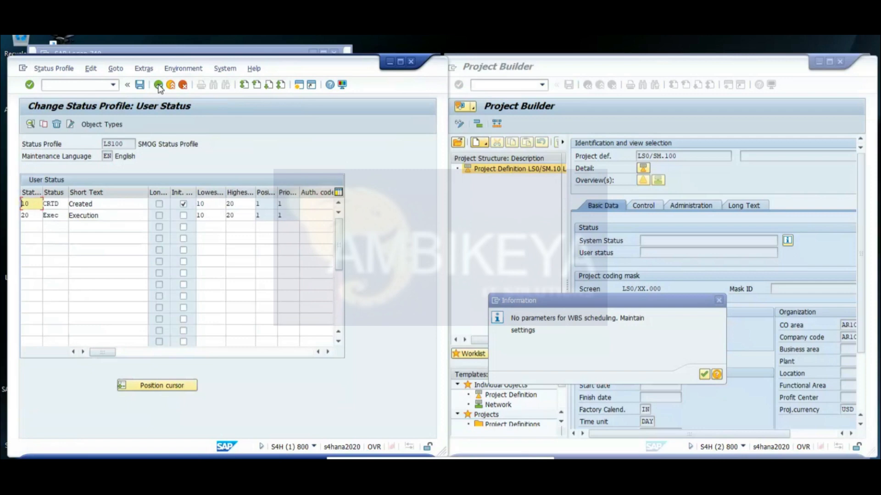
Step: Save status profile LS100 and leave status profile maintenance for the SAP Easy Access screen
click(142, 87)
click(159, 86)
click(159, 86)
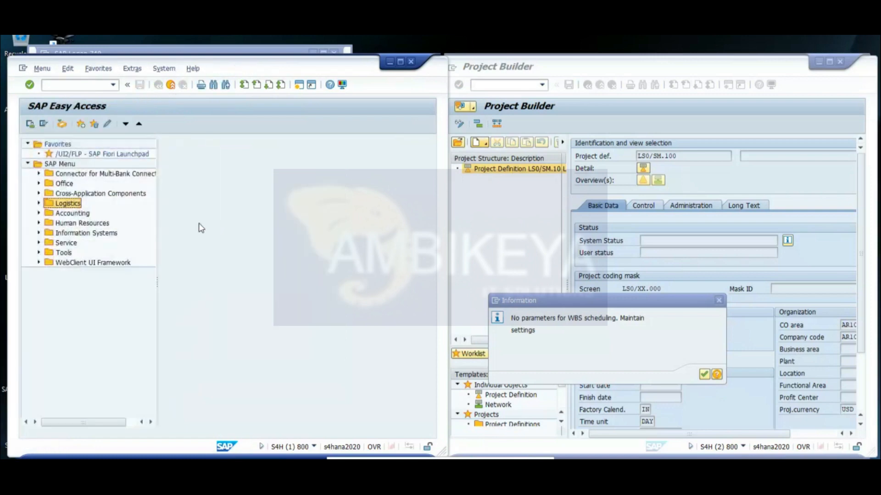